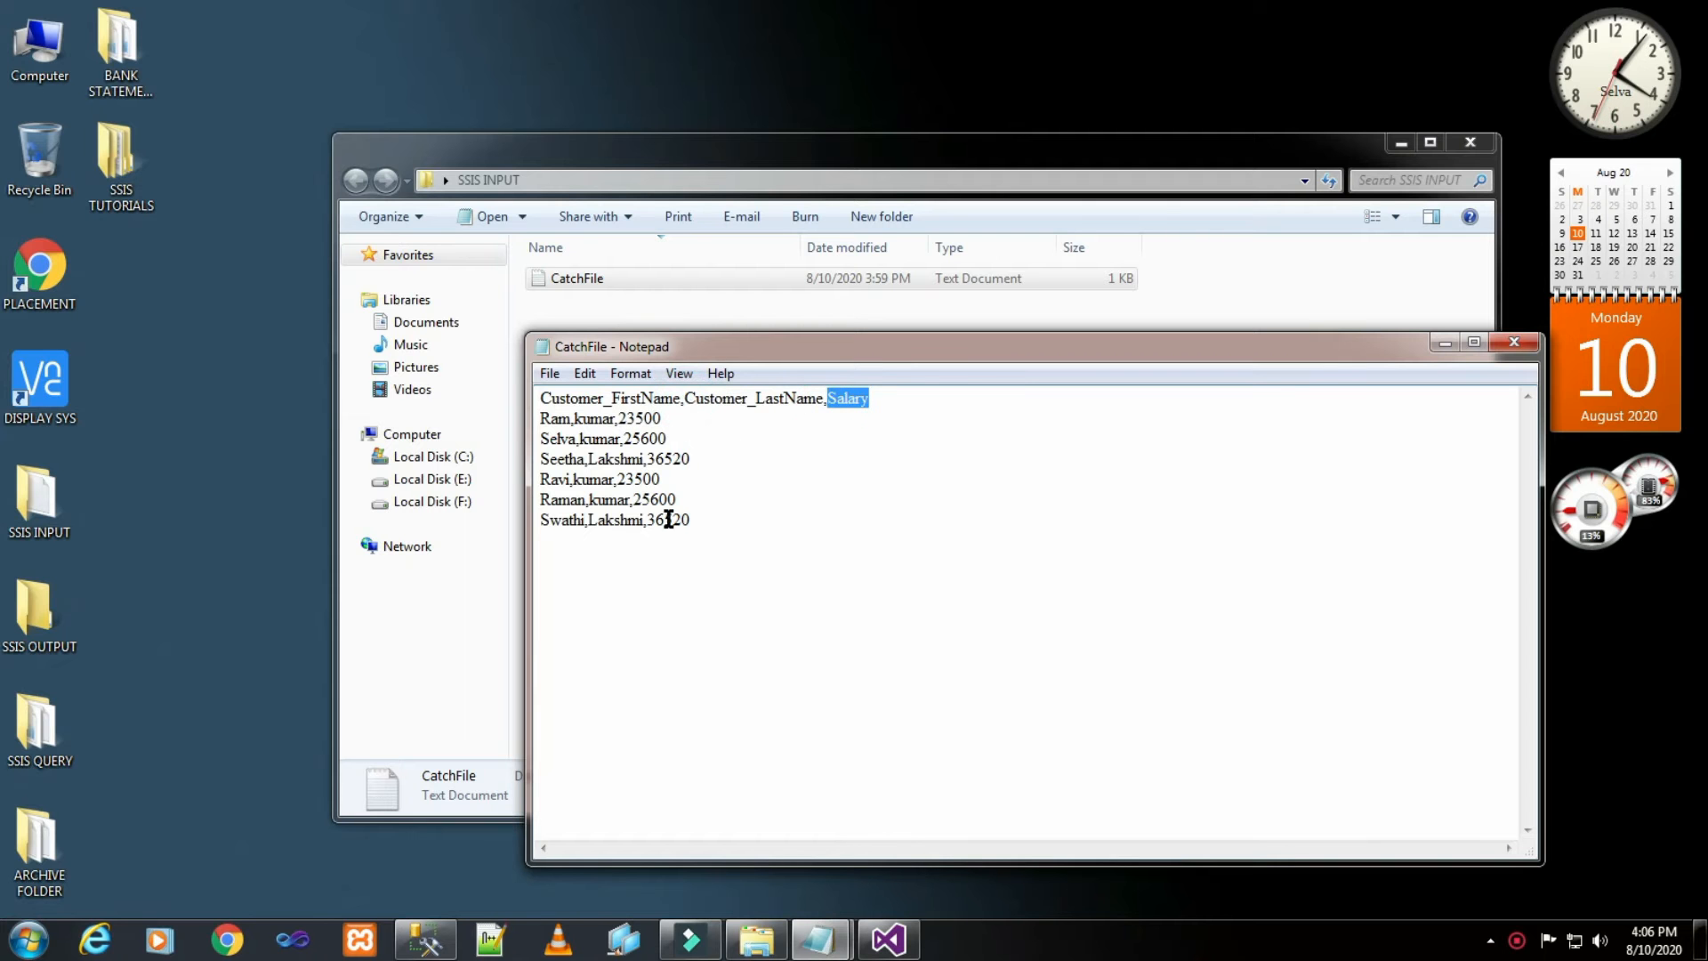
Open the SSIS OUTPUT folder from the desktop and display its full path.
click(62, 607)
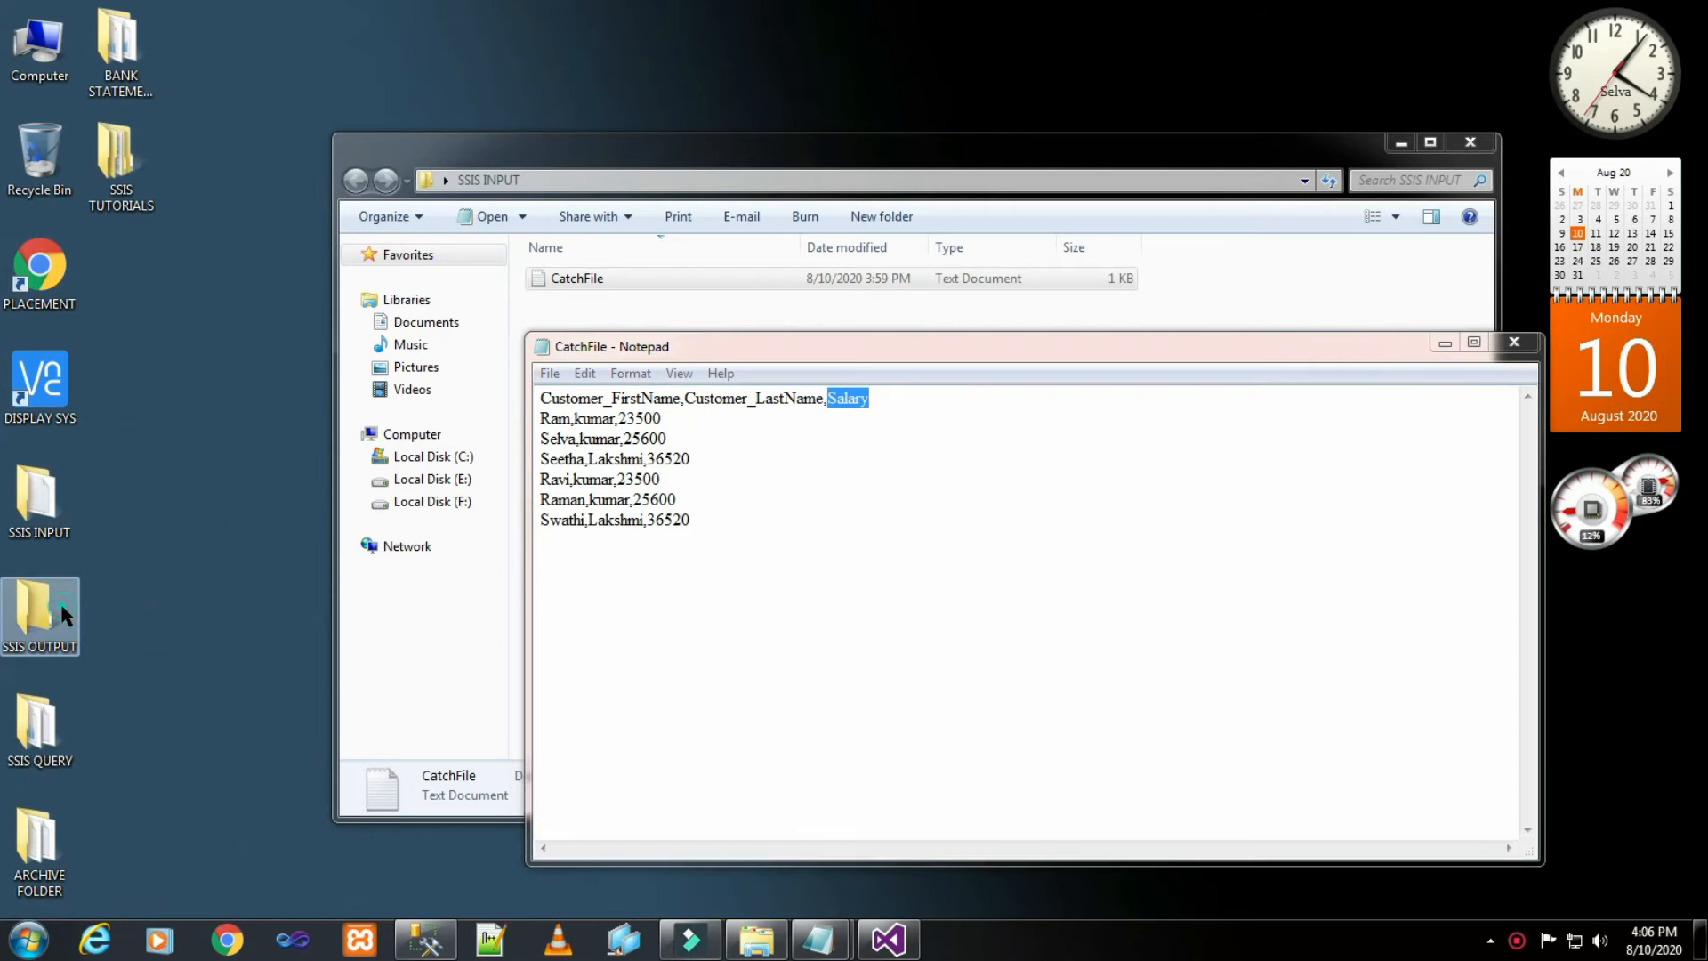
double_click(60, 605)
click(648, 206)
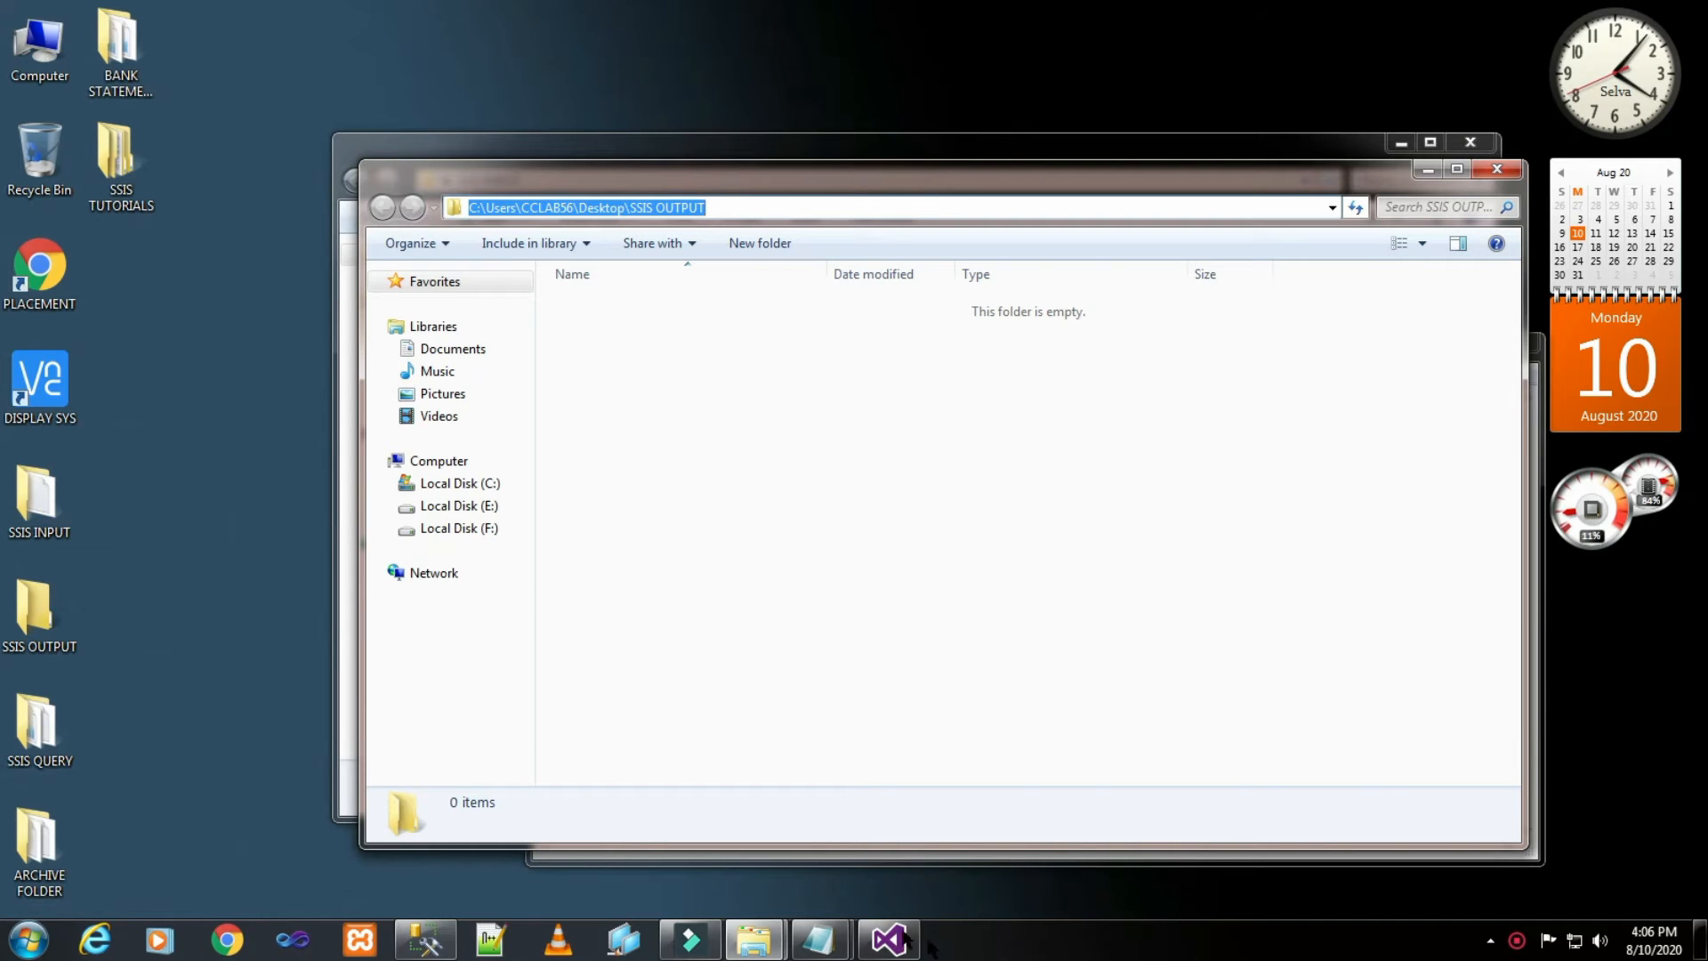
Copy the package name CreateCAWFileUsingCacheTransformation from the Test file in Notepad and return to Visual Studio.
mouse_move(888, 939)
click(881, 827)
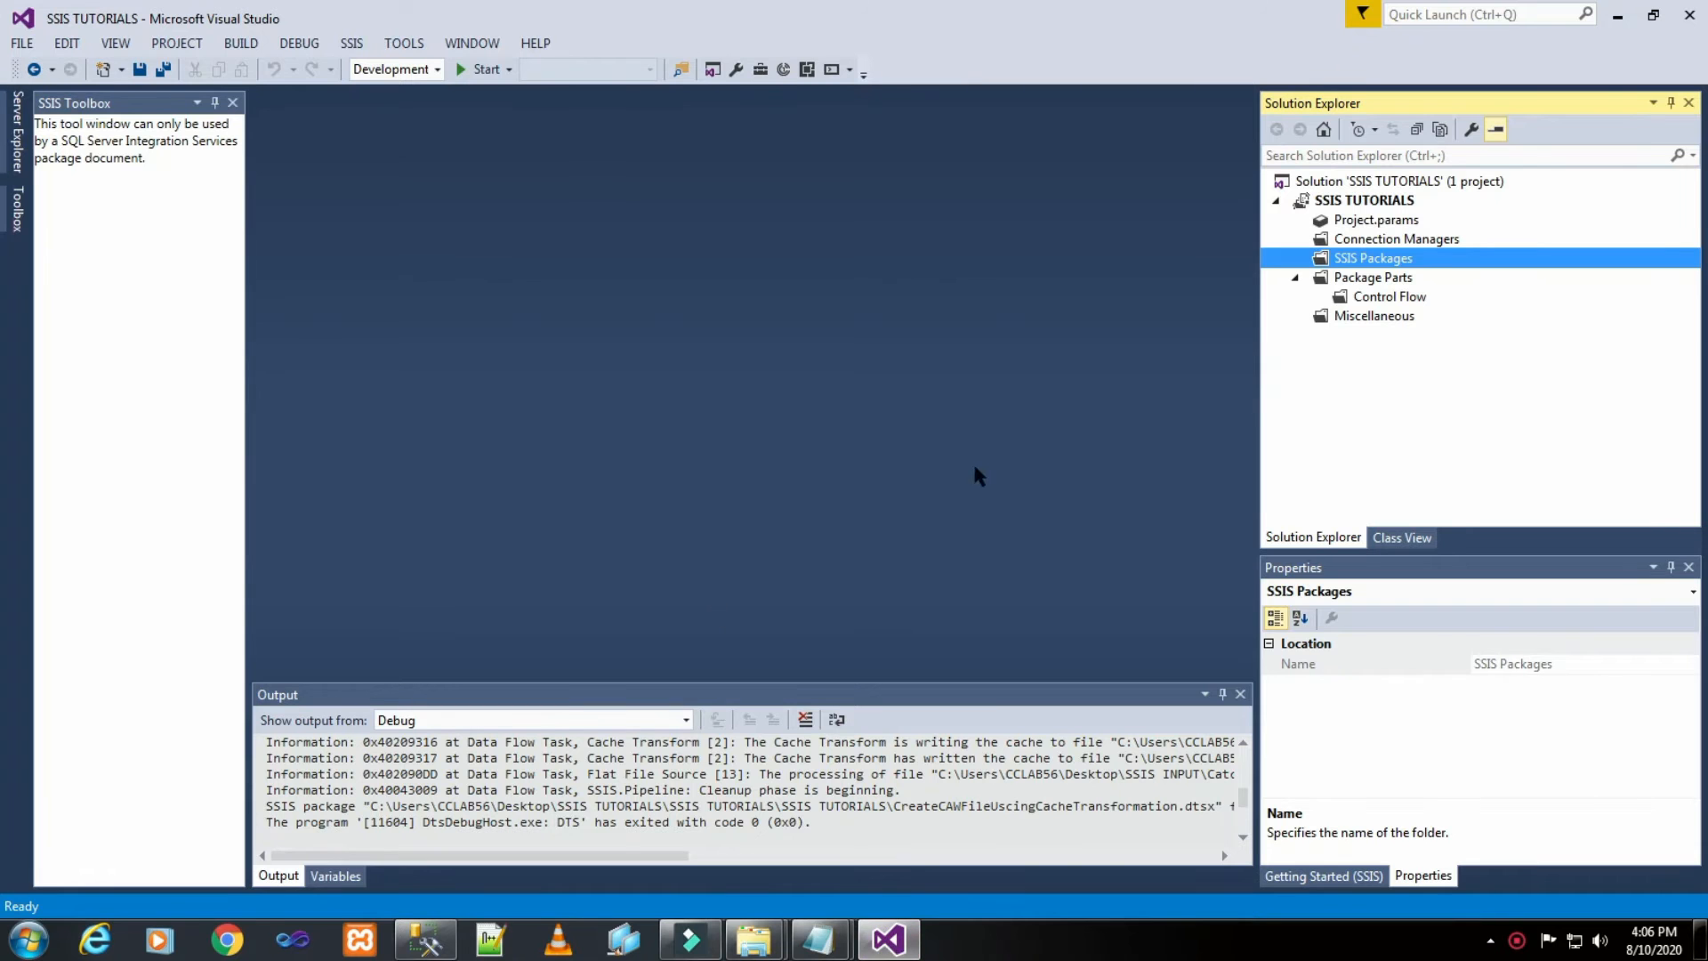
mouse_move(817, 937)
click(733, 856)
drag(537, 395, 820, 396)
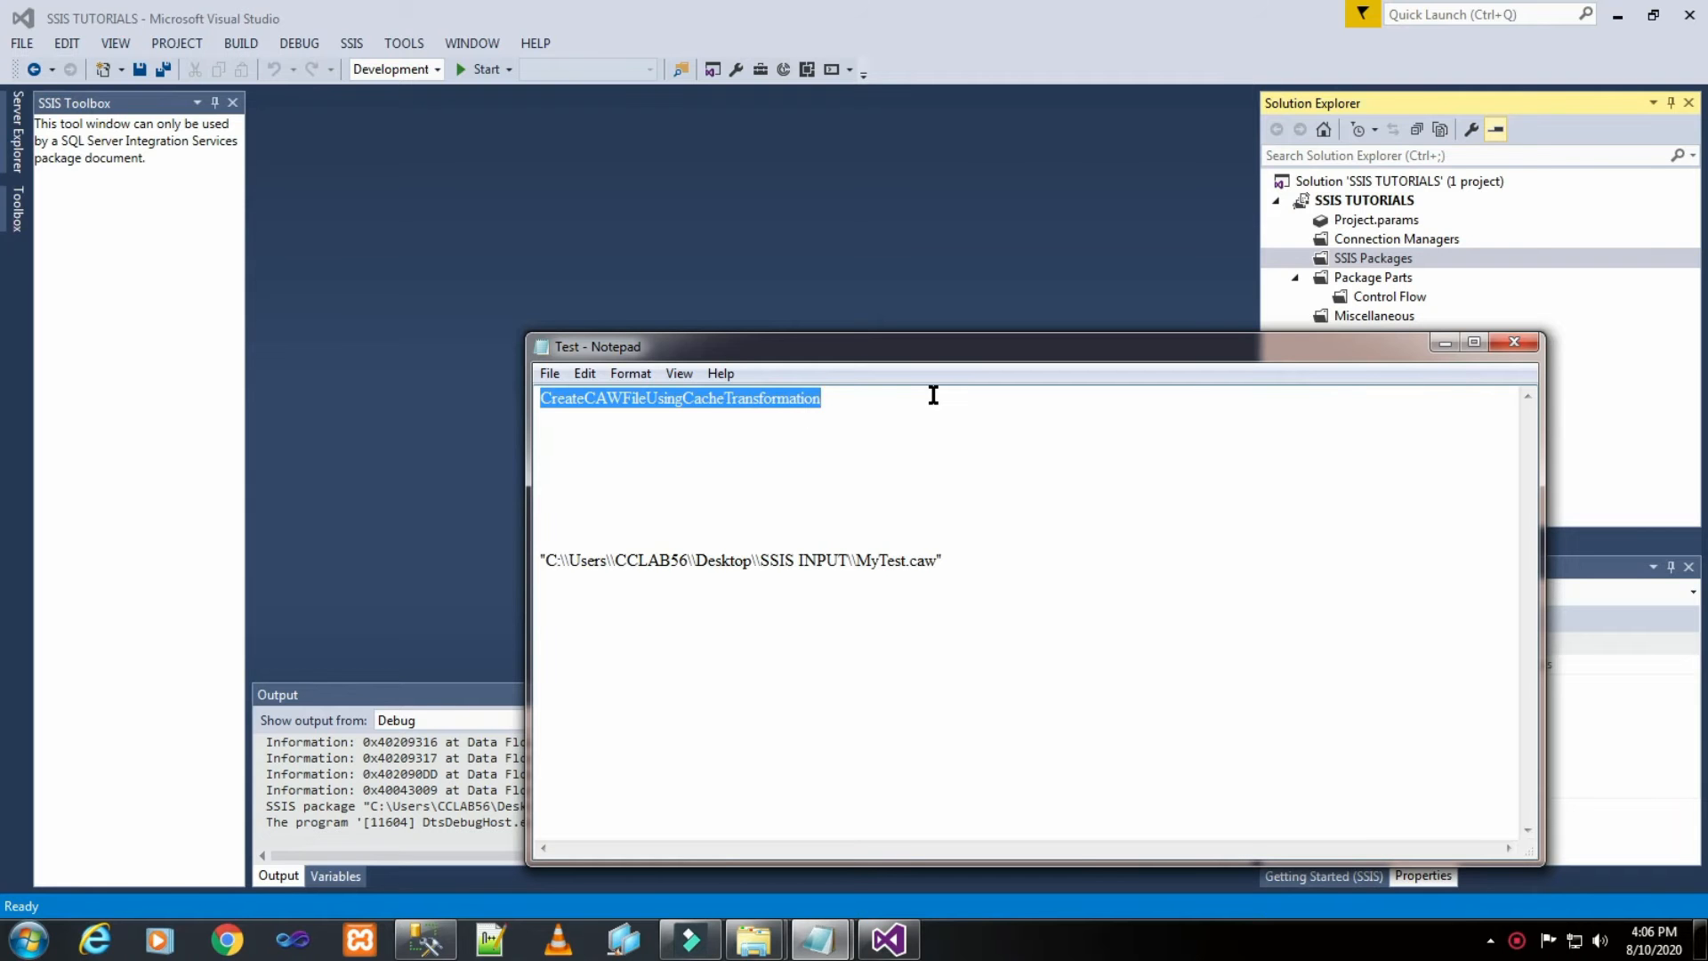
right_click(807, 407)
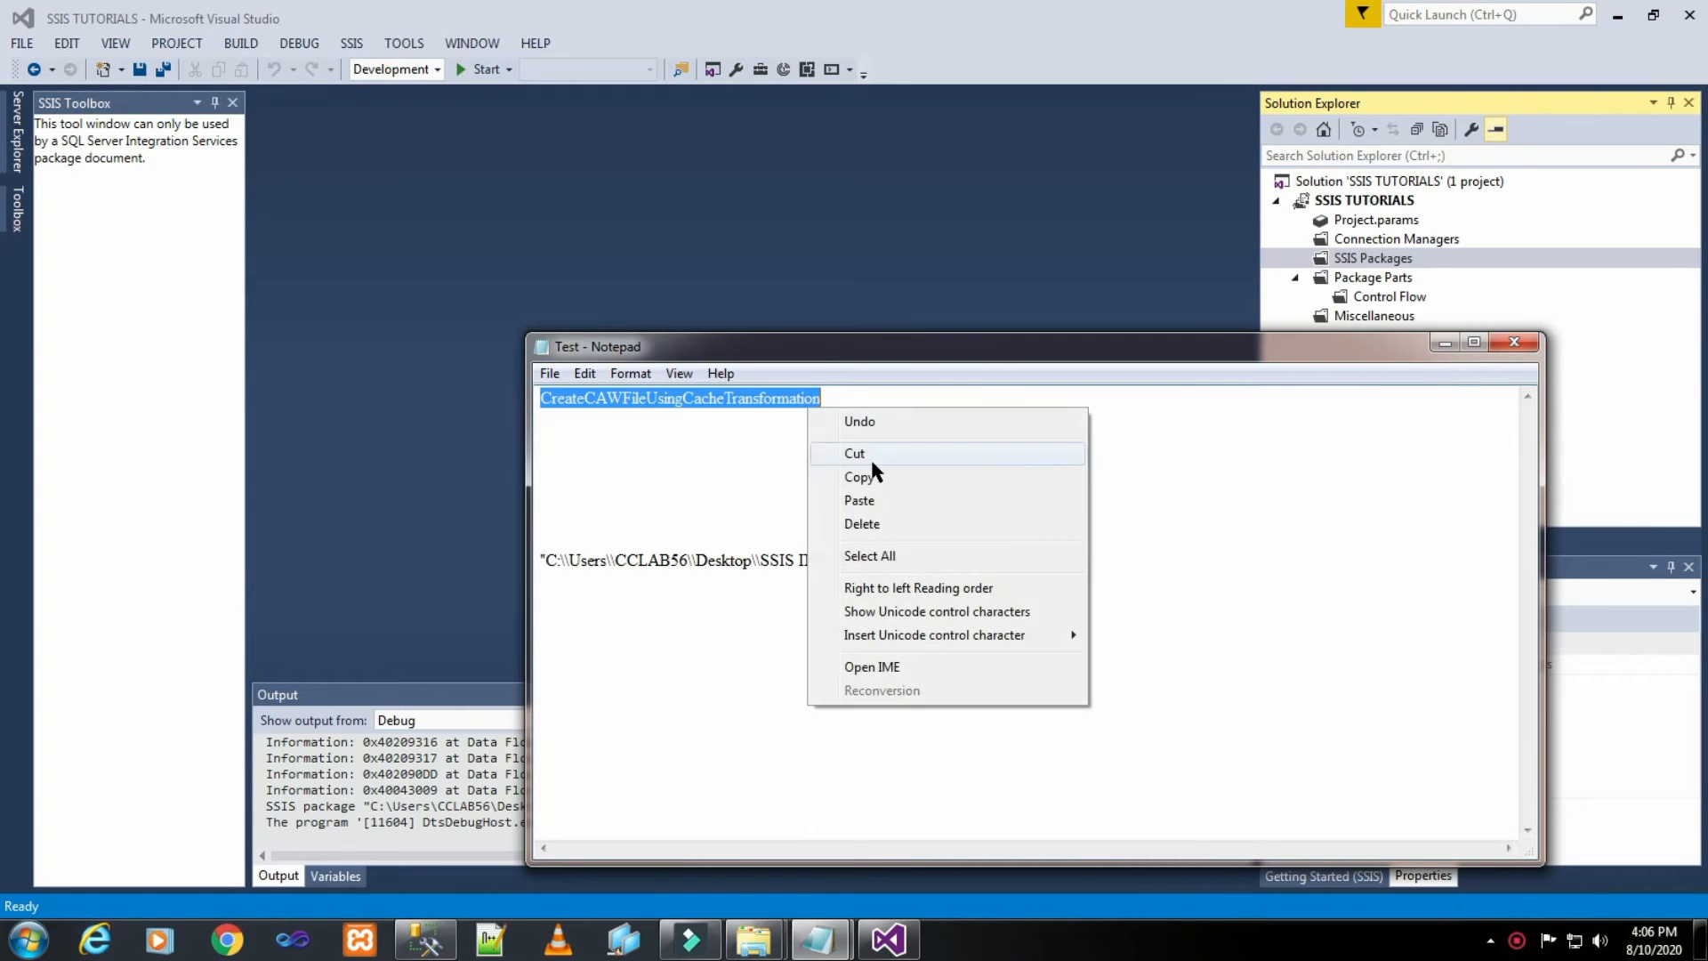
click(874, 472)
click(1437, 334)
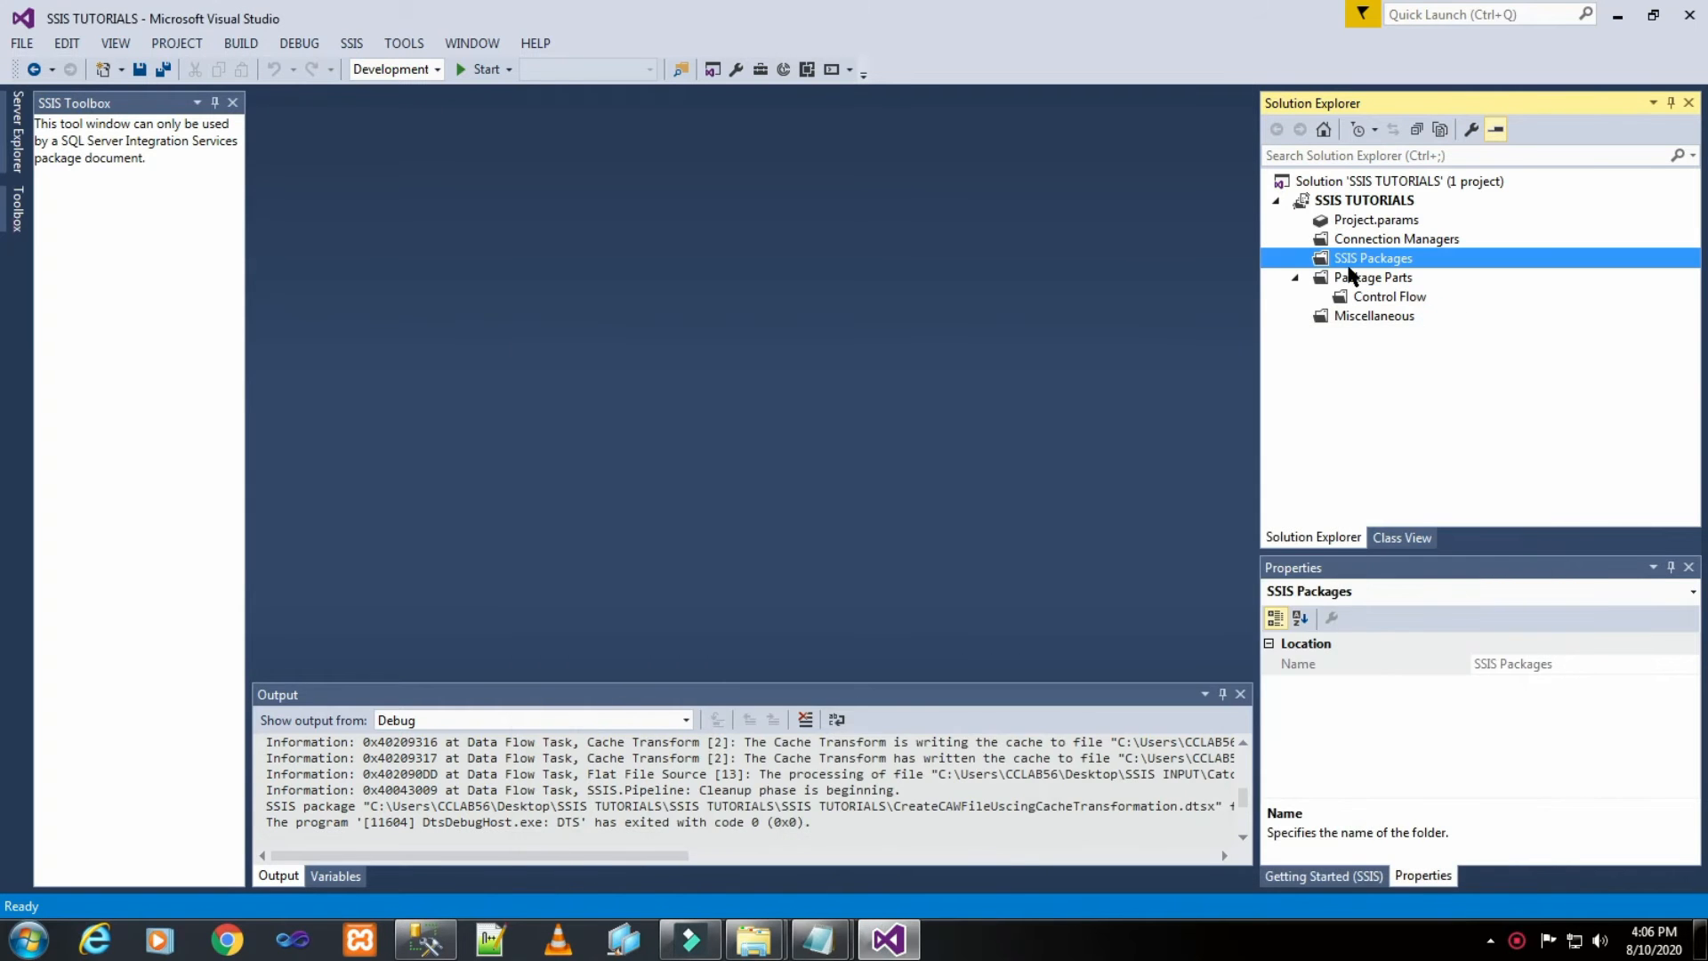
Create a new SSIS package in the project and rename it CreateCAWFileUsingCacheTransformation.dtsx using the copied name.
right_click(1356, 265)
click(1379, 278)
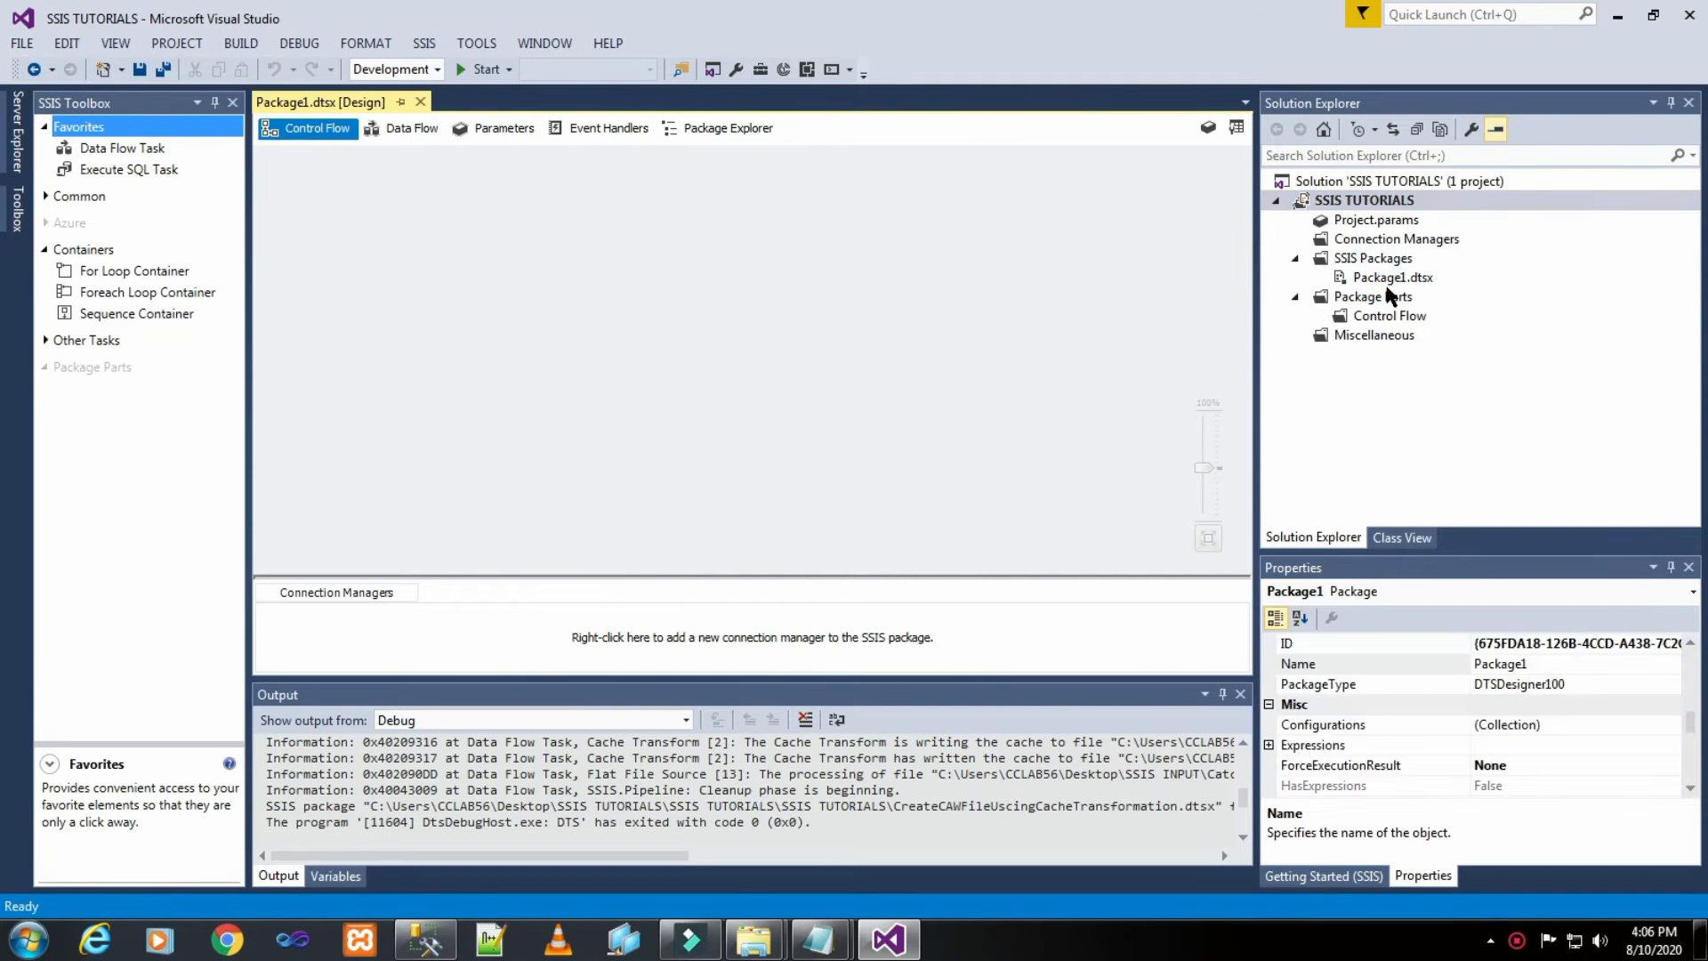
click(1386, 292)
click(1385, 277)
right_click(1384, 277)
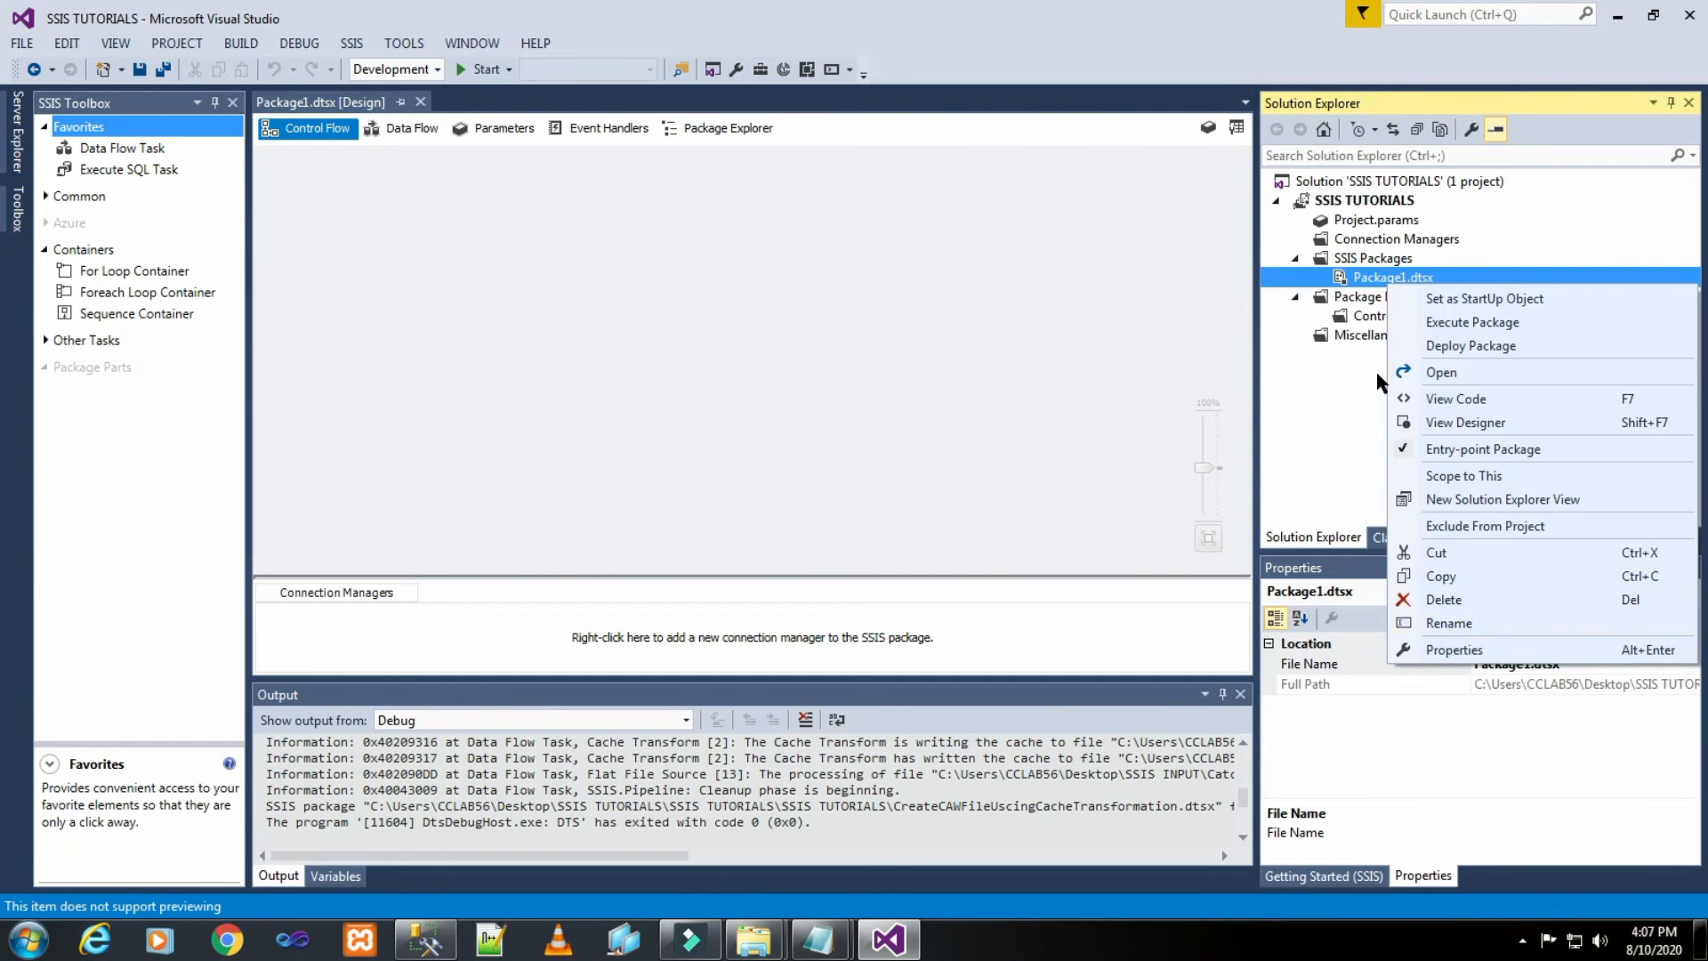
click(1446, 624)
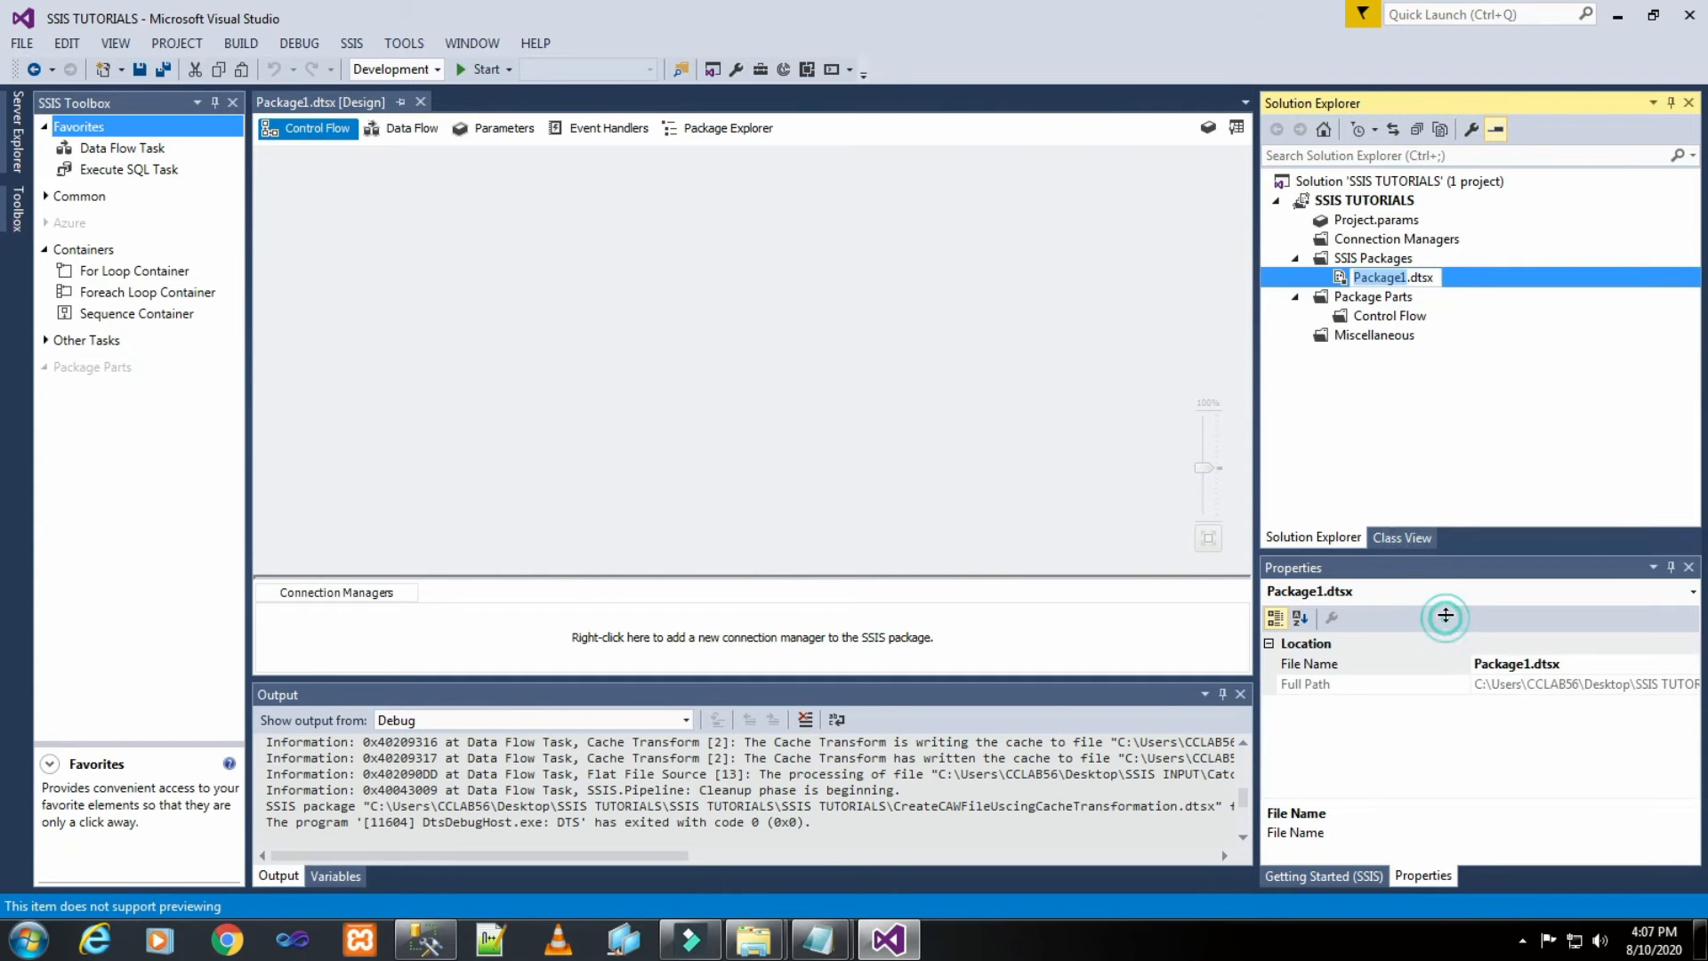
right_click(1400, 278)
click(1435, 336)
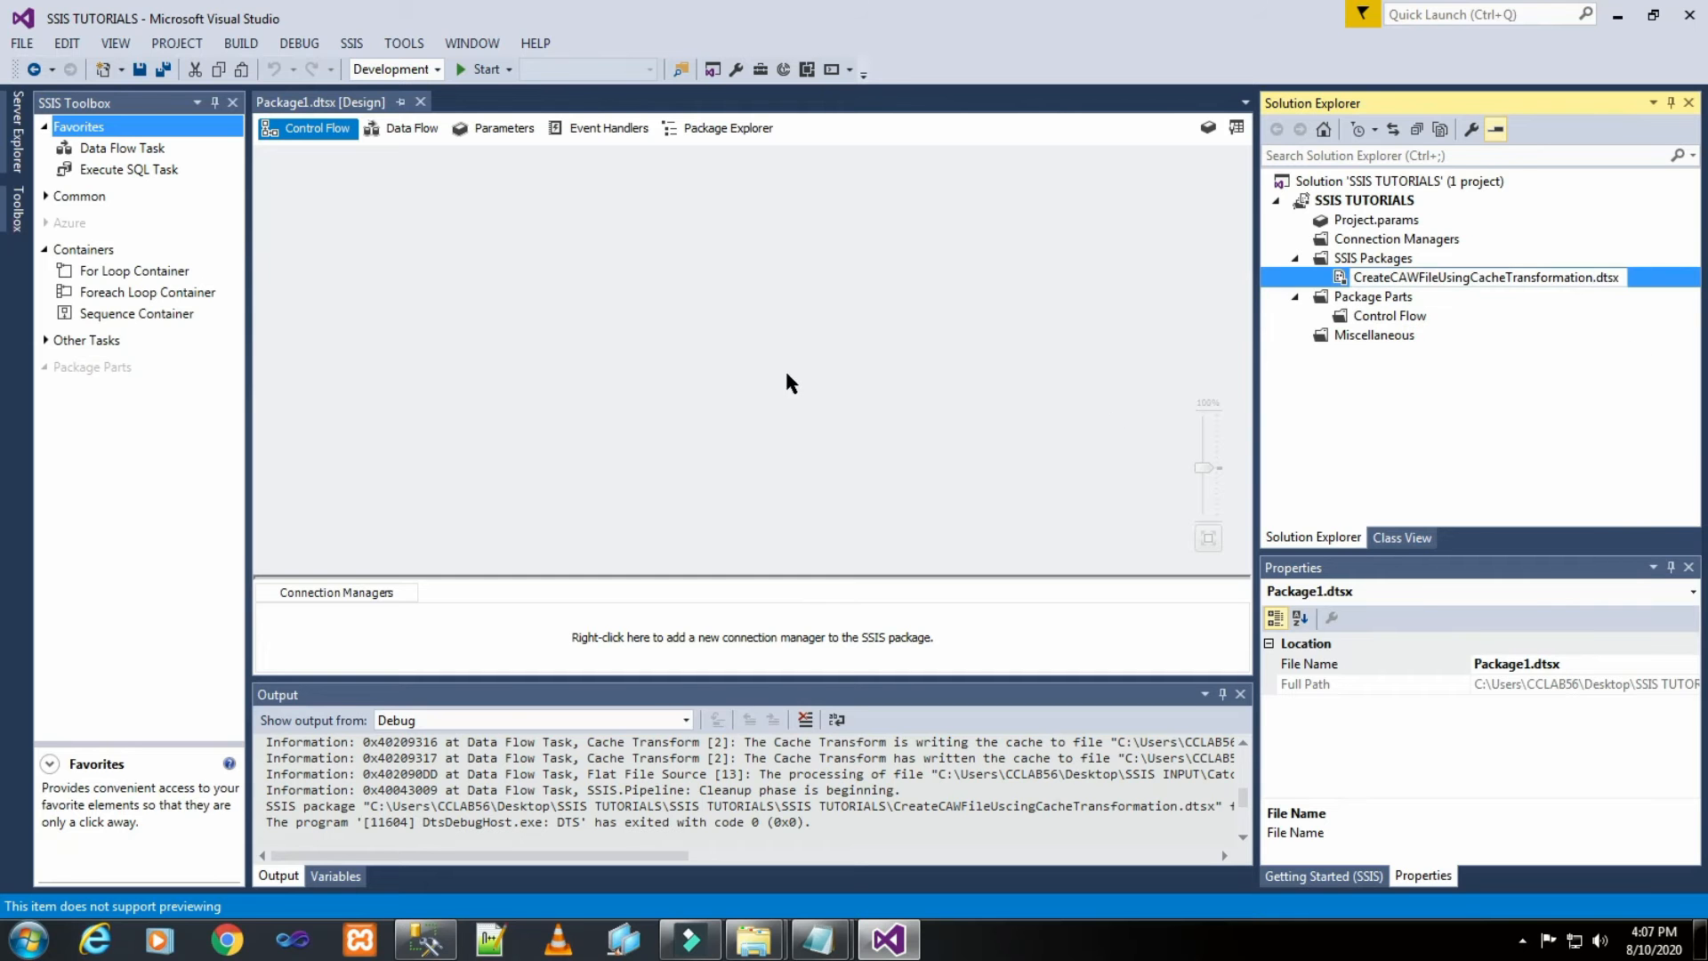
key(Return)
Add a Data Flow Task to the package's control flow and open its data flow design.
drag(143, 149, 570, 244)
click(976, 238)
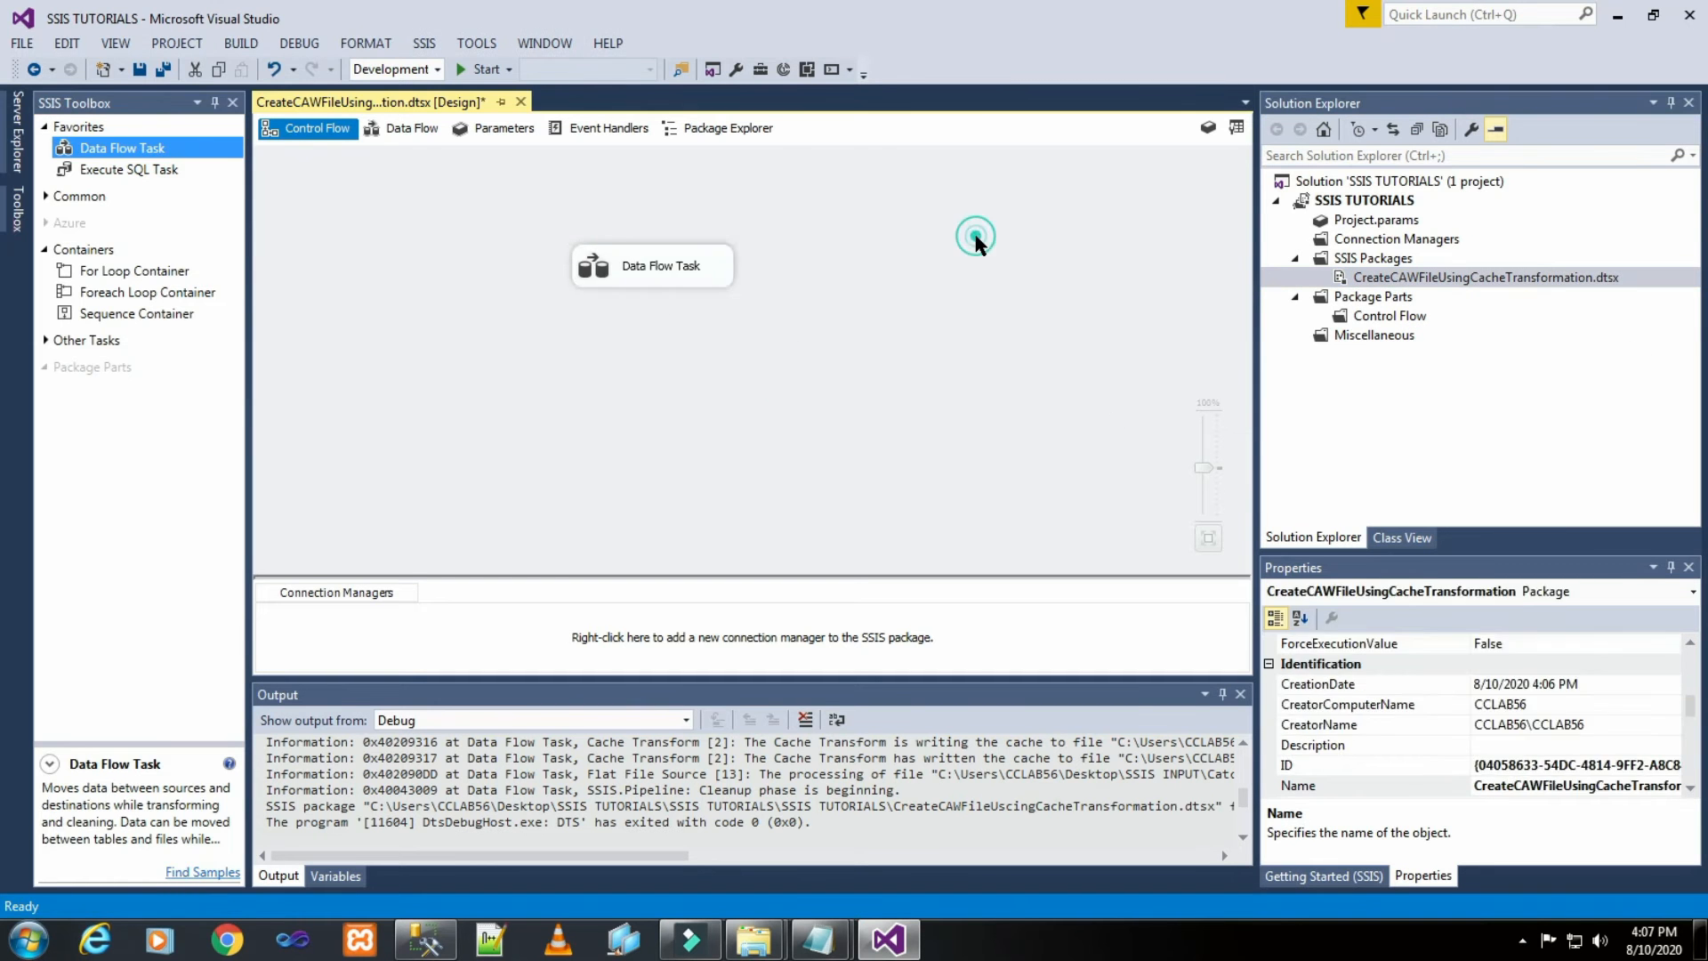
double_click(674, 267)
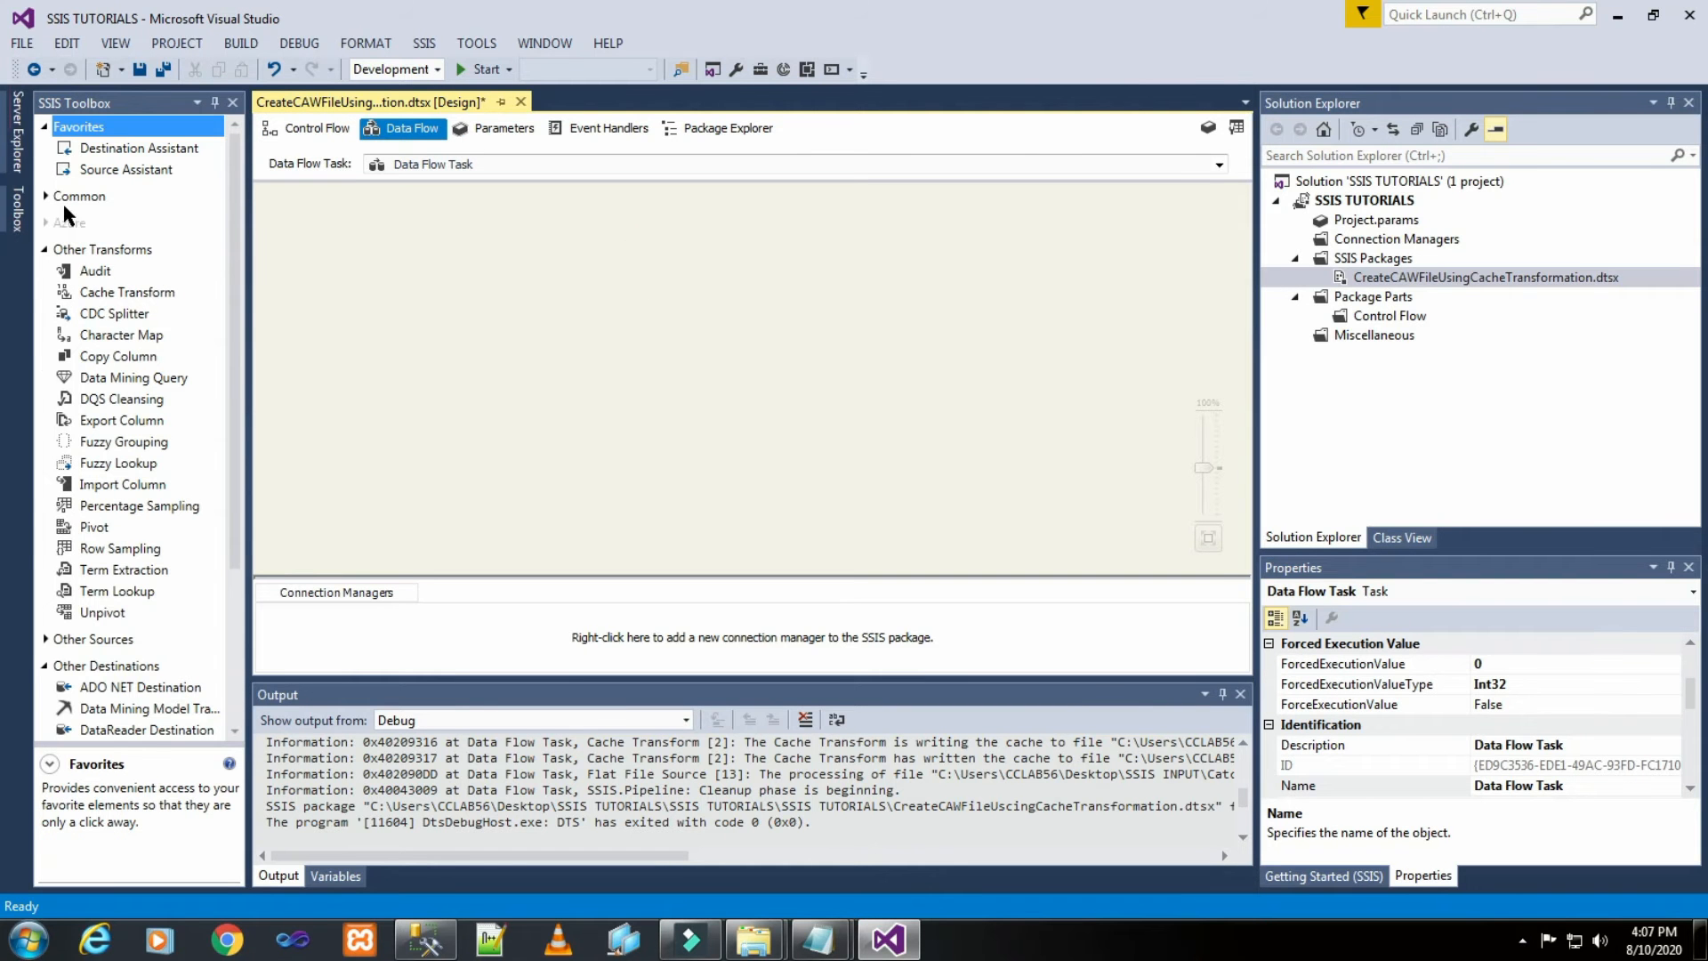
Add a Flat File Source from the Other Sources group to the data flow.
click(44, 249)
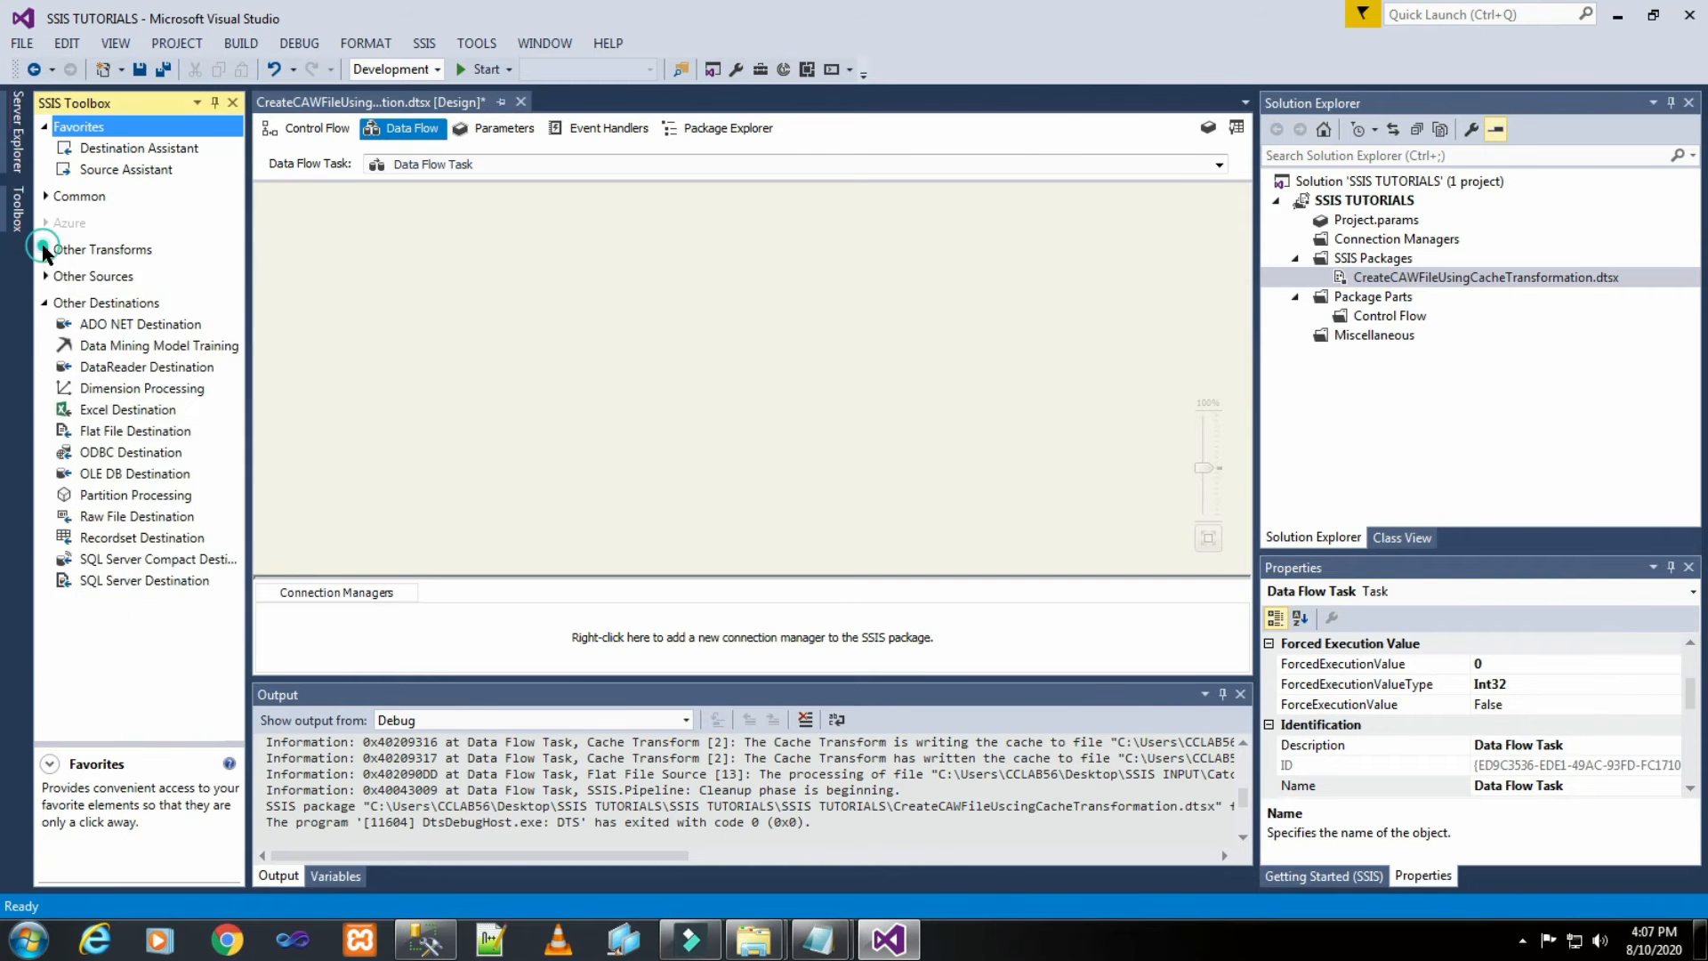
click(47, 276)
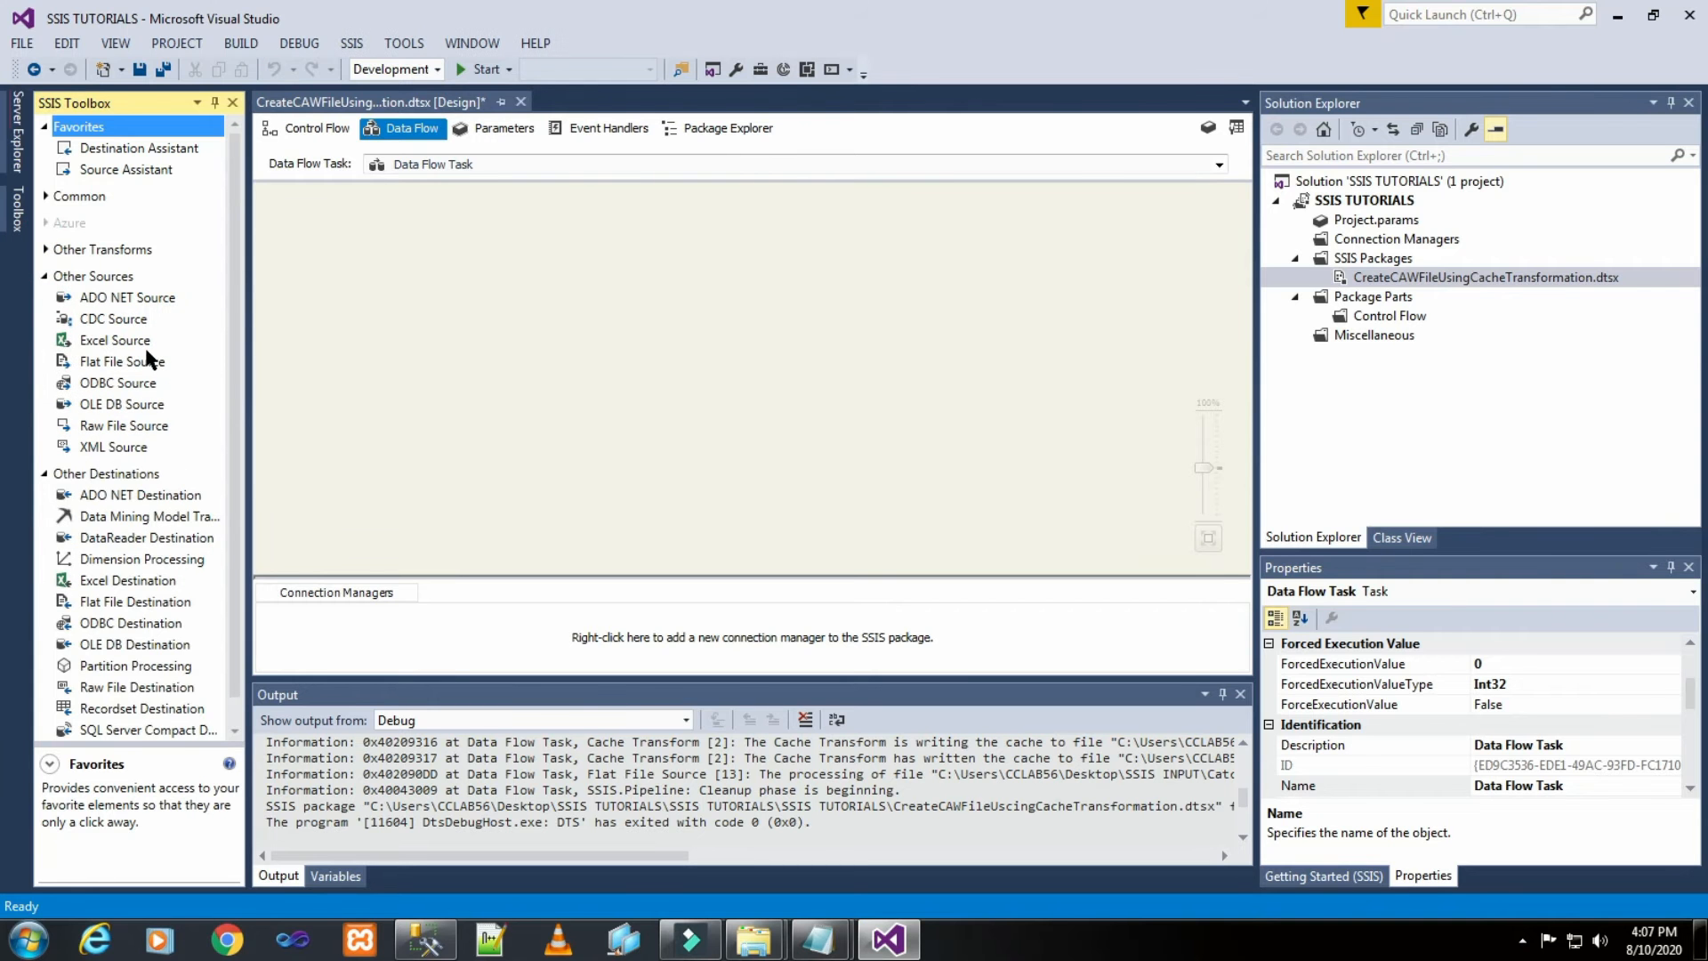
drag(124, 368, 472, 296)
drag(602, 217, 603, 222)
click(979, 335)
Create a new flat file connection for the source that reads CatchFile.txt from the SSIS INPUT folder on the desktop.
double_click(712, 243)
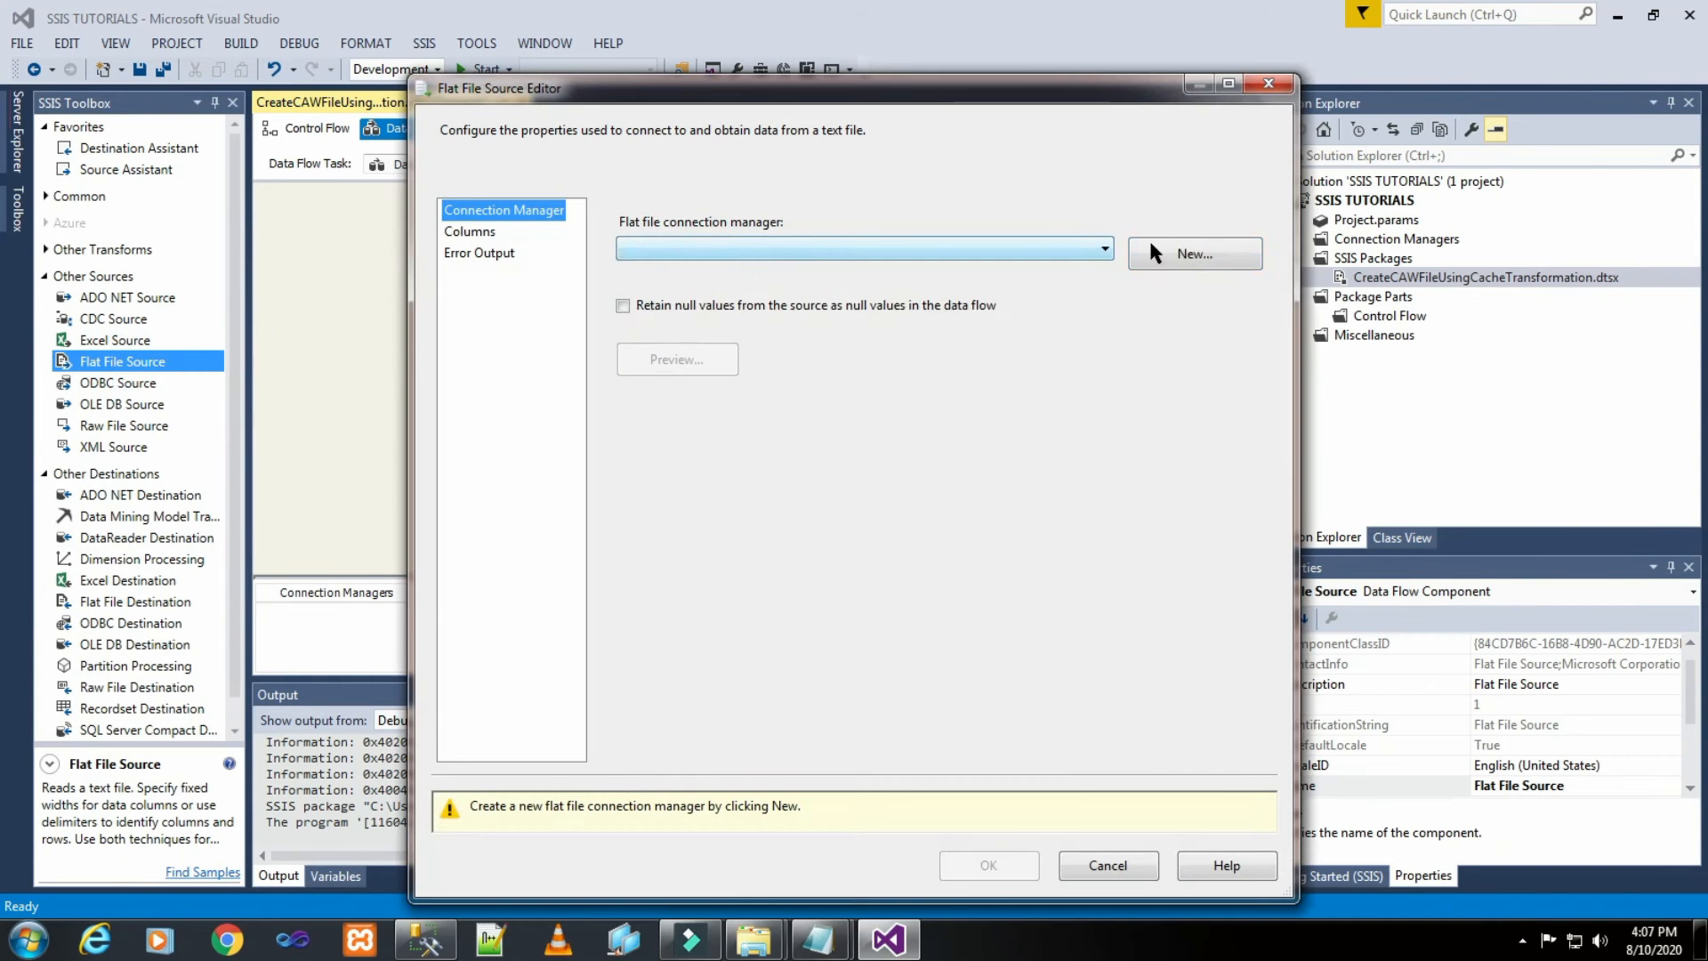
click(1179, 252)
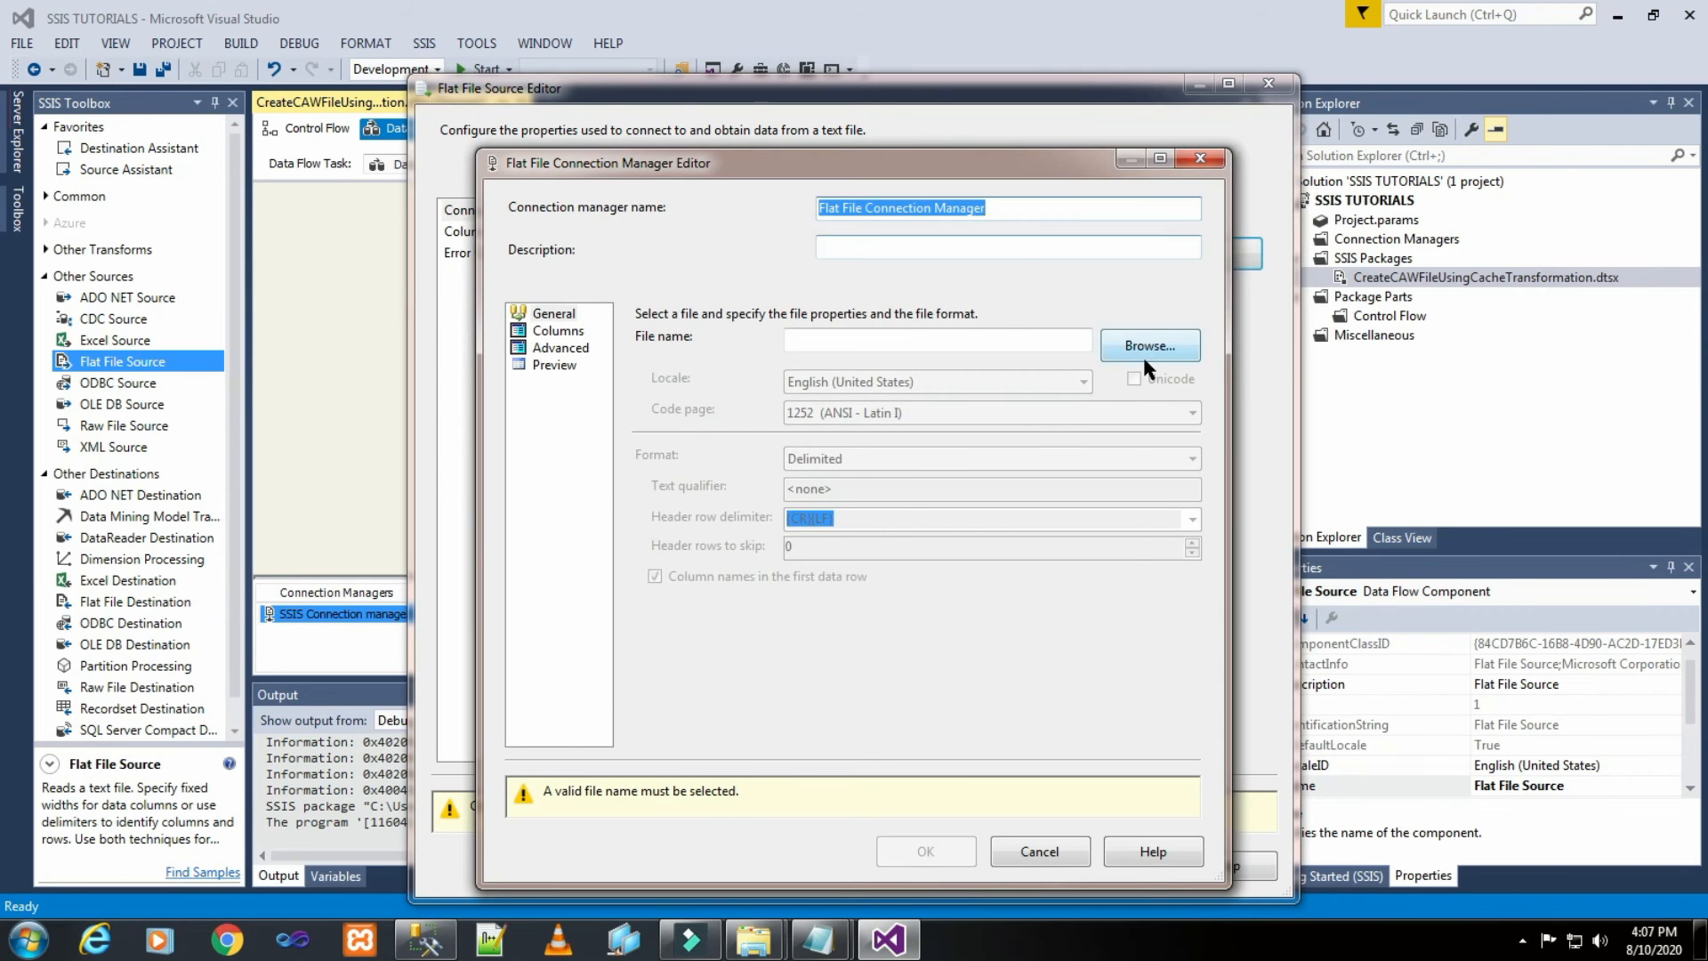
click(1152, 345)
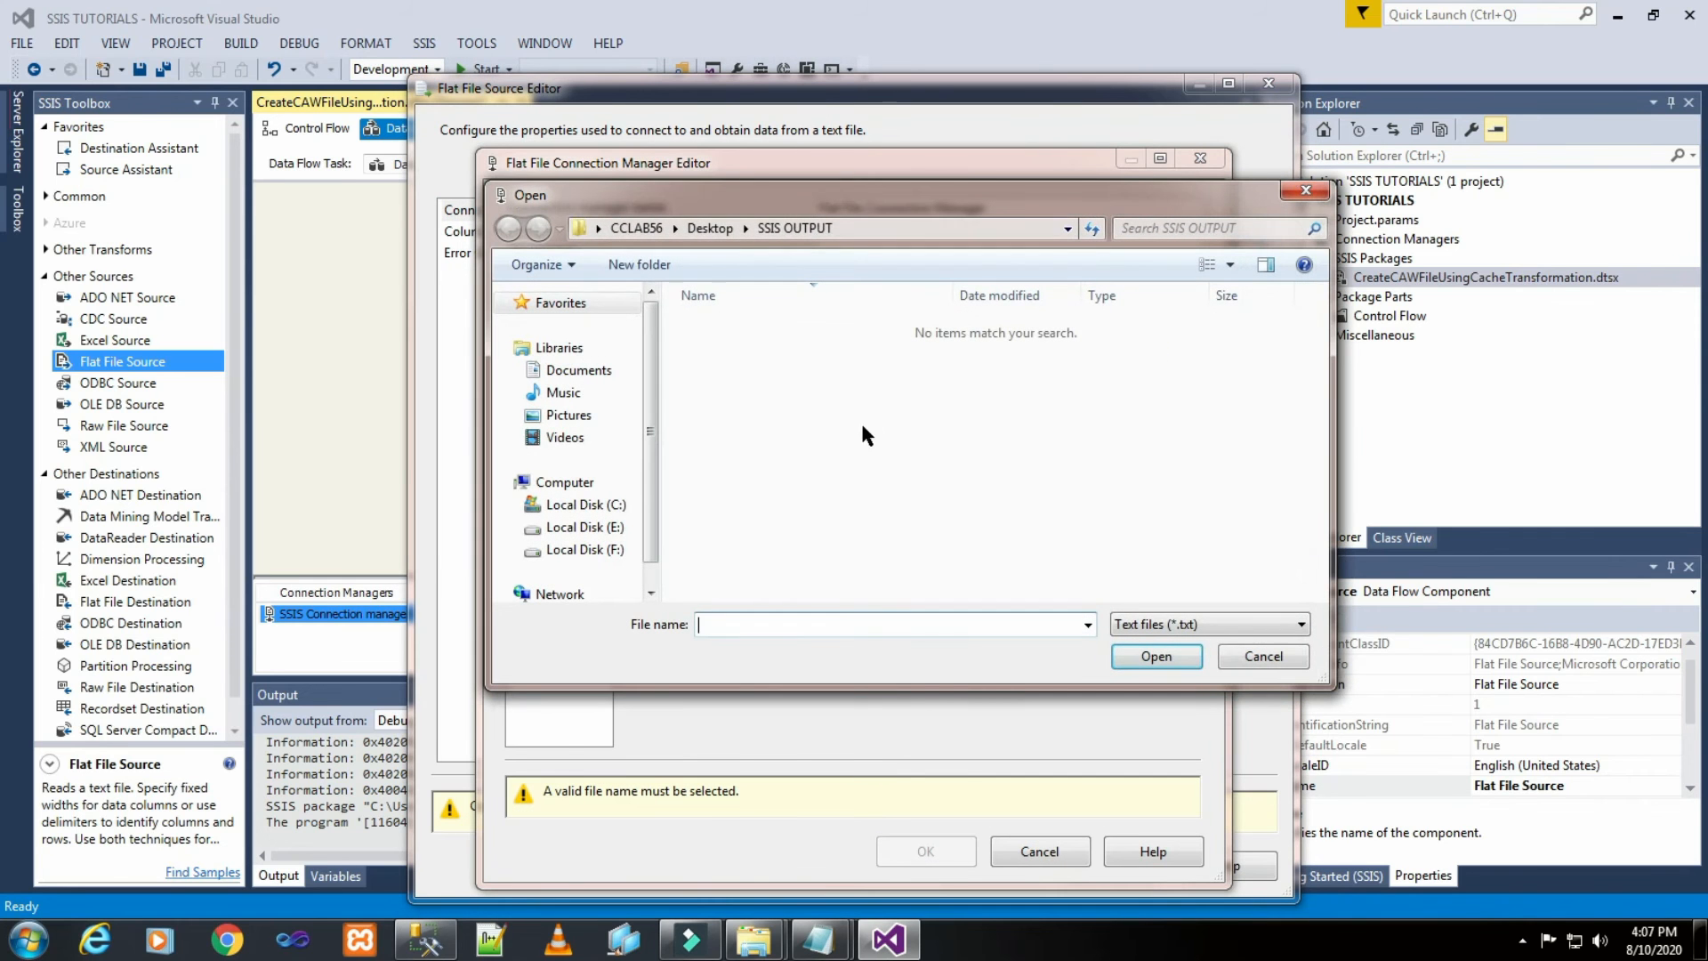
click(874, 230)
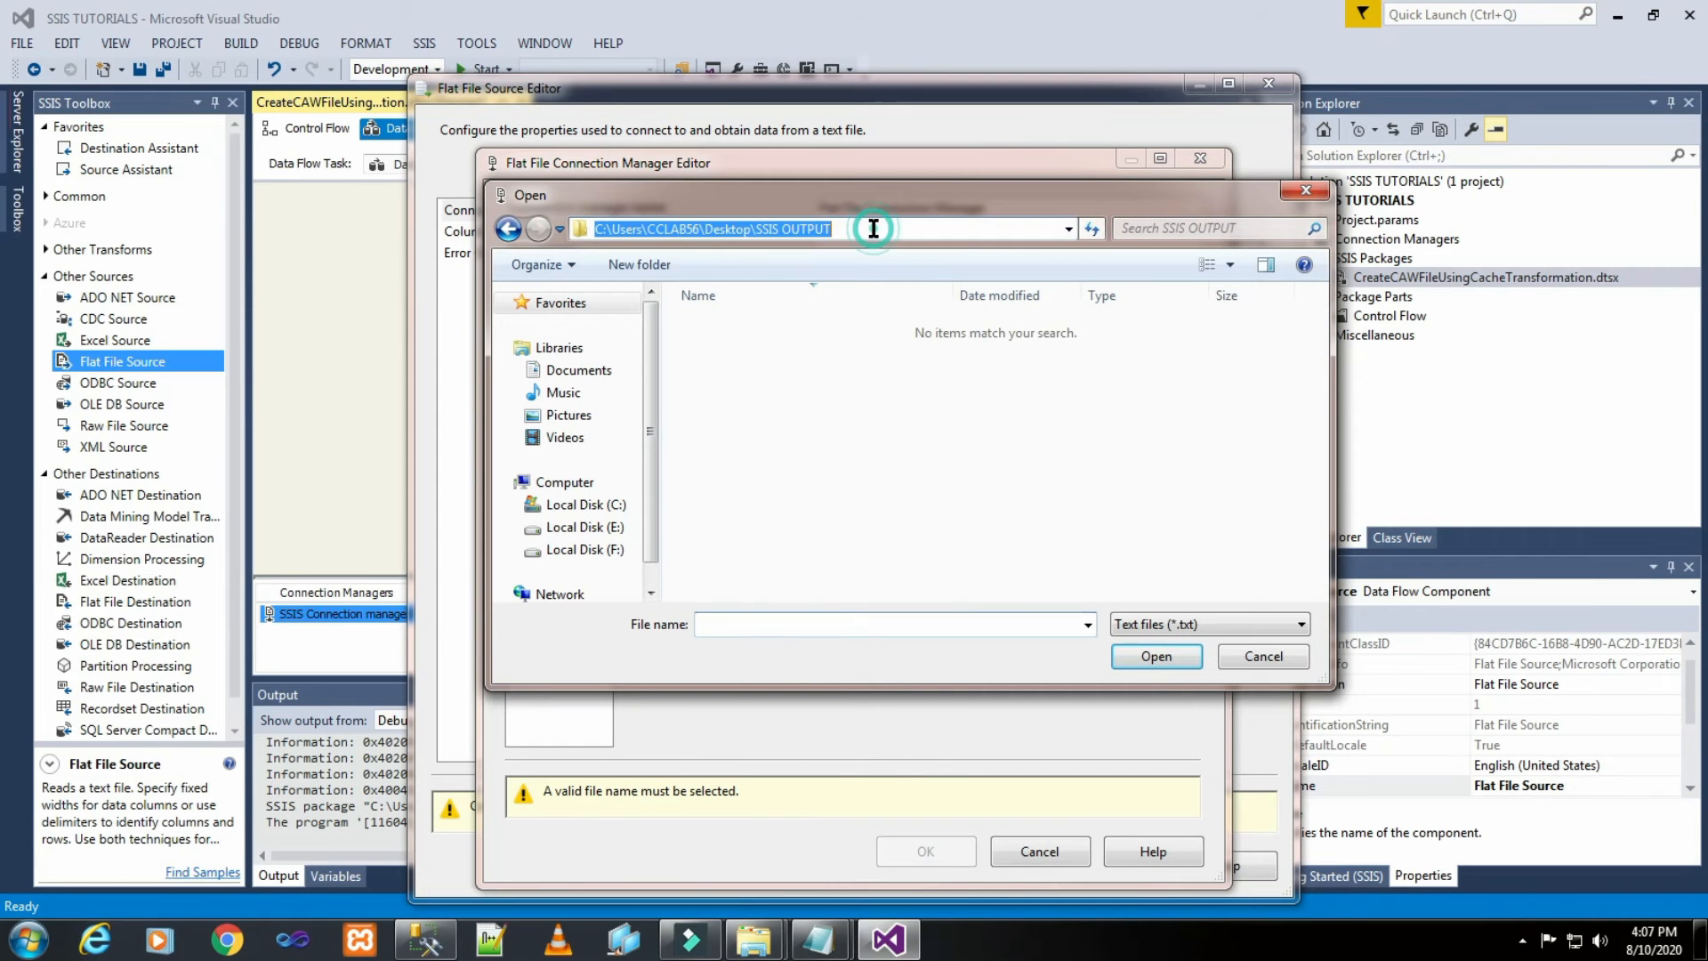
drag(755, 228, 915, 228)
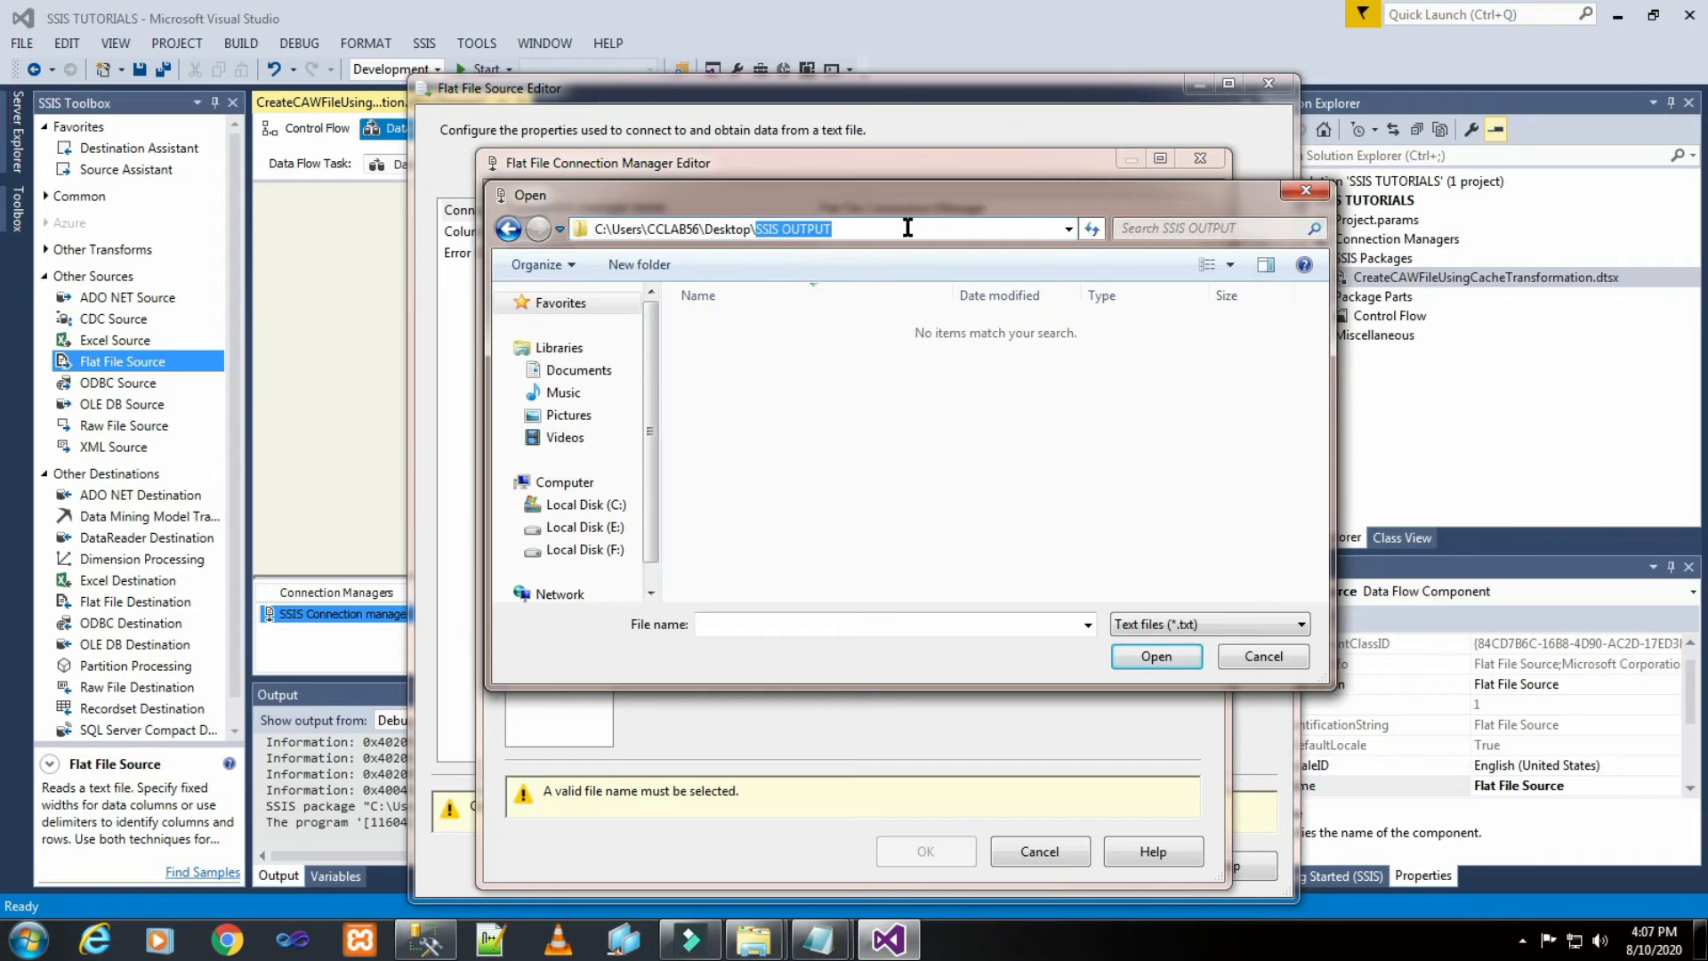
key(BackSpace)
key(Return)
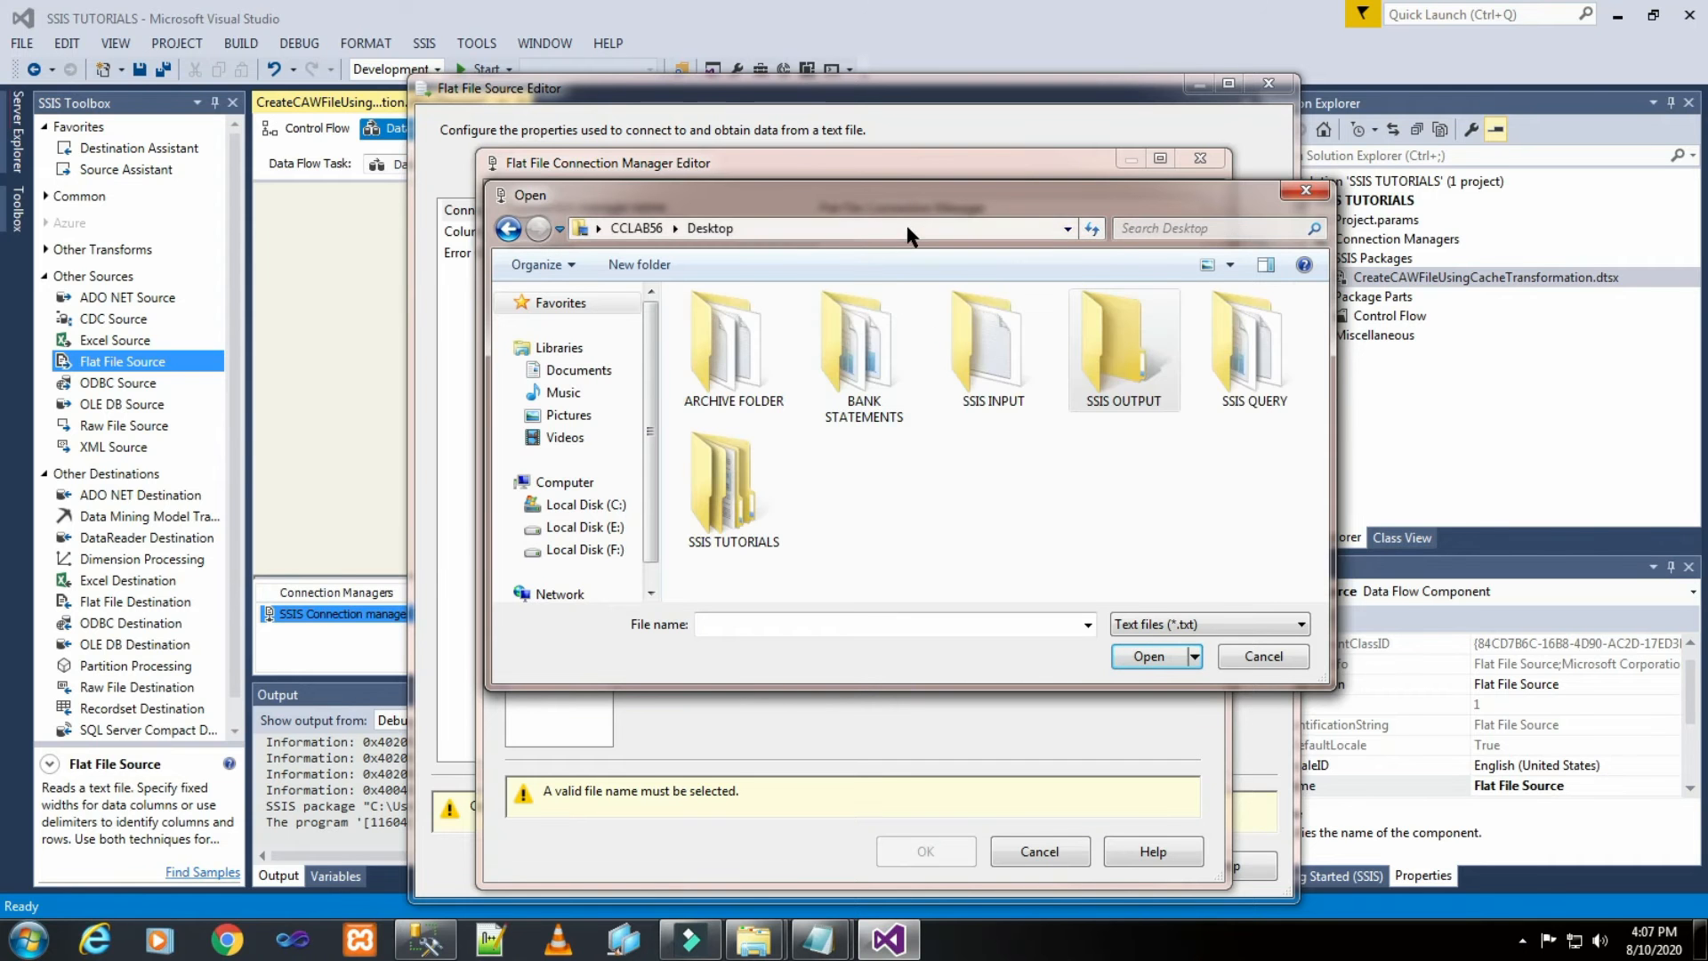
double_click(1009, 374)
double_click(850, 327)
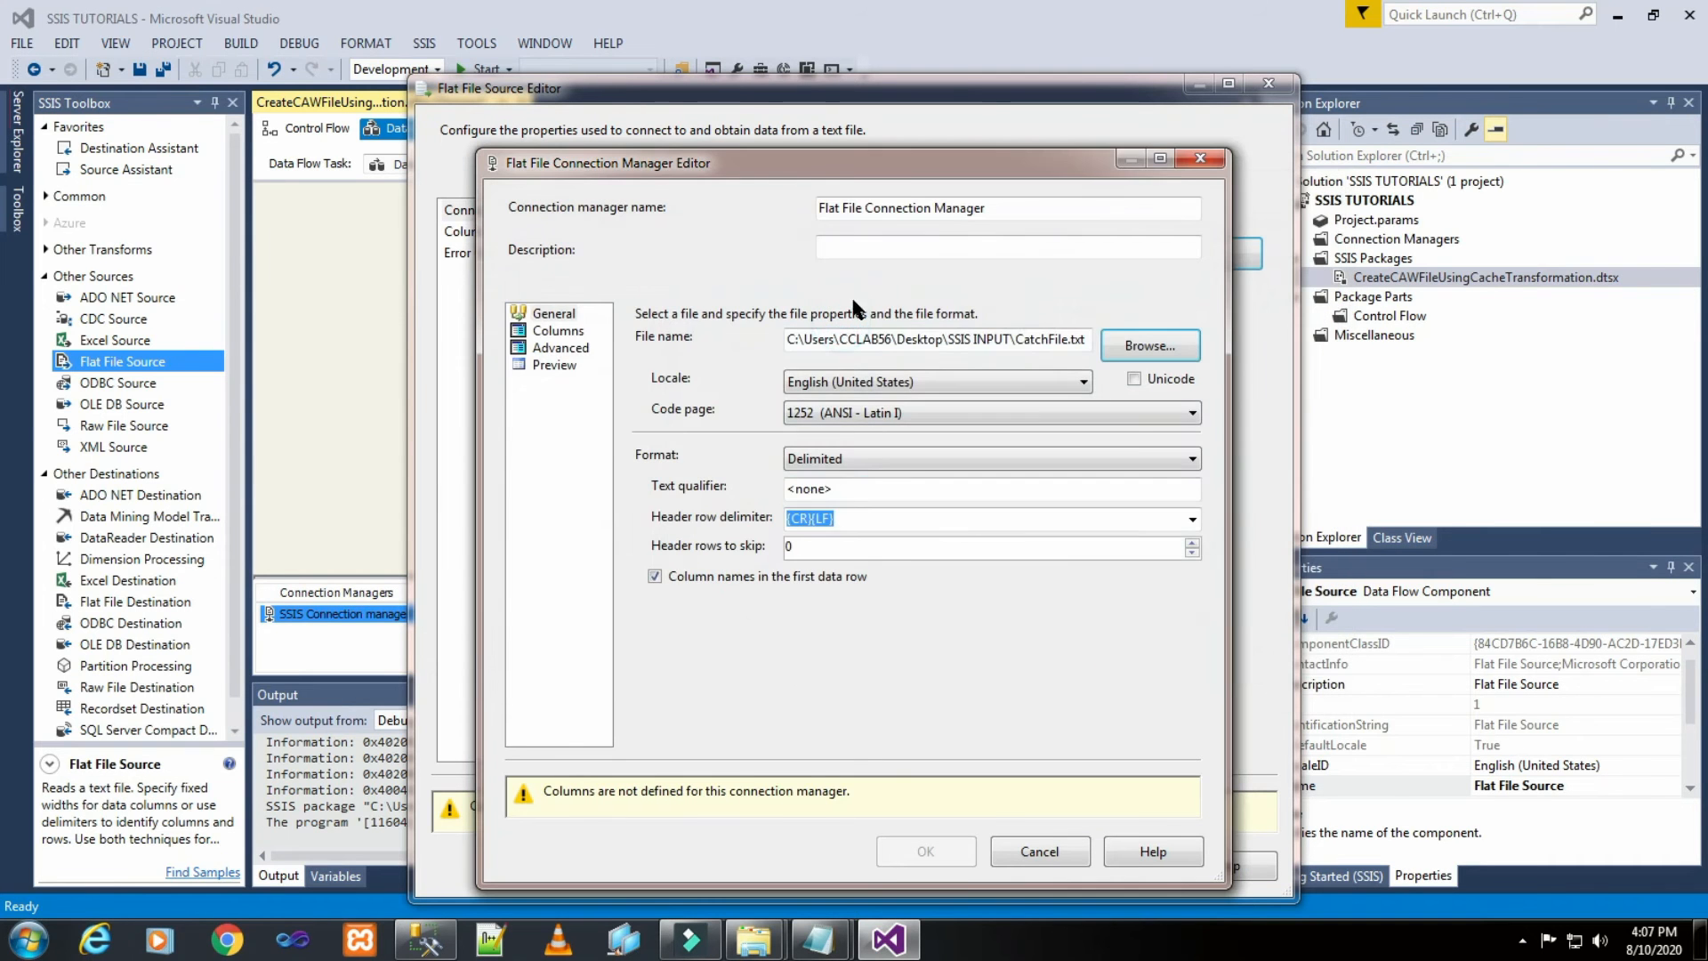
Define the connection's columns and set the Salary column's data type to four-byte signed integer [DT_I4].
click(575, 336)
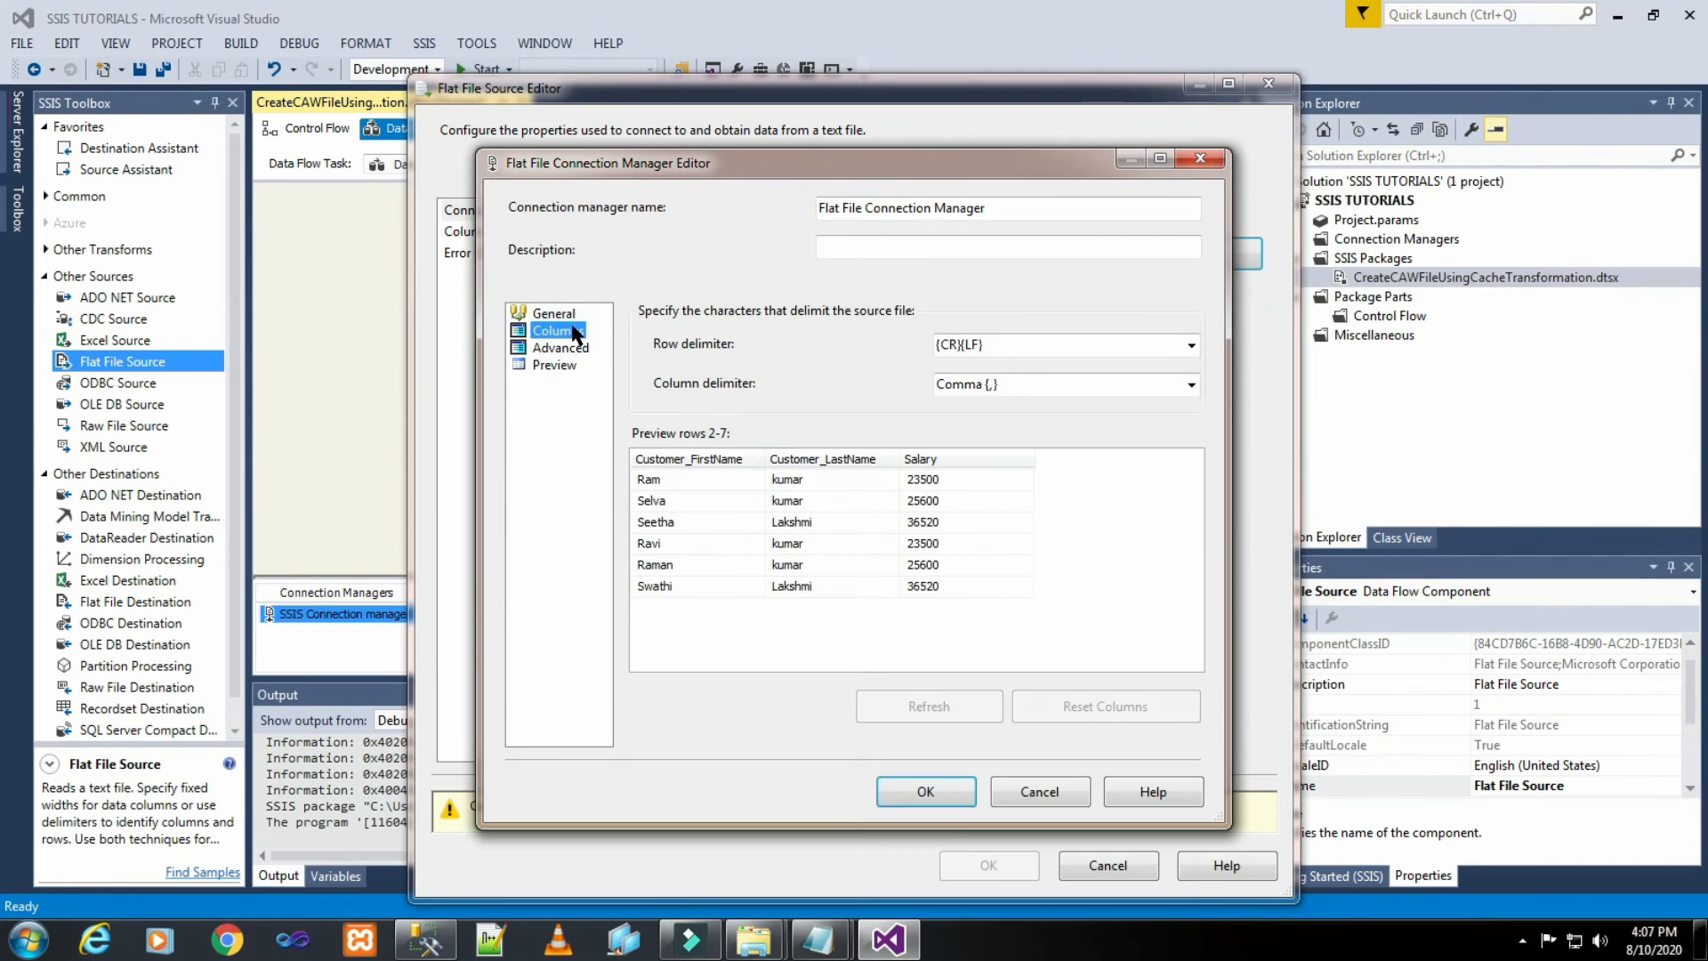
click(574, 348)
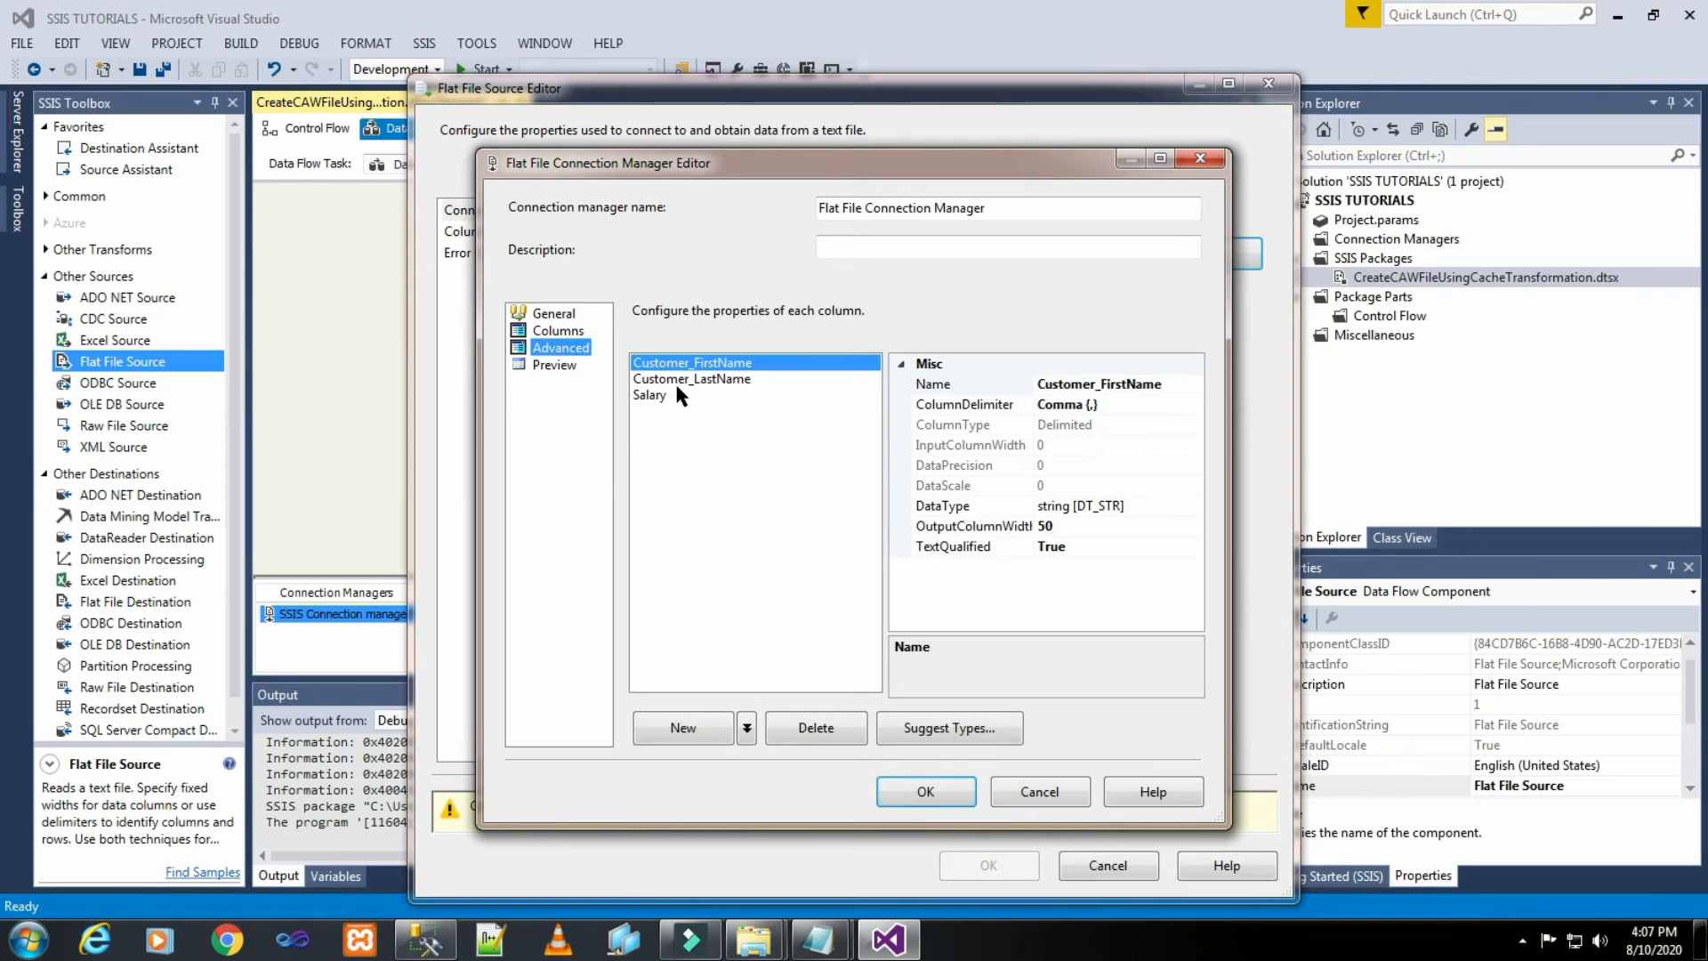
click(676, 379)
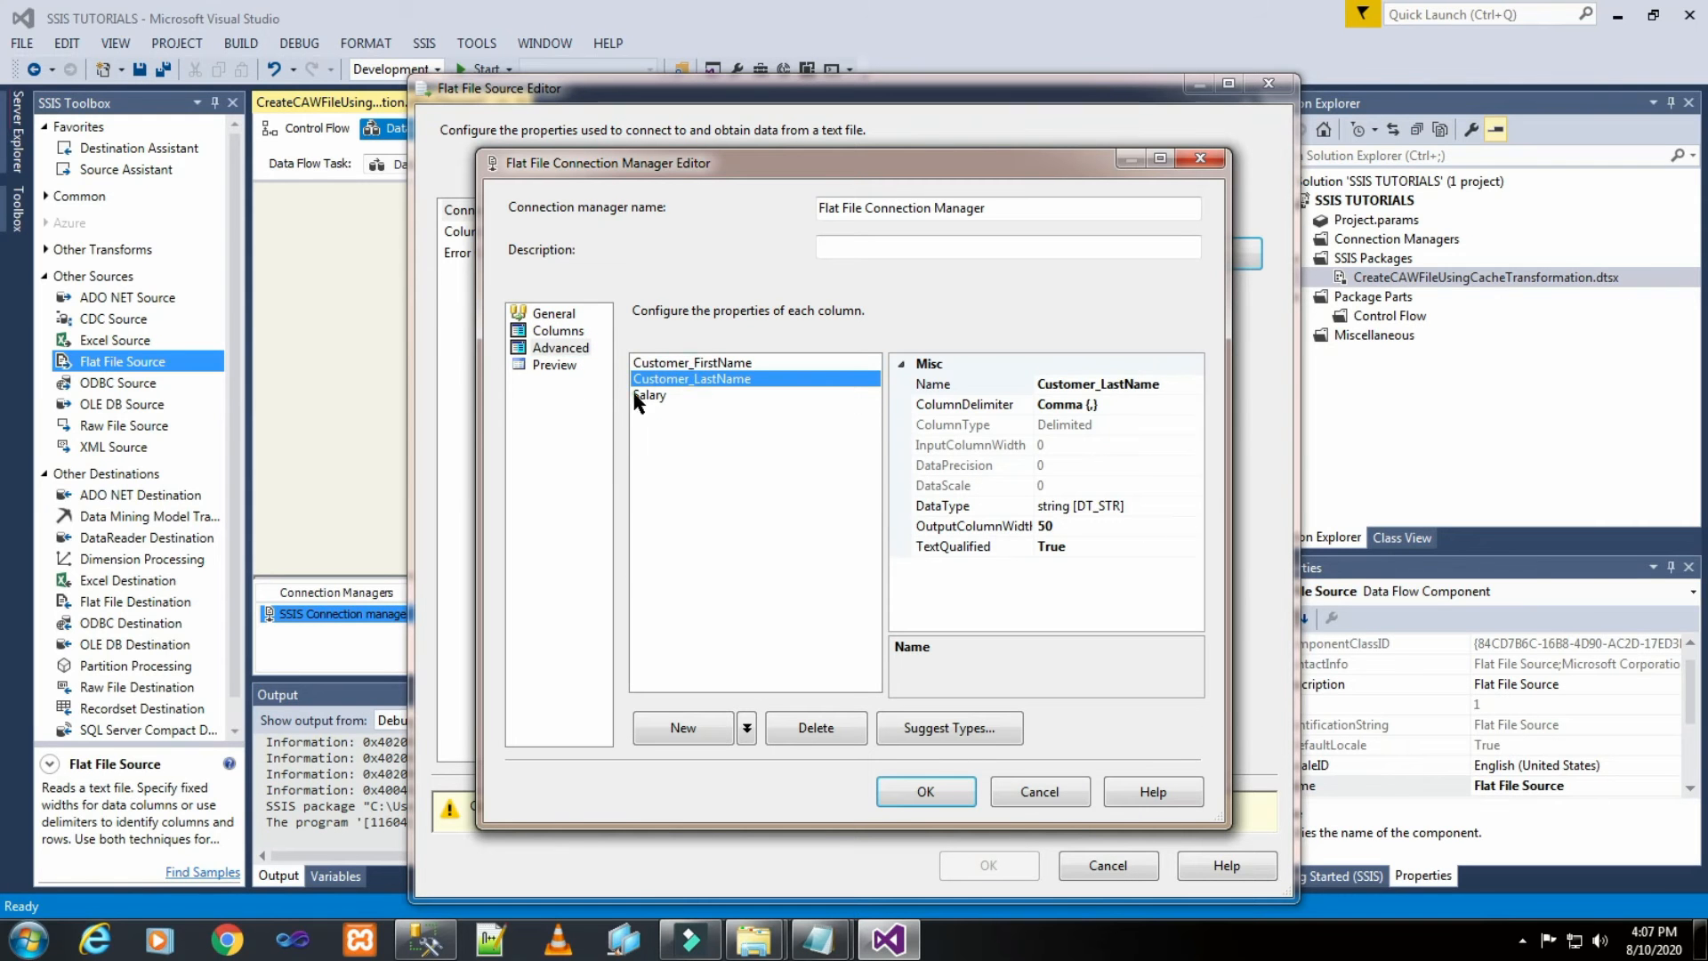
click(638, 395)
click(1148, 506)
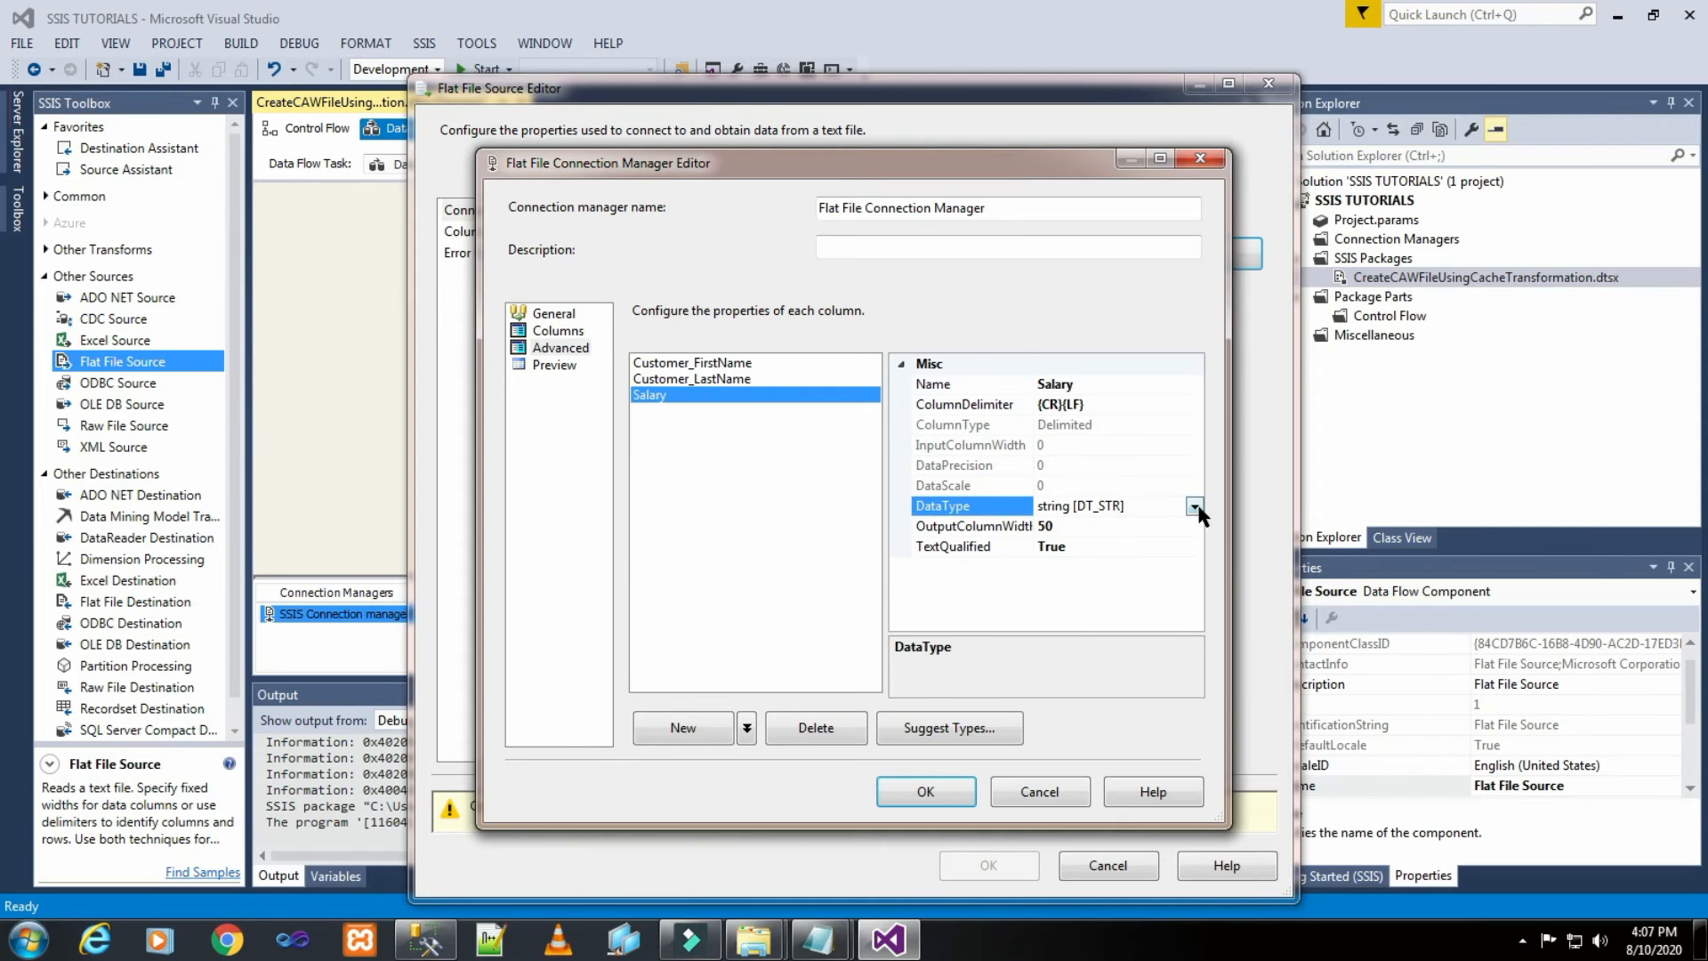
click(1195, 507)
key(f)
key(f)
key(f)
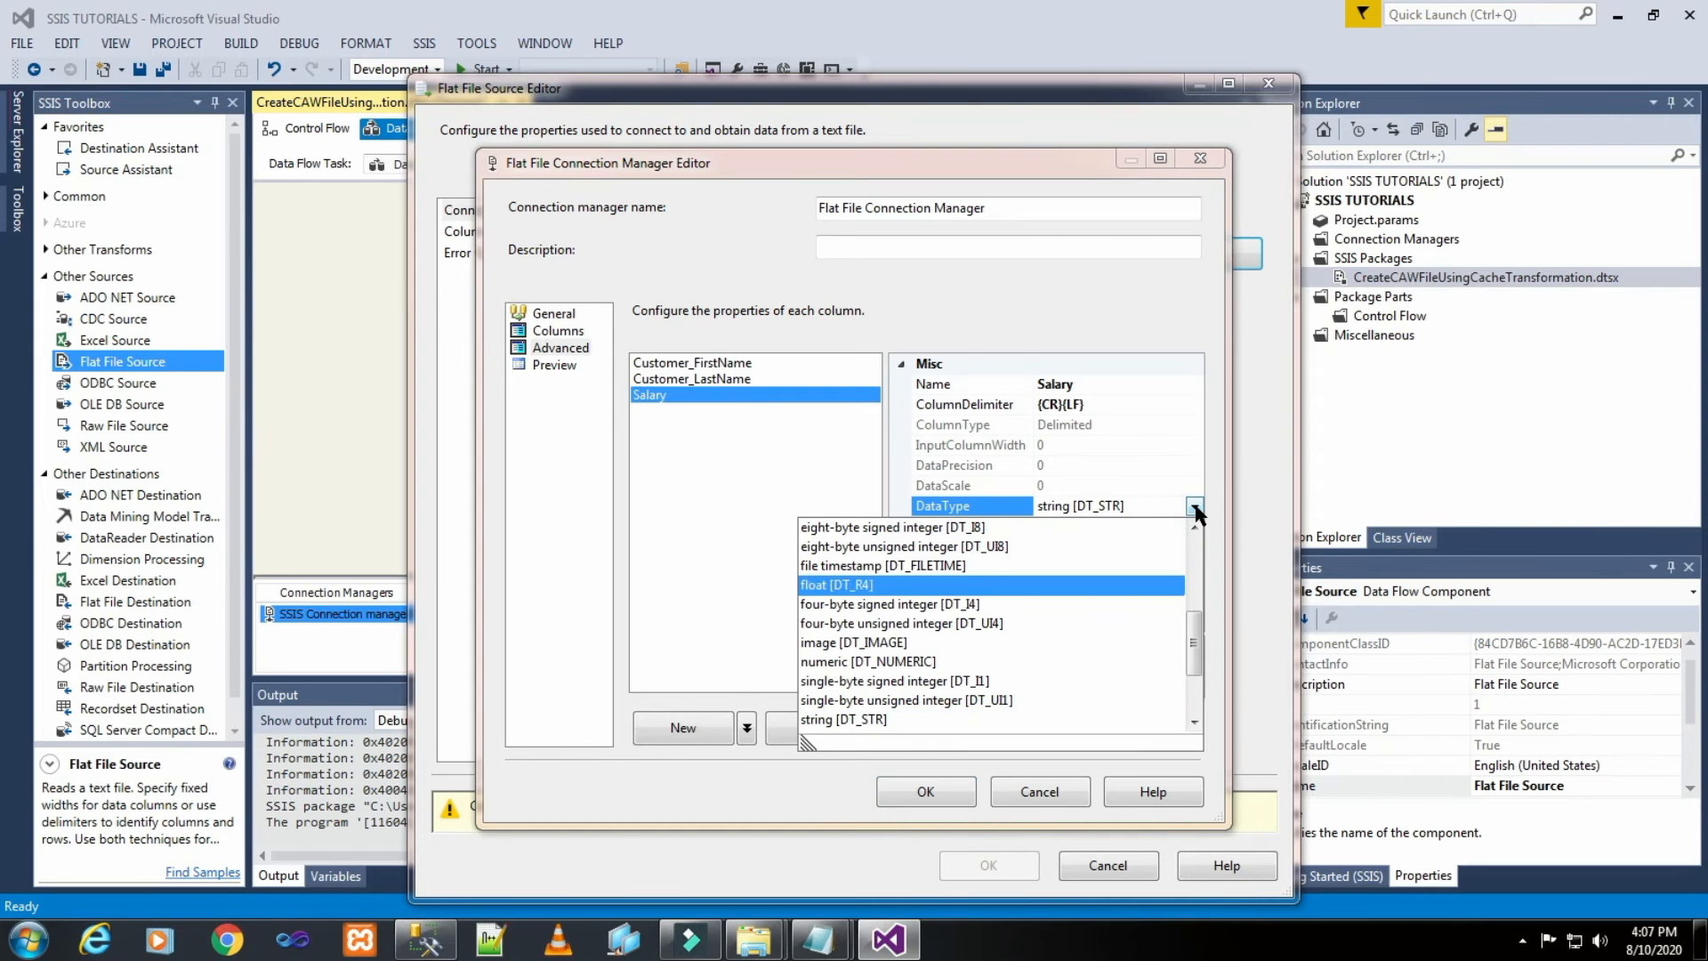
click(988, 603)
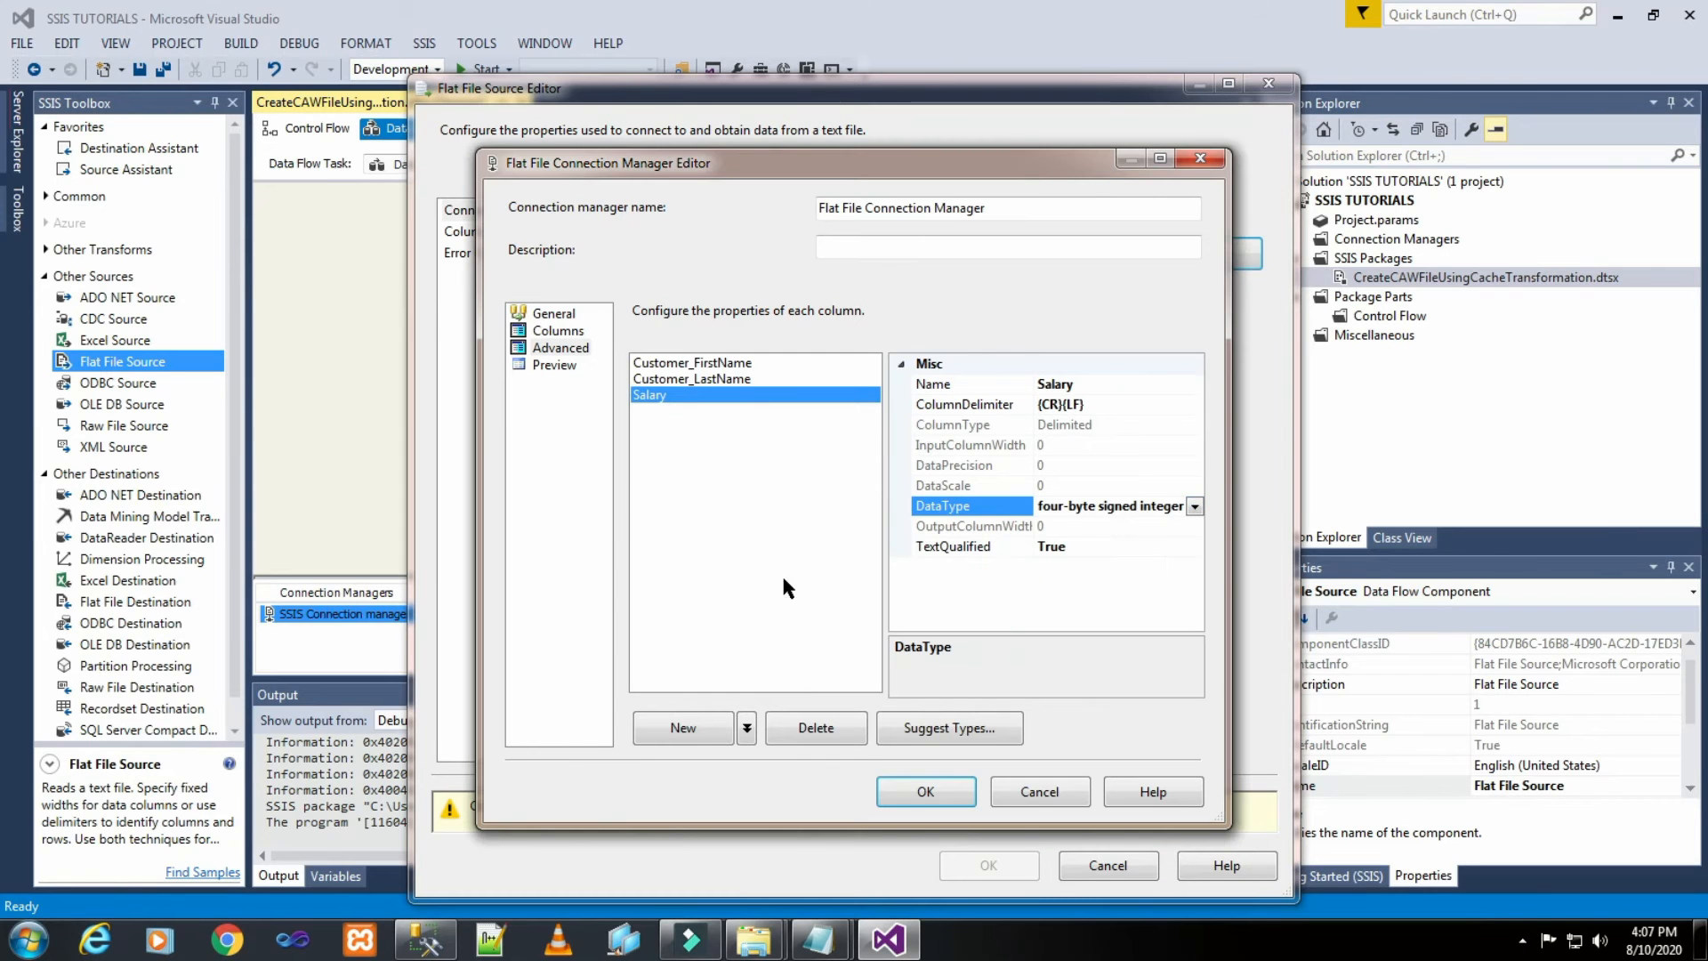
Preview the rows parsed by the flat file connection manager and accept its settings.
click(554, 367)
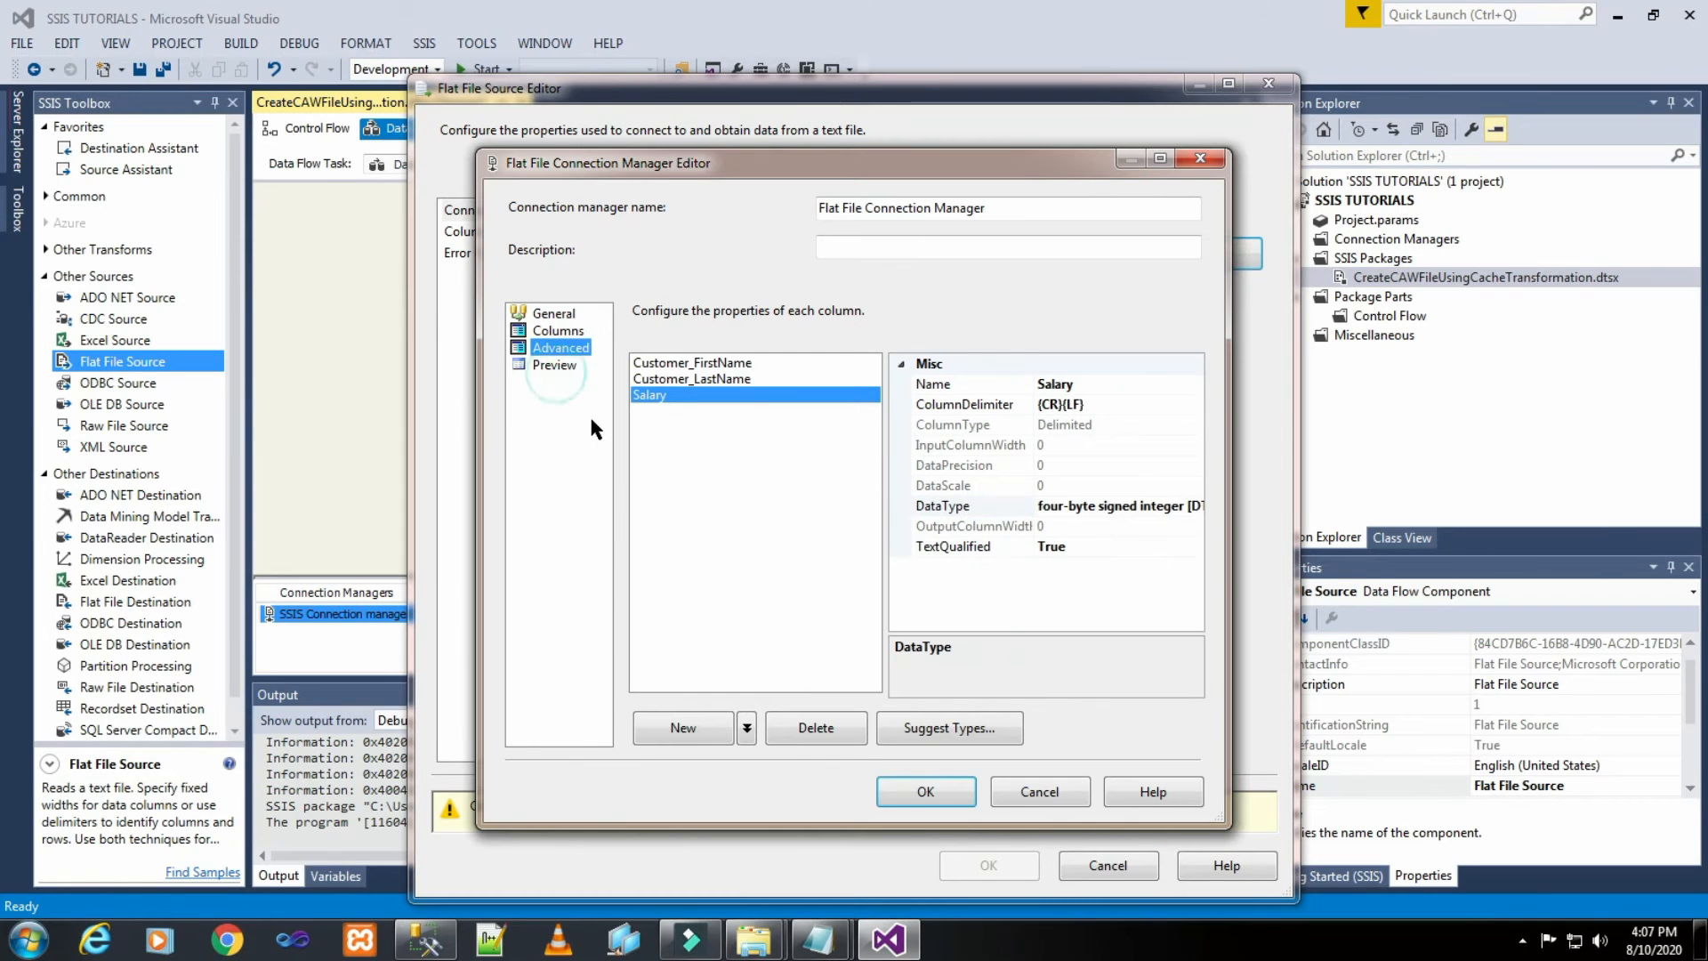
click(570, 372)
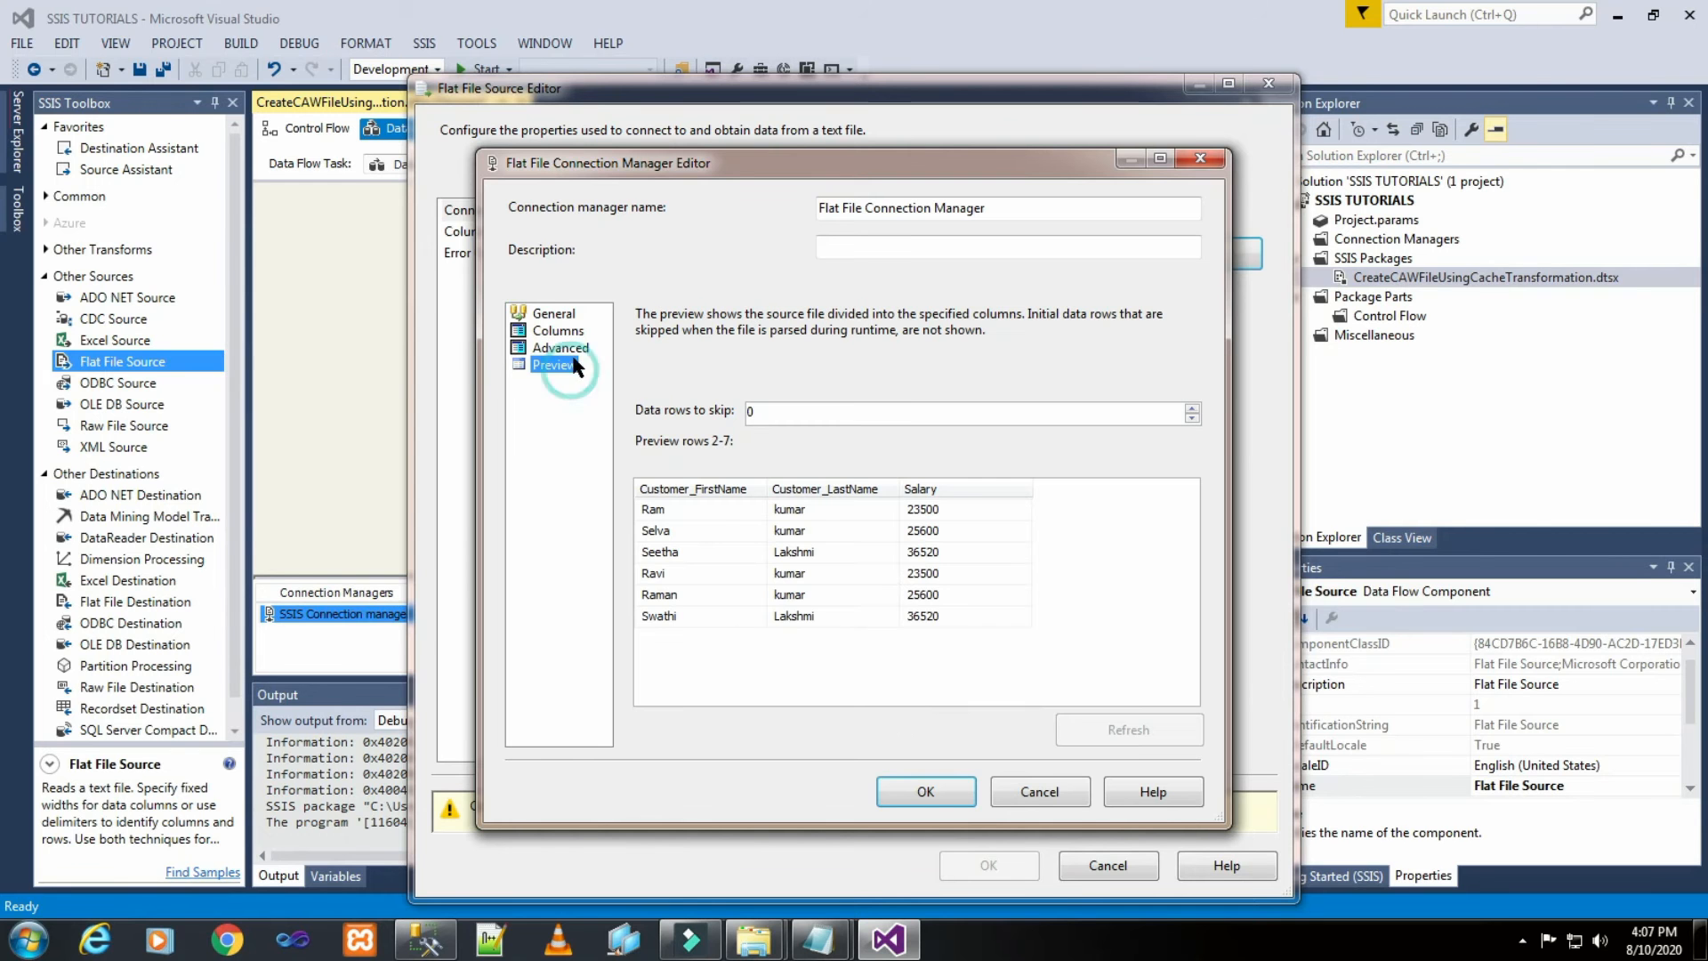
click(926, 791)
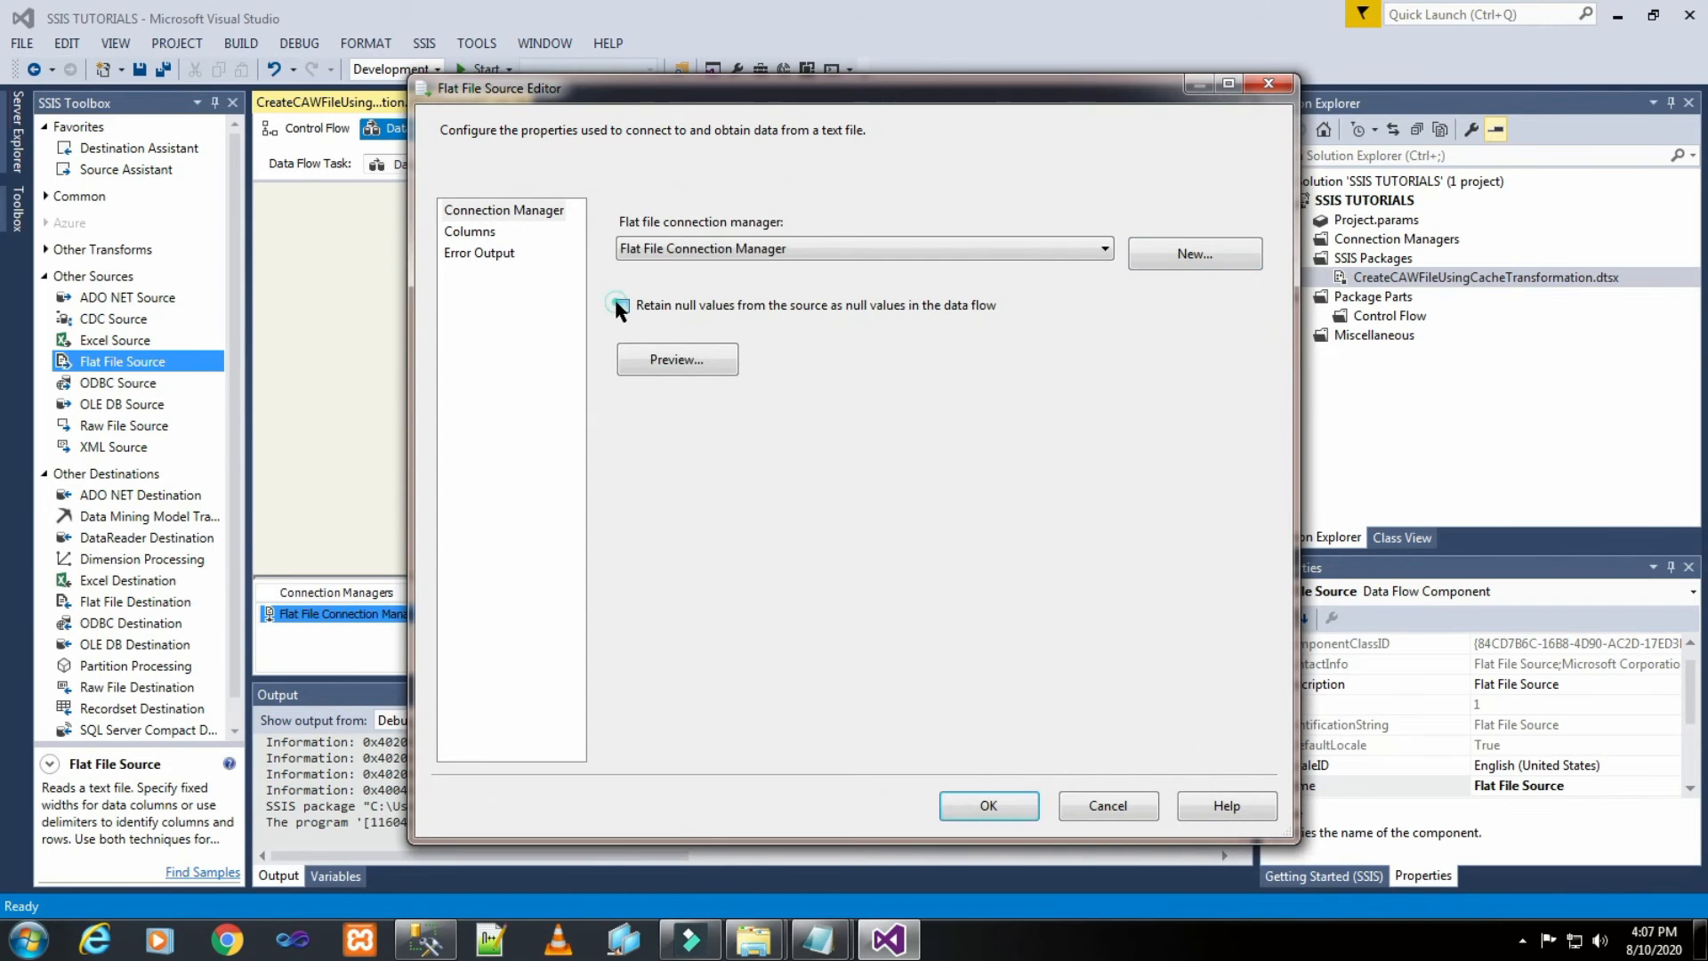
Preview the Flat File Source's sample data and display its available external columns.
click(678, 359)
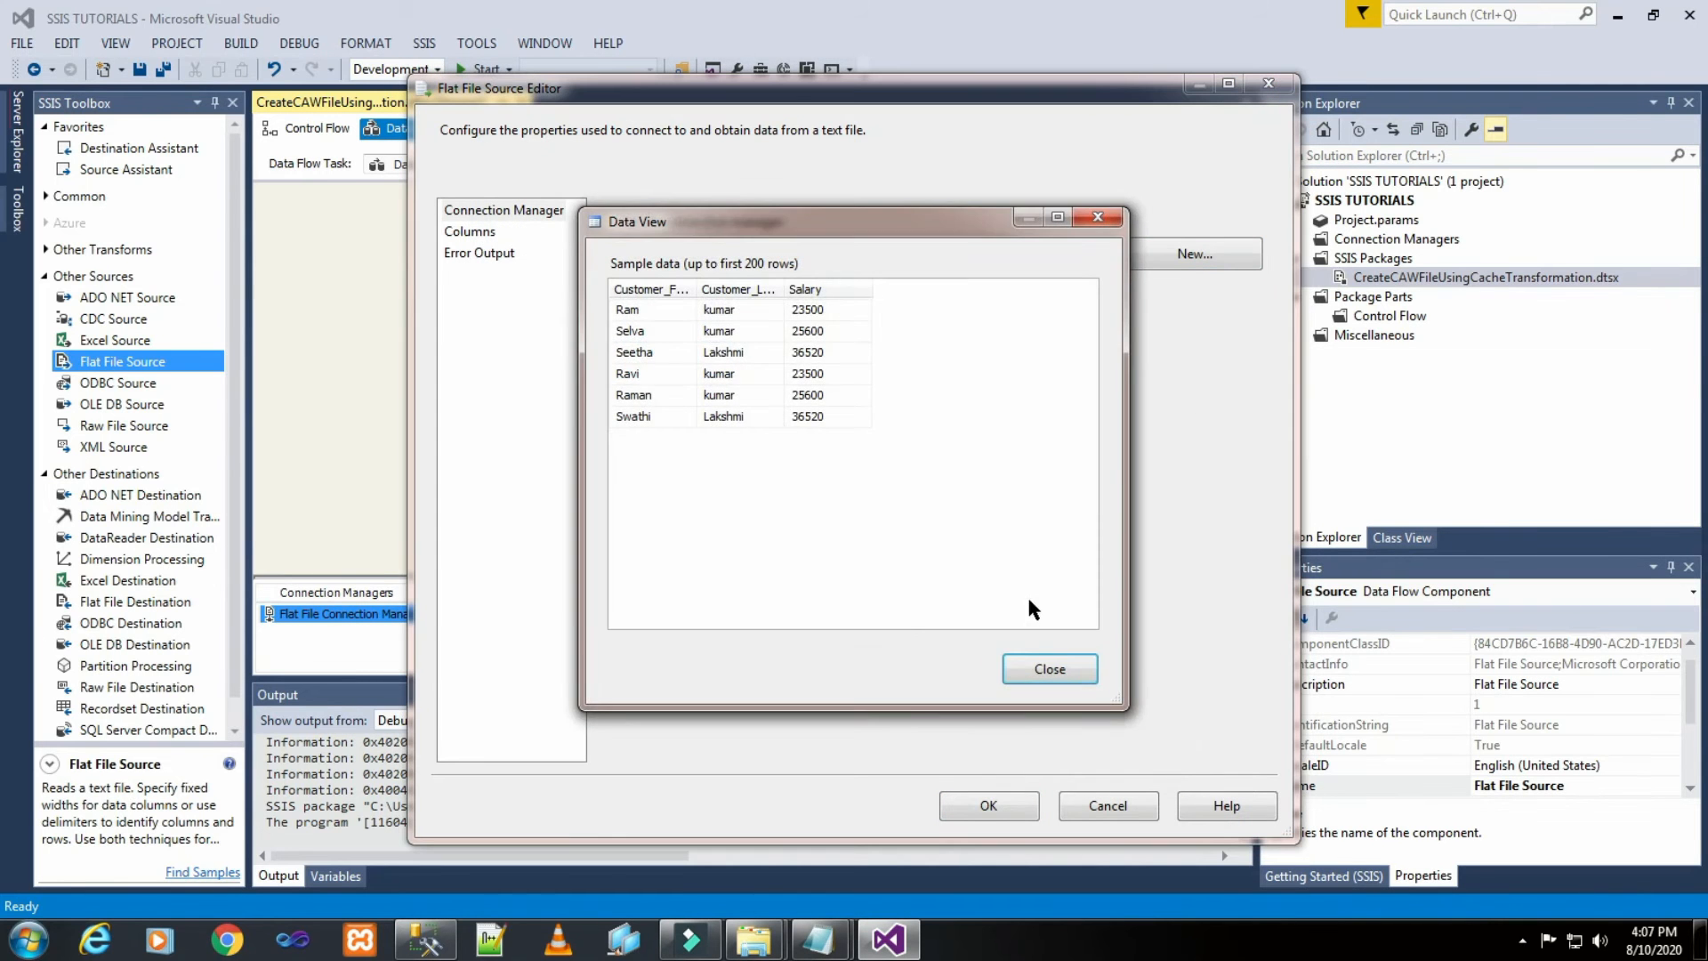
click(1075, 672)
click(469, 232)
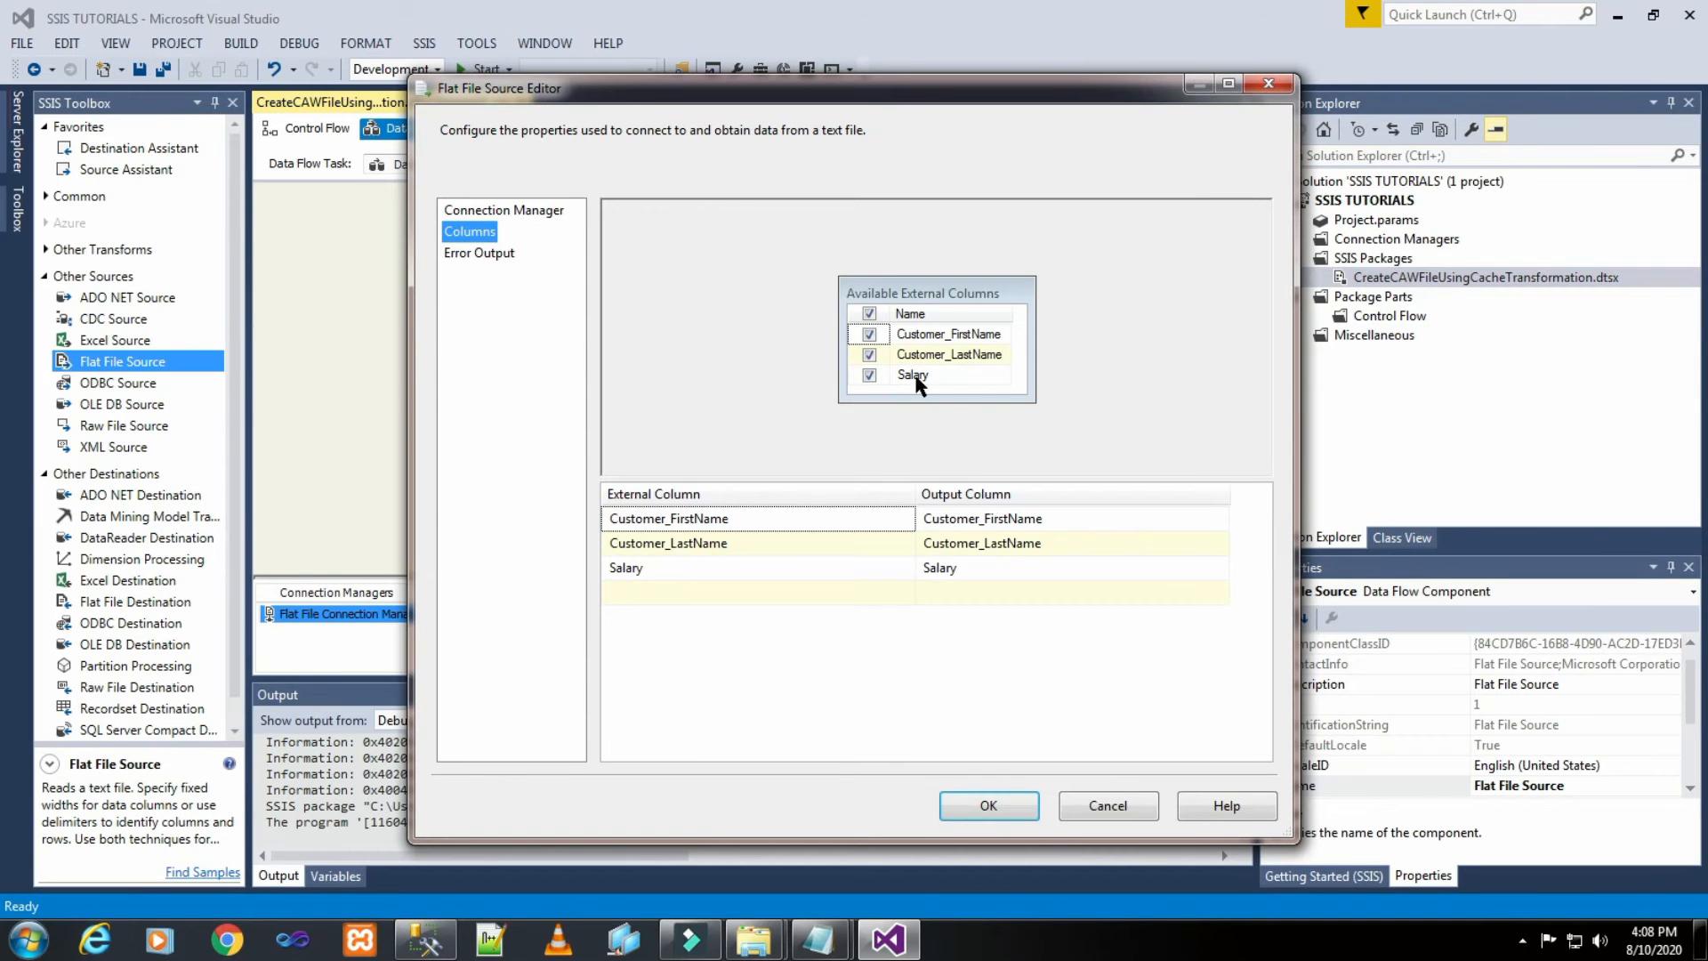
Compare the source's columns with the header row of the CatchFile text file in Notepad and return to the source editor.
mouse_move(818, 940)
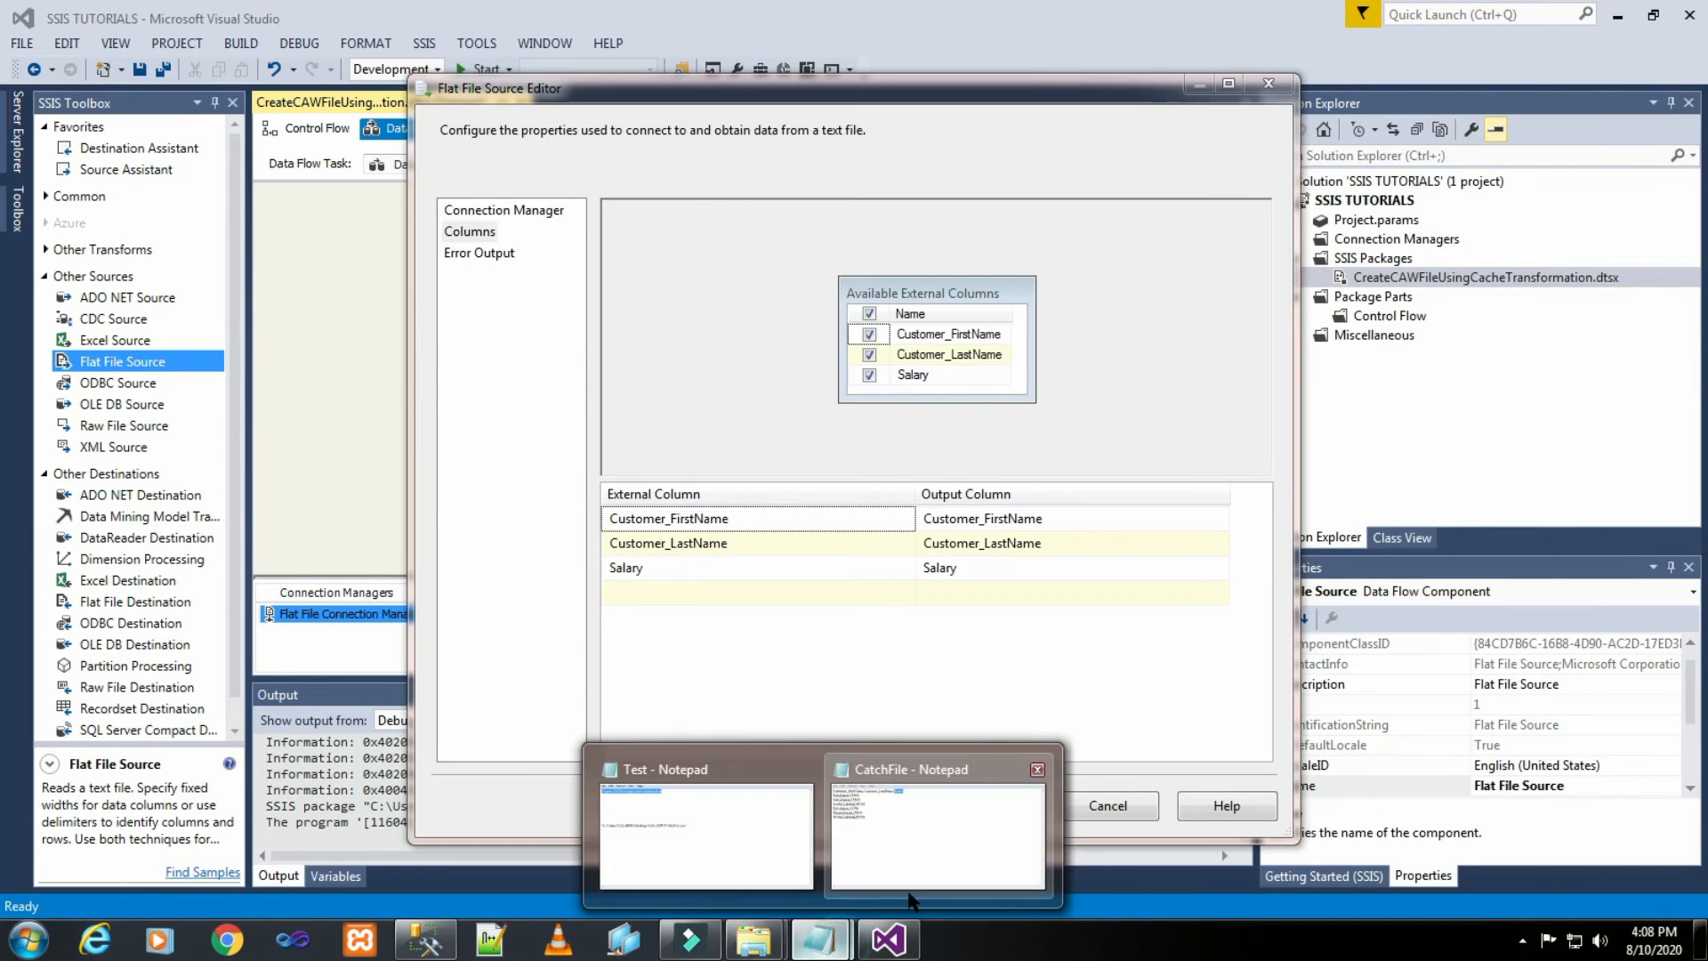
click(938, 827)
drag(589, 398, 613, 397)
click(707, 397)
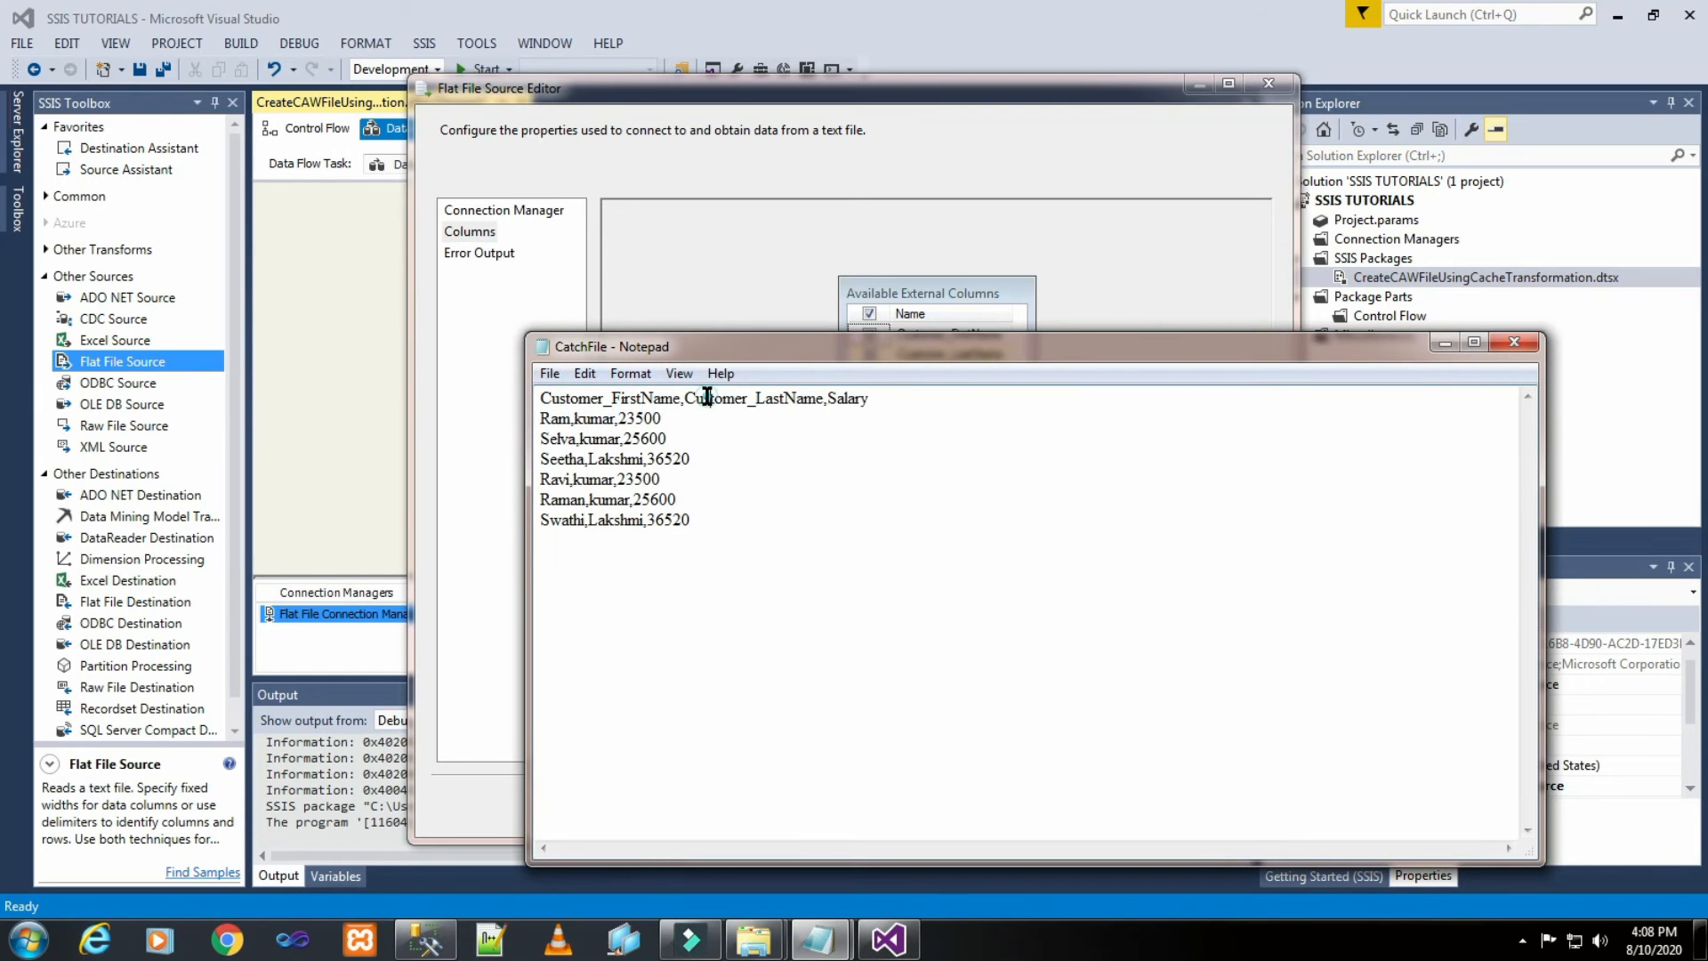
click(839, 402)
click(1446, 343)
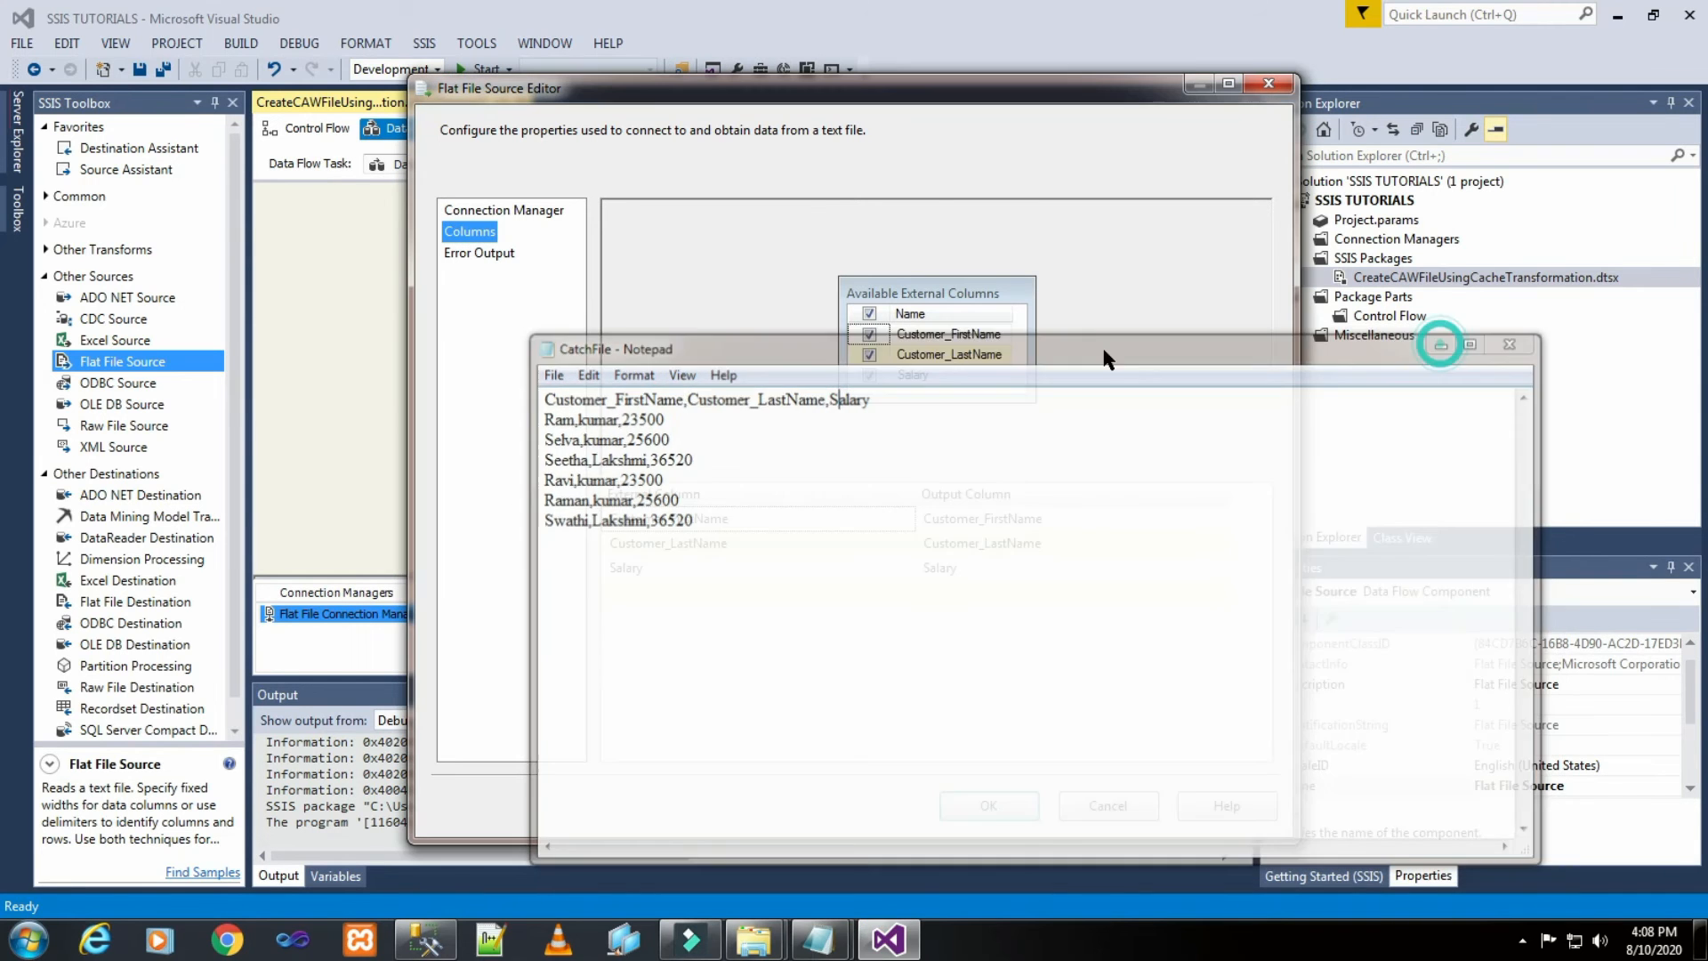
Review the Flat File Source's error output settings and accept the source configuration.
click(485, 252)
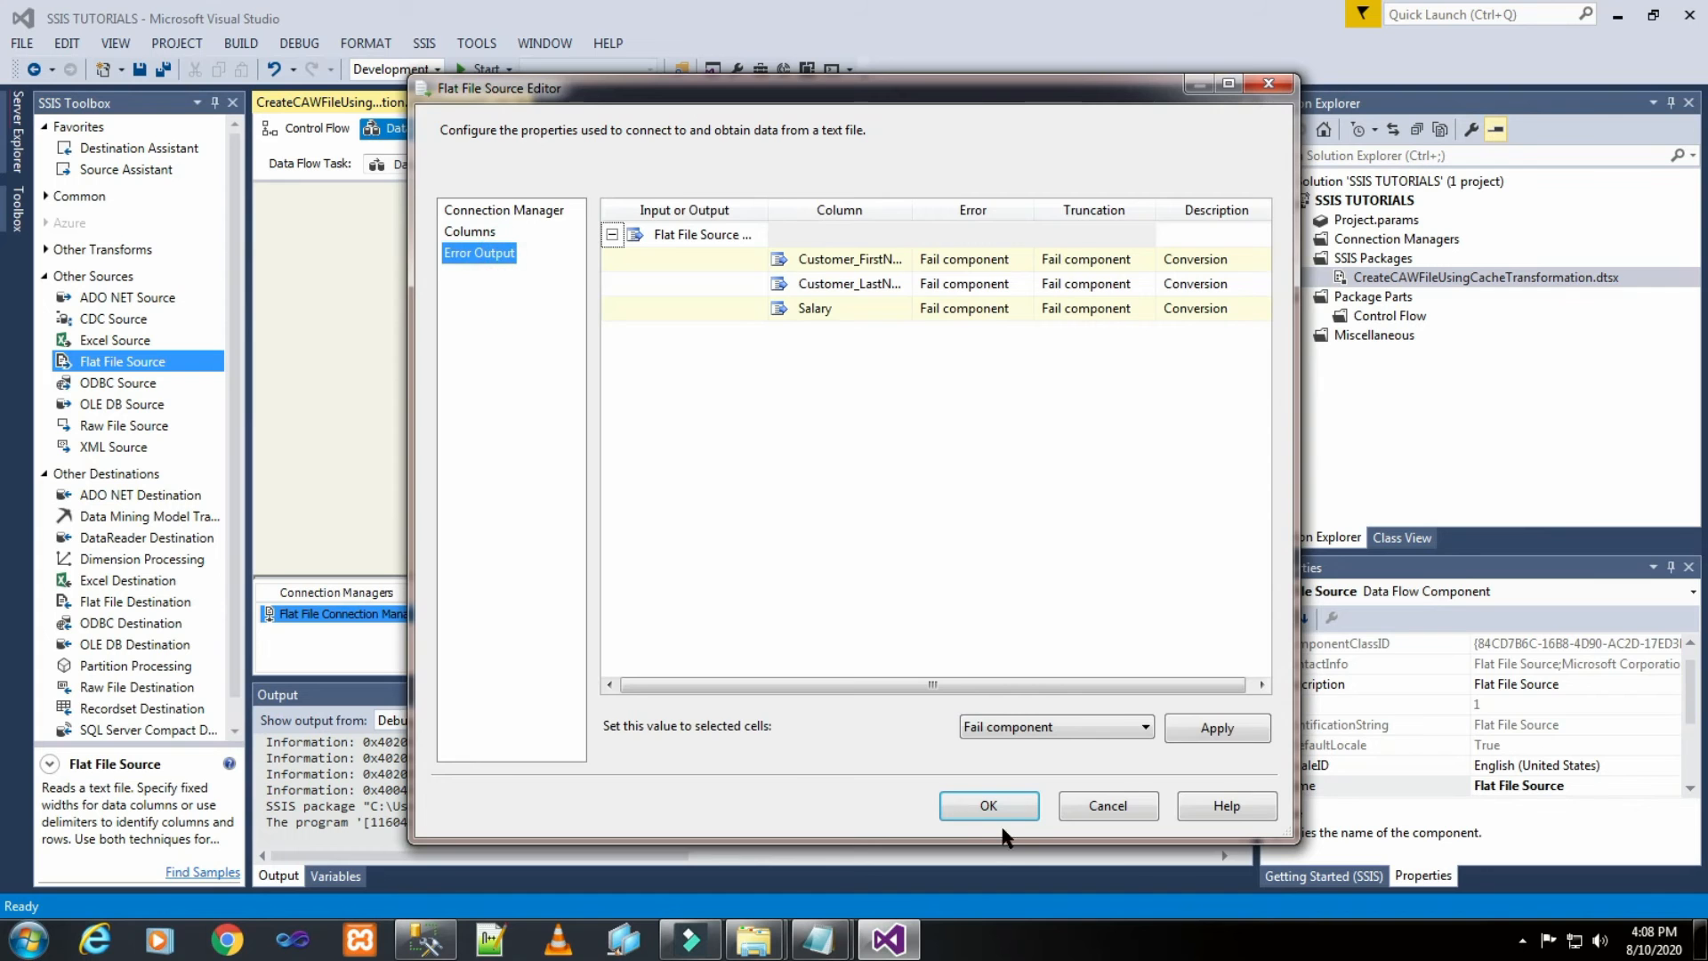
click(989, 805)
click(921, 354)
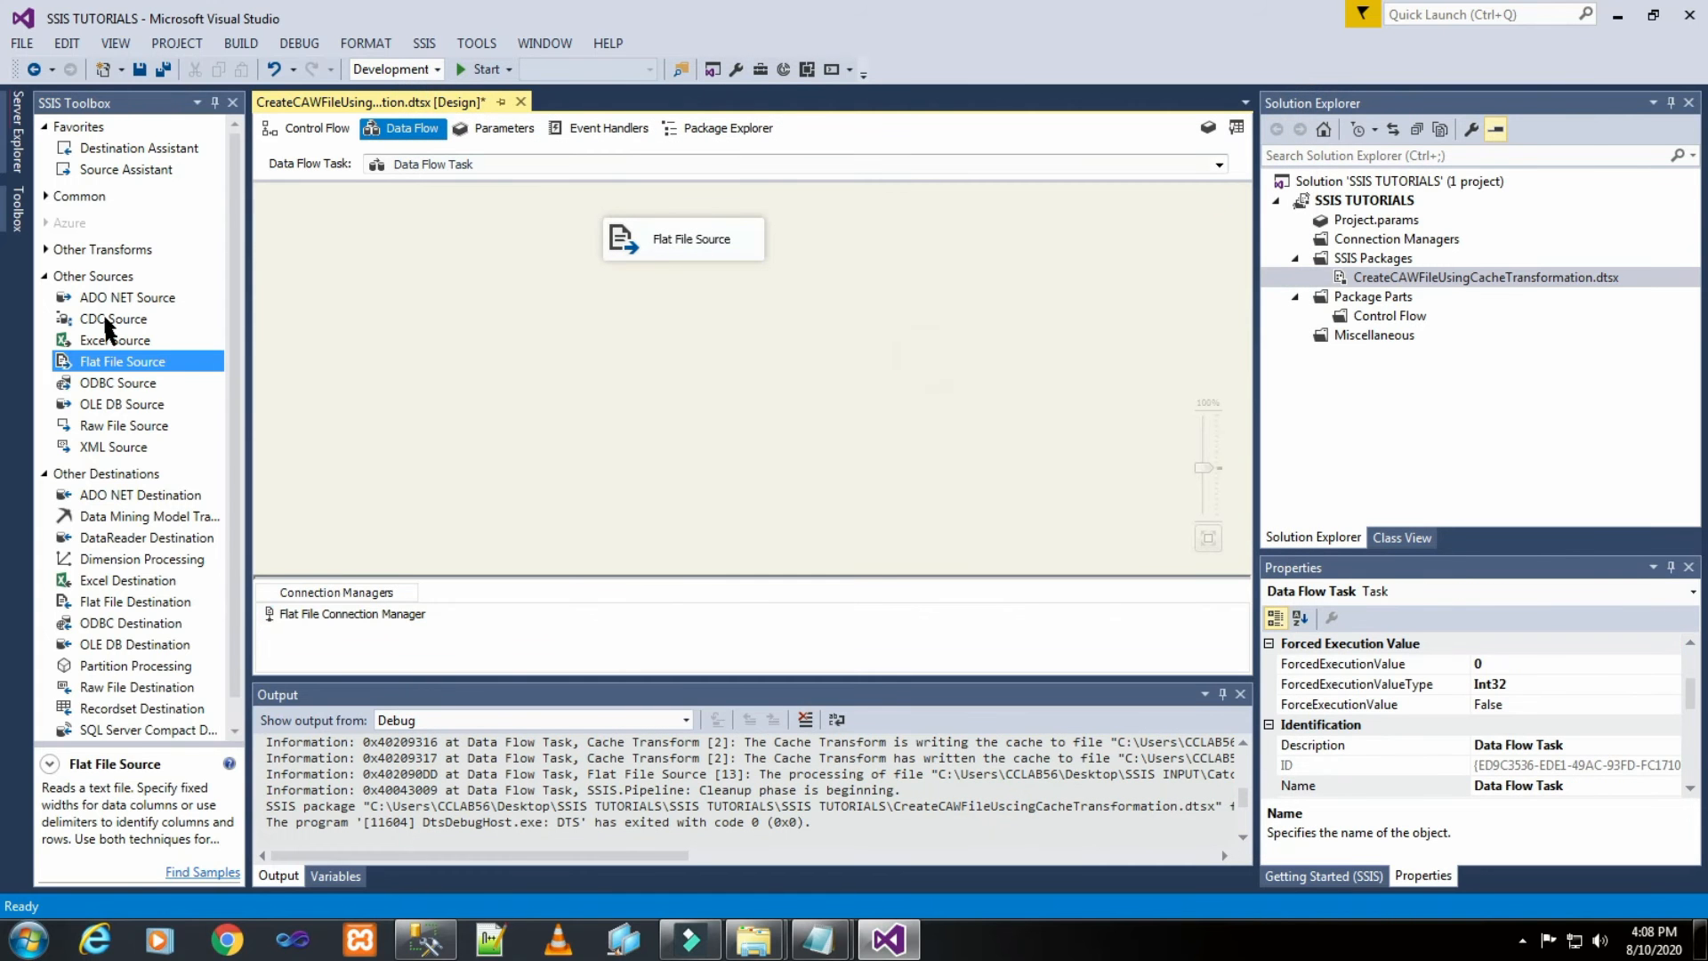
Add a Cache Transform below the Flat File Source in the data flow and connect the source's output to it.
click(44, 276)
click(44, 249)
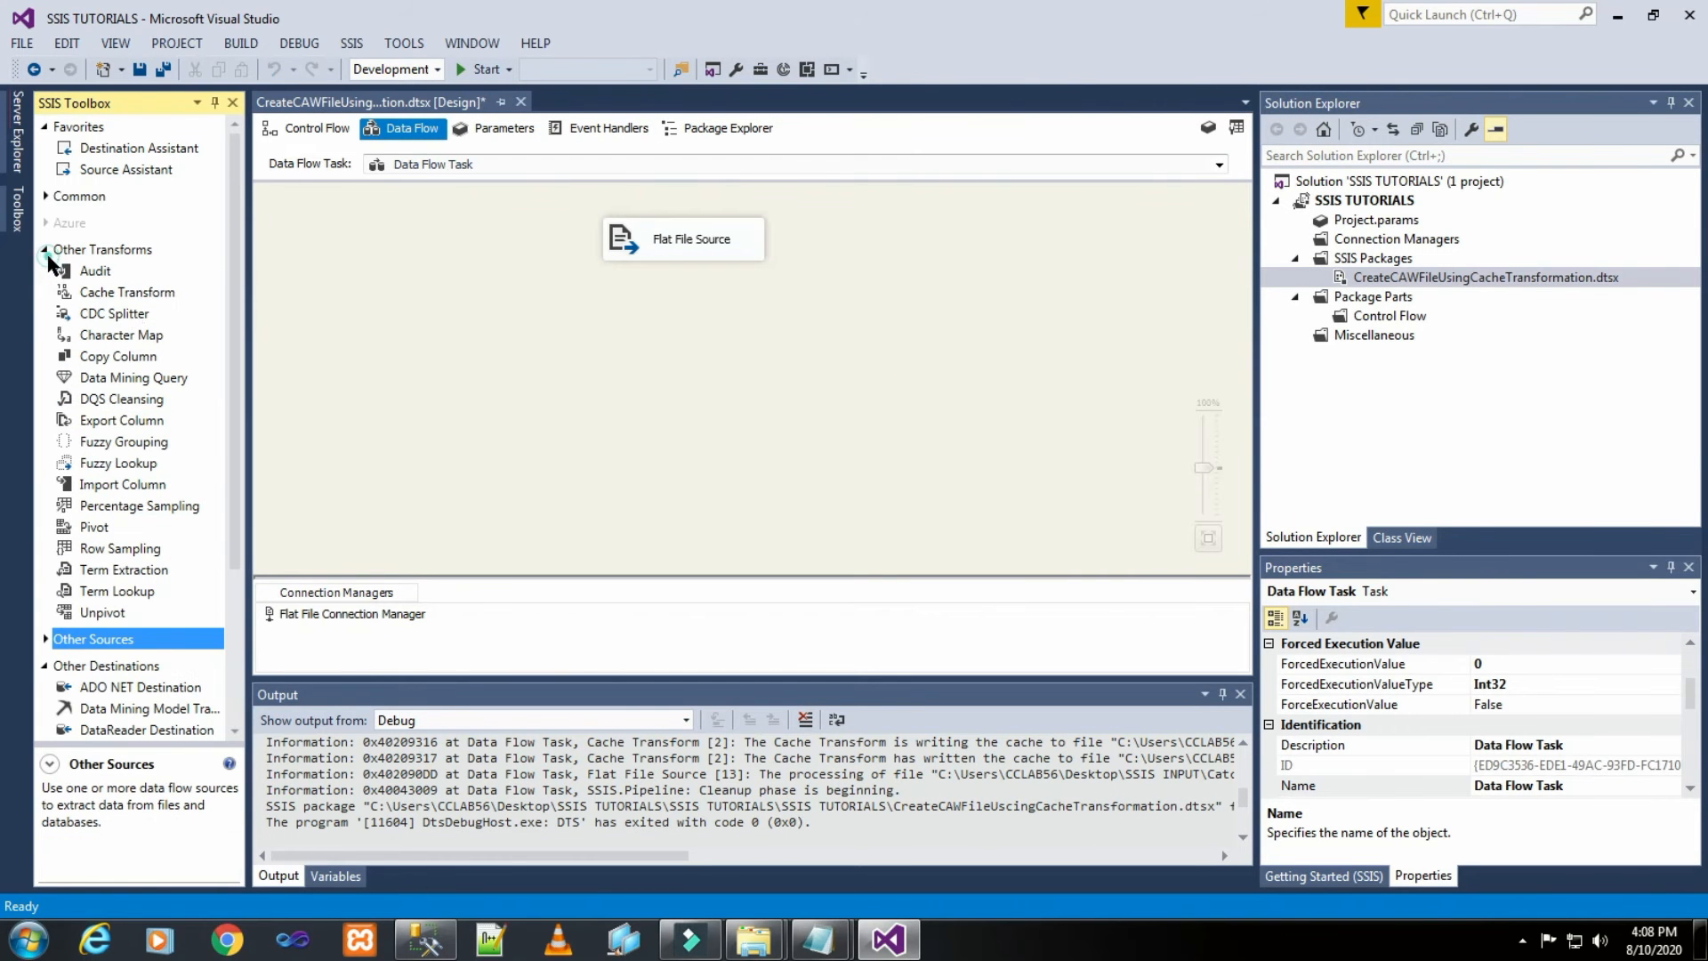
drag(125, 296, 700, 329)
click(831, 267)
click(671, 237)
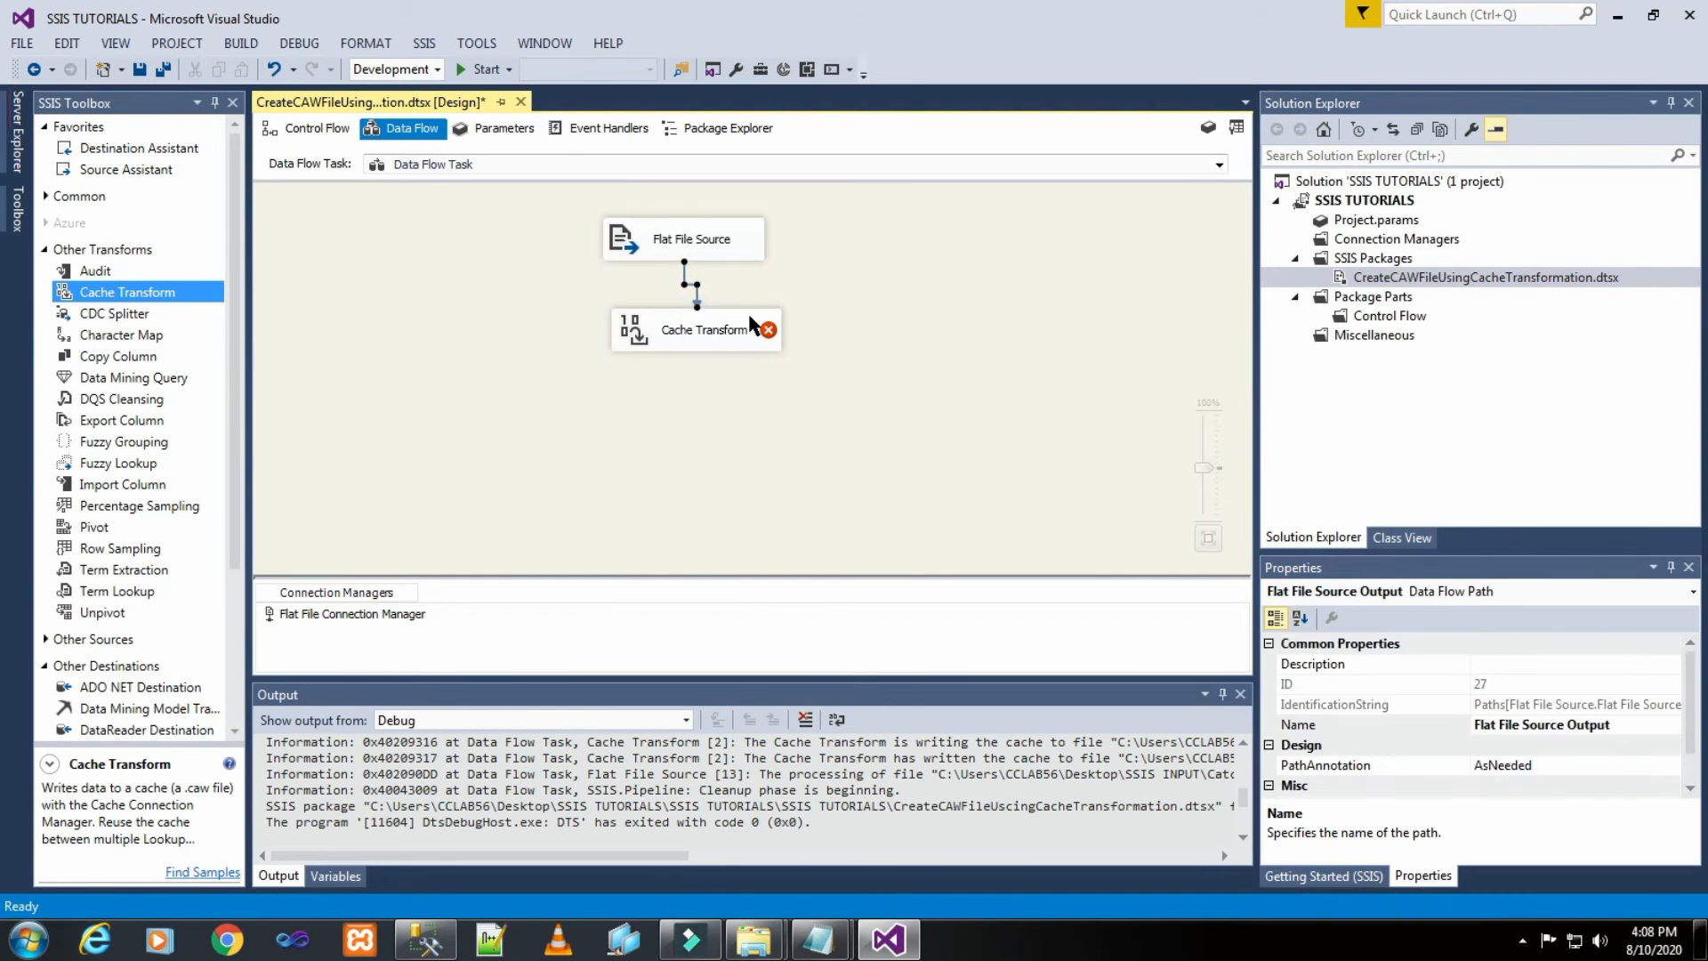
click(839, 294)
Create a new cache connection manager for the Cache Transform and enable its file cache.
double_click(730, 334)
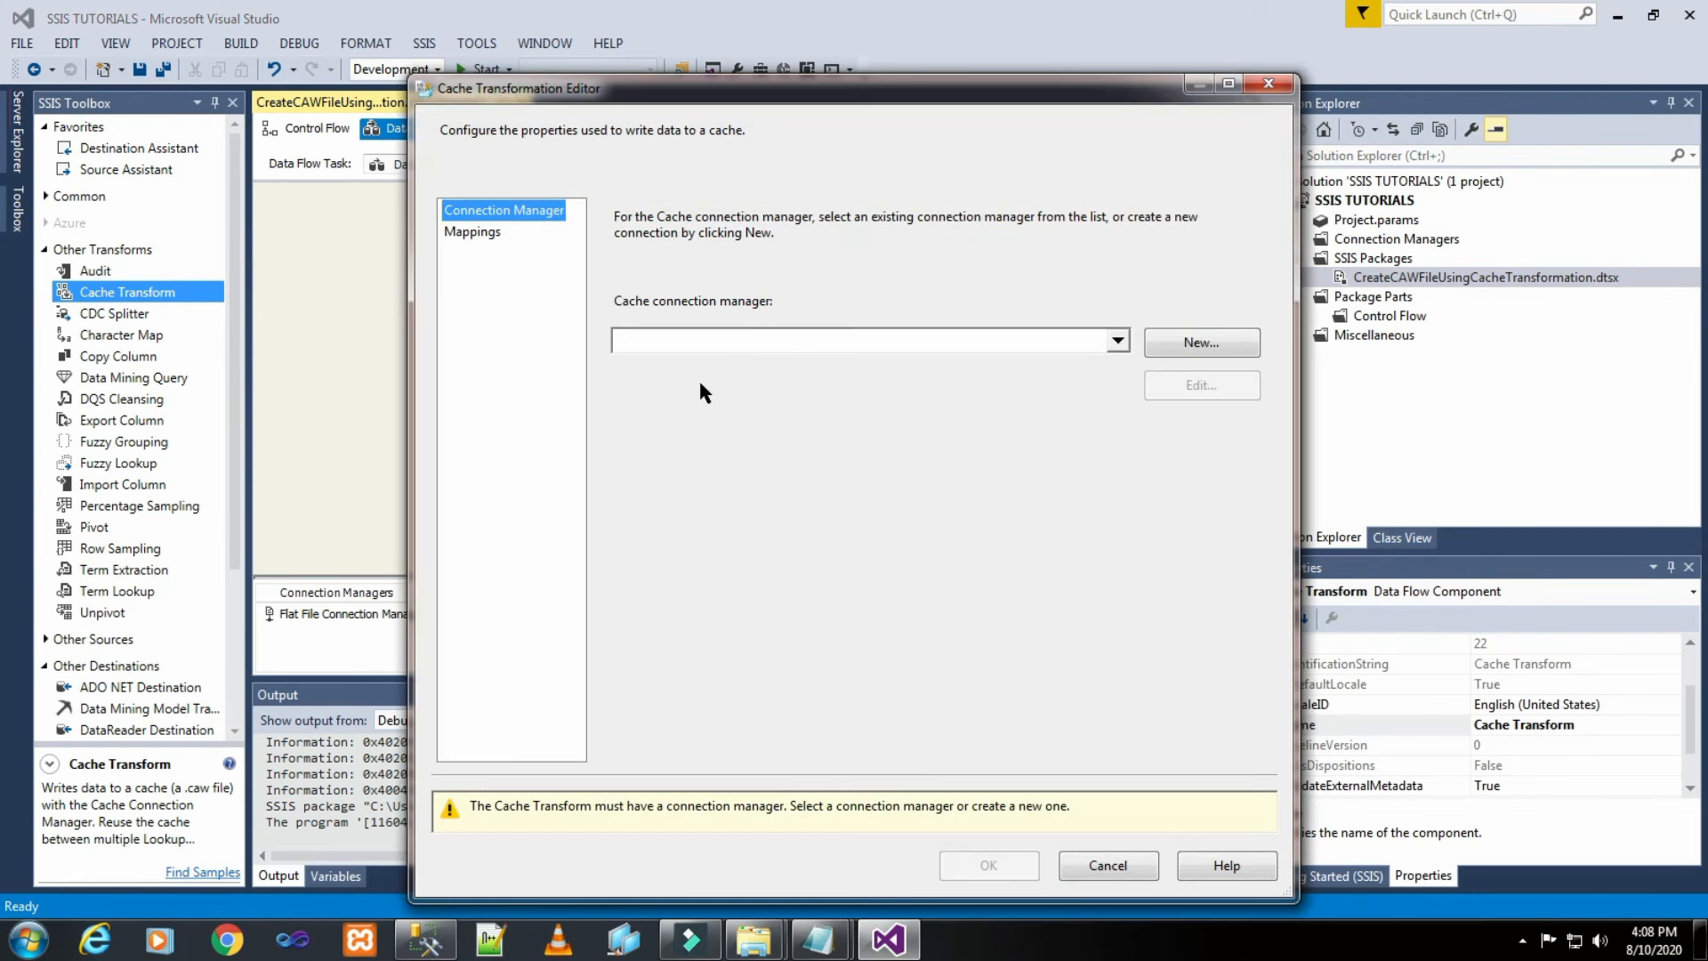
click(1200, 345)
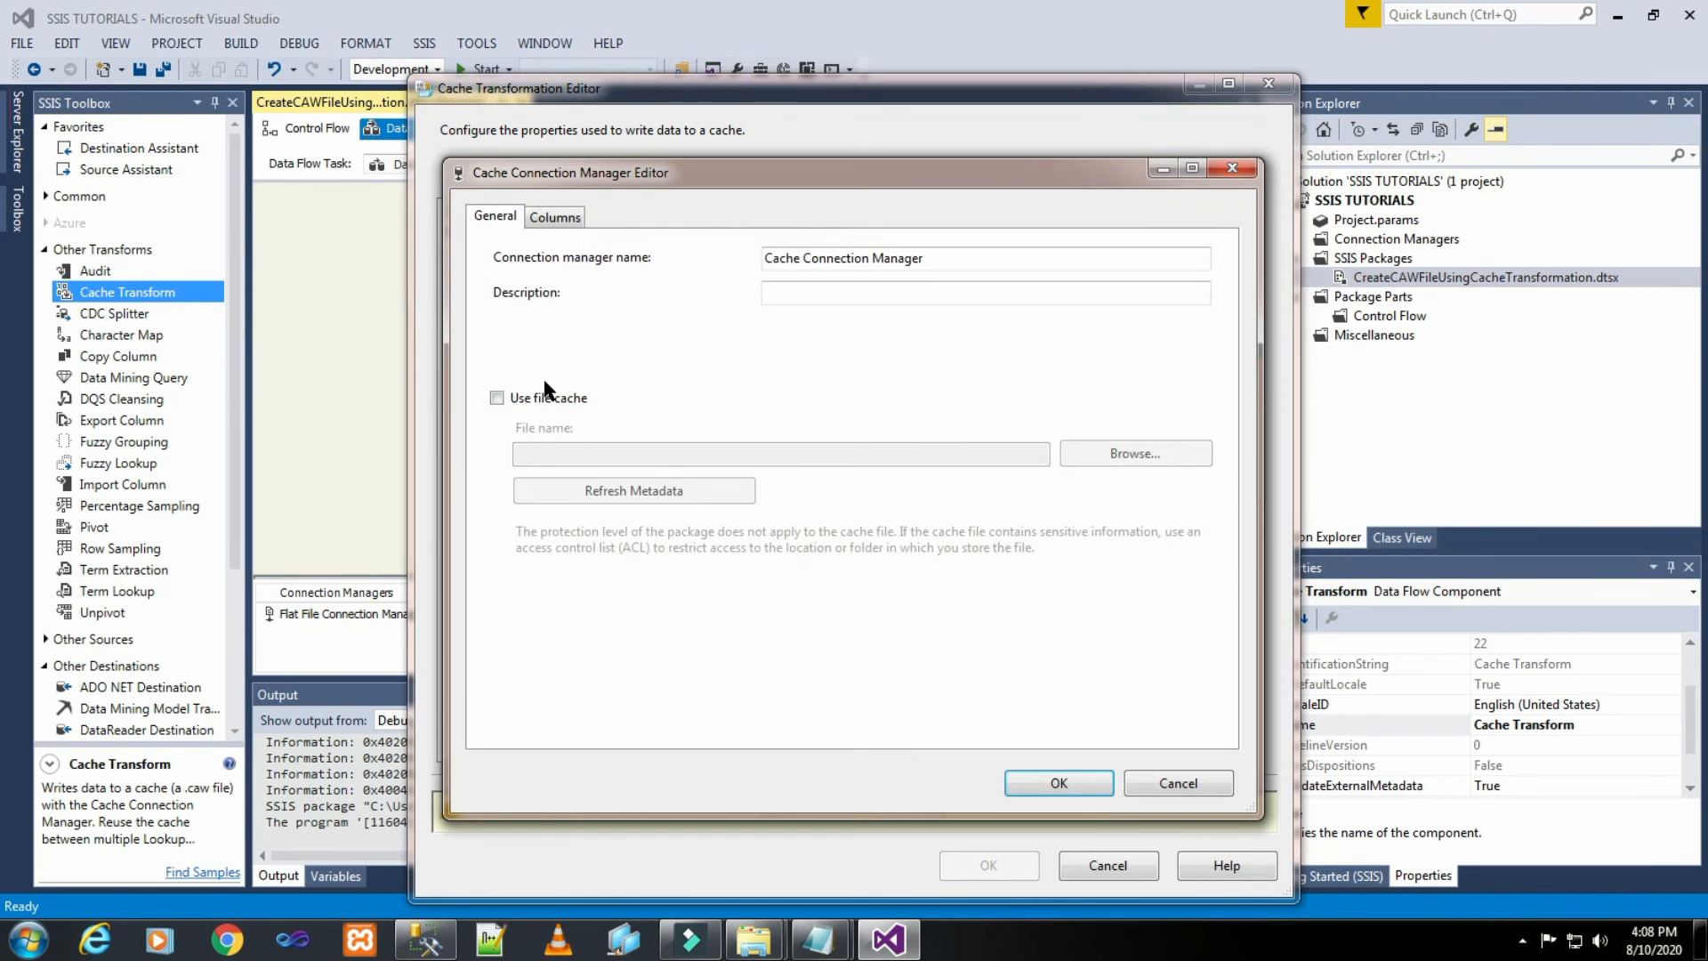
click(545, 401)
Set the cache file to CatchTextFile in the Desktop's SSIS OUTPUT folder, using the Cache Files (*.caw) type.
click(1177, 449)
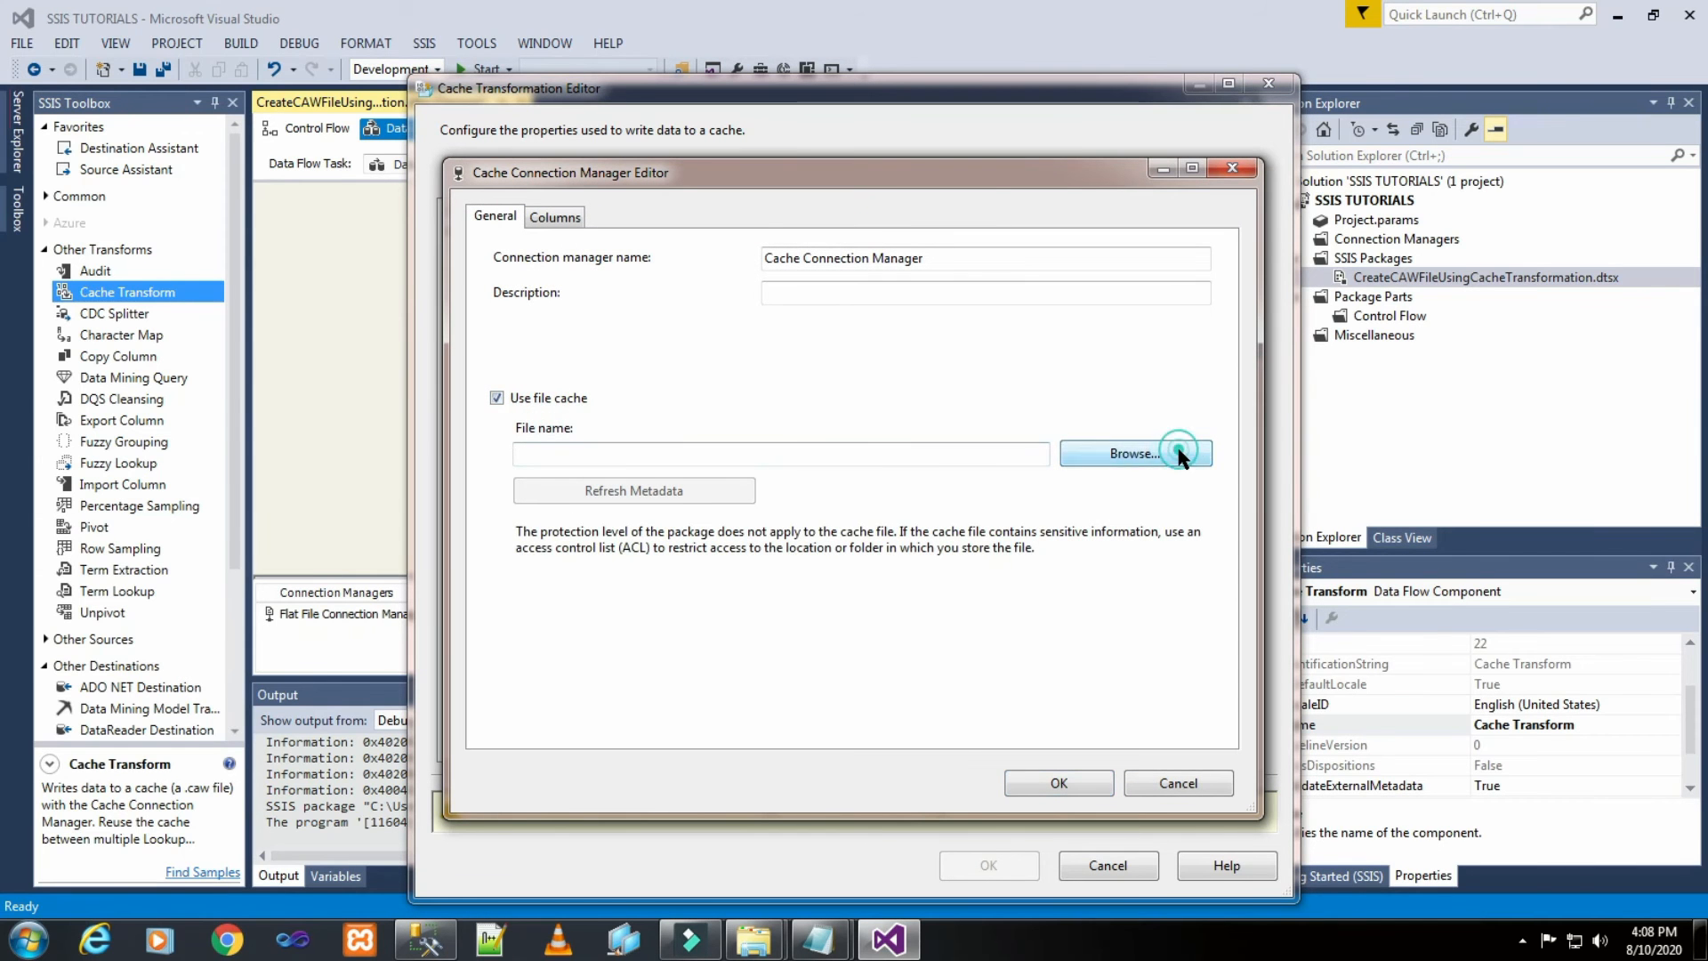
click(818, 239)
drag(725, 238, 846, 238)
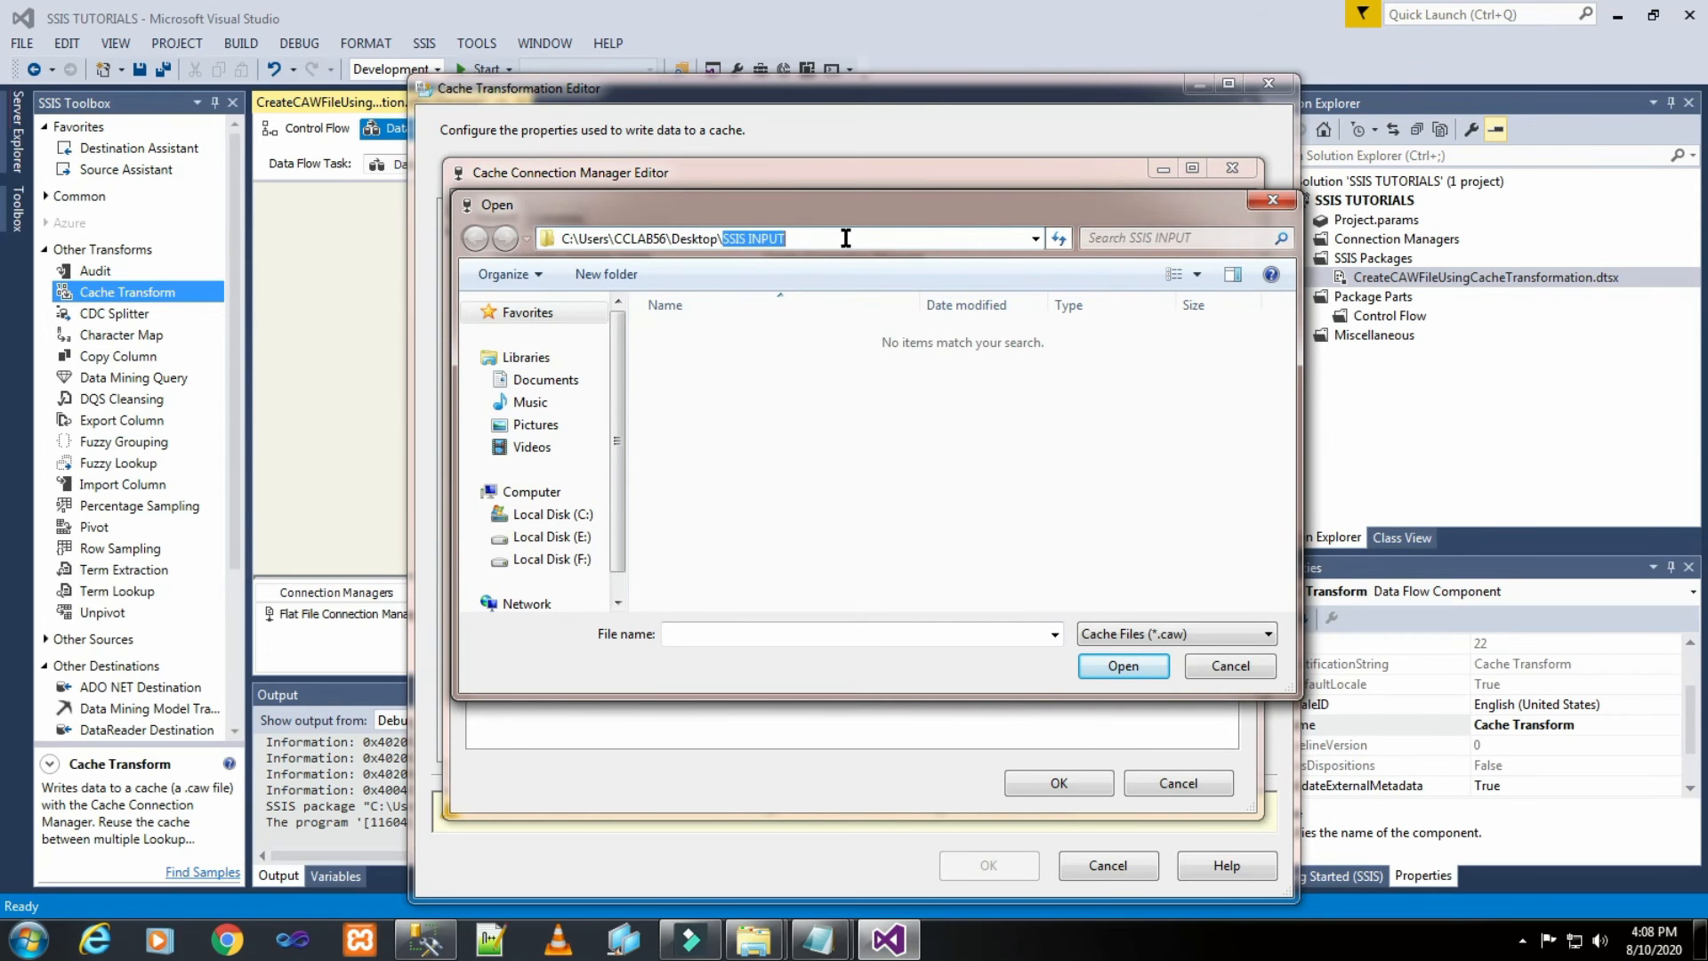
key(BackSpace)
key(Return)
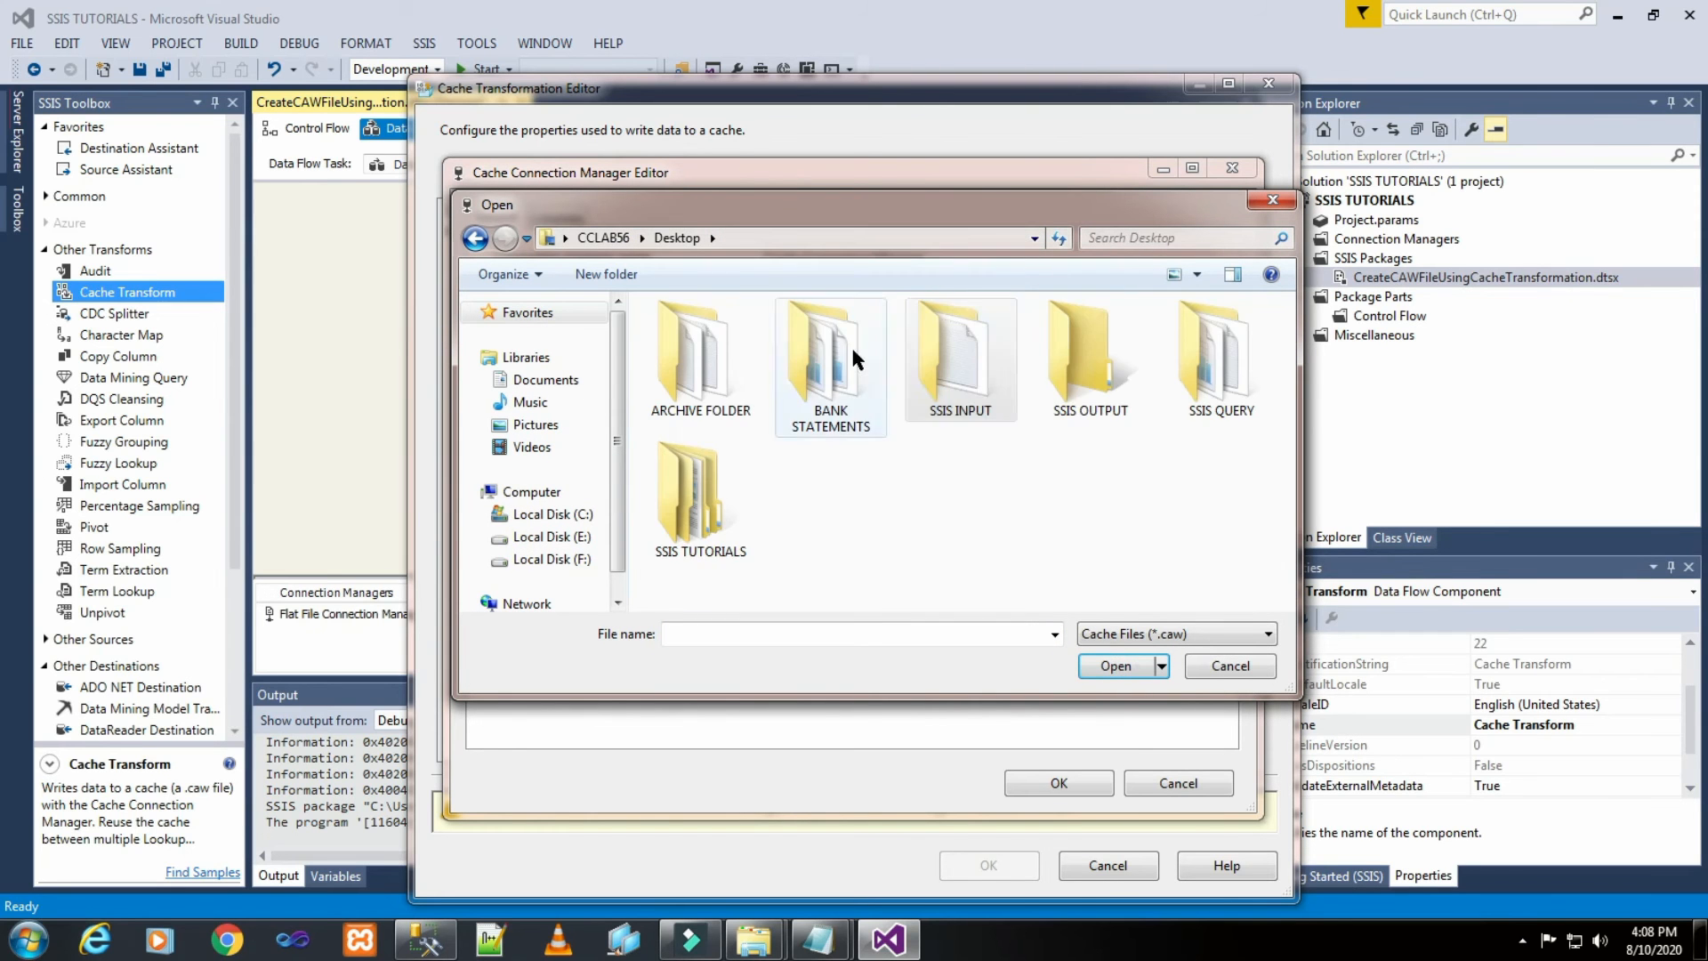
double_click(1078, 366)
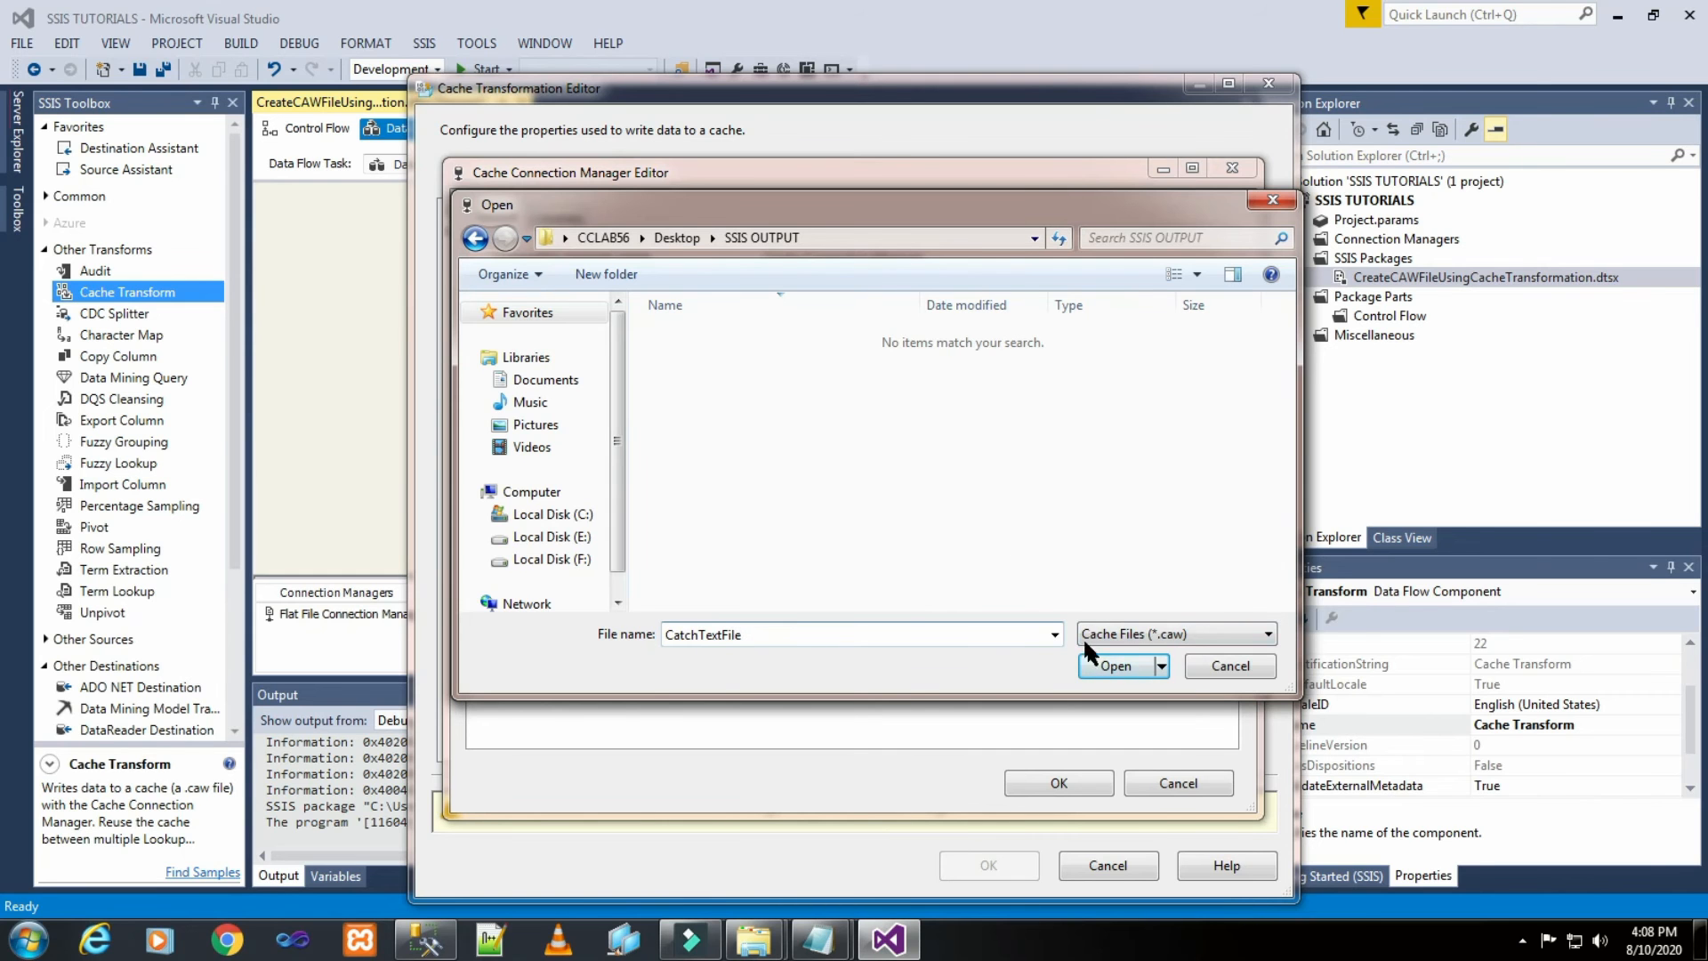
click(1130, 665)
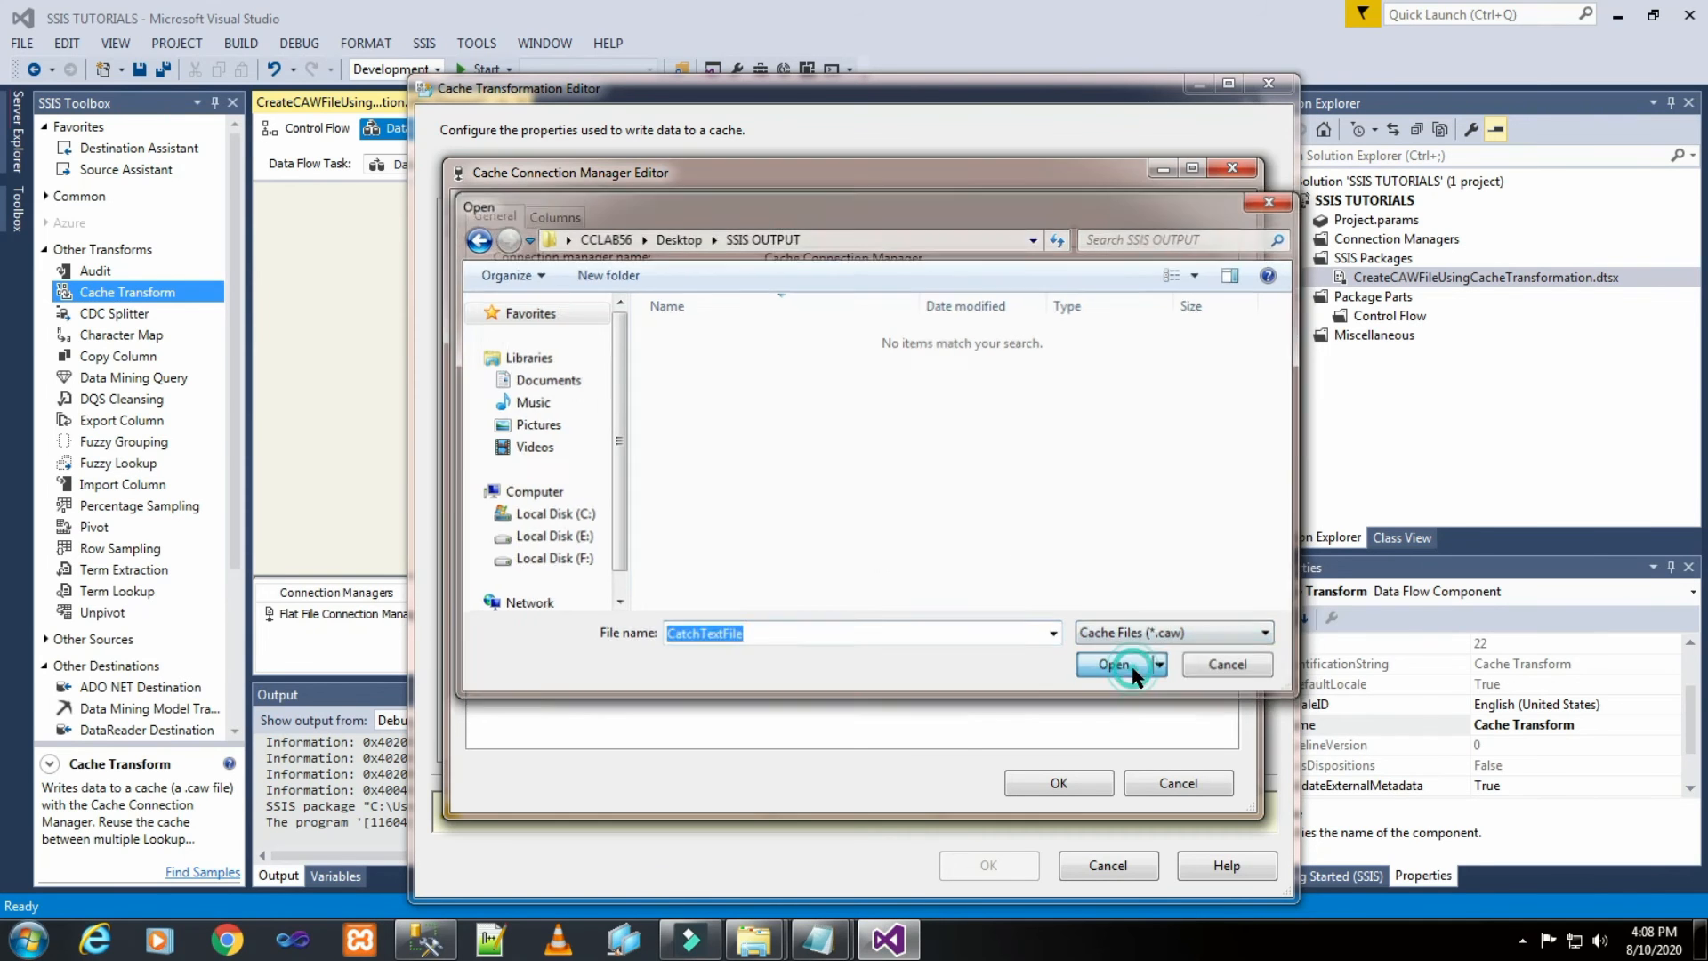
Set the cache columns' index positions to 1 for Customer_FirstName and 2 for Customer_LastName.
click(553, 217)
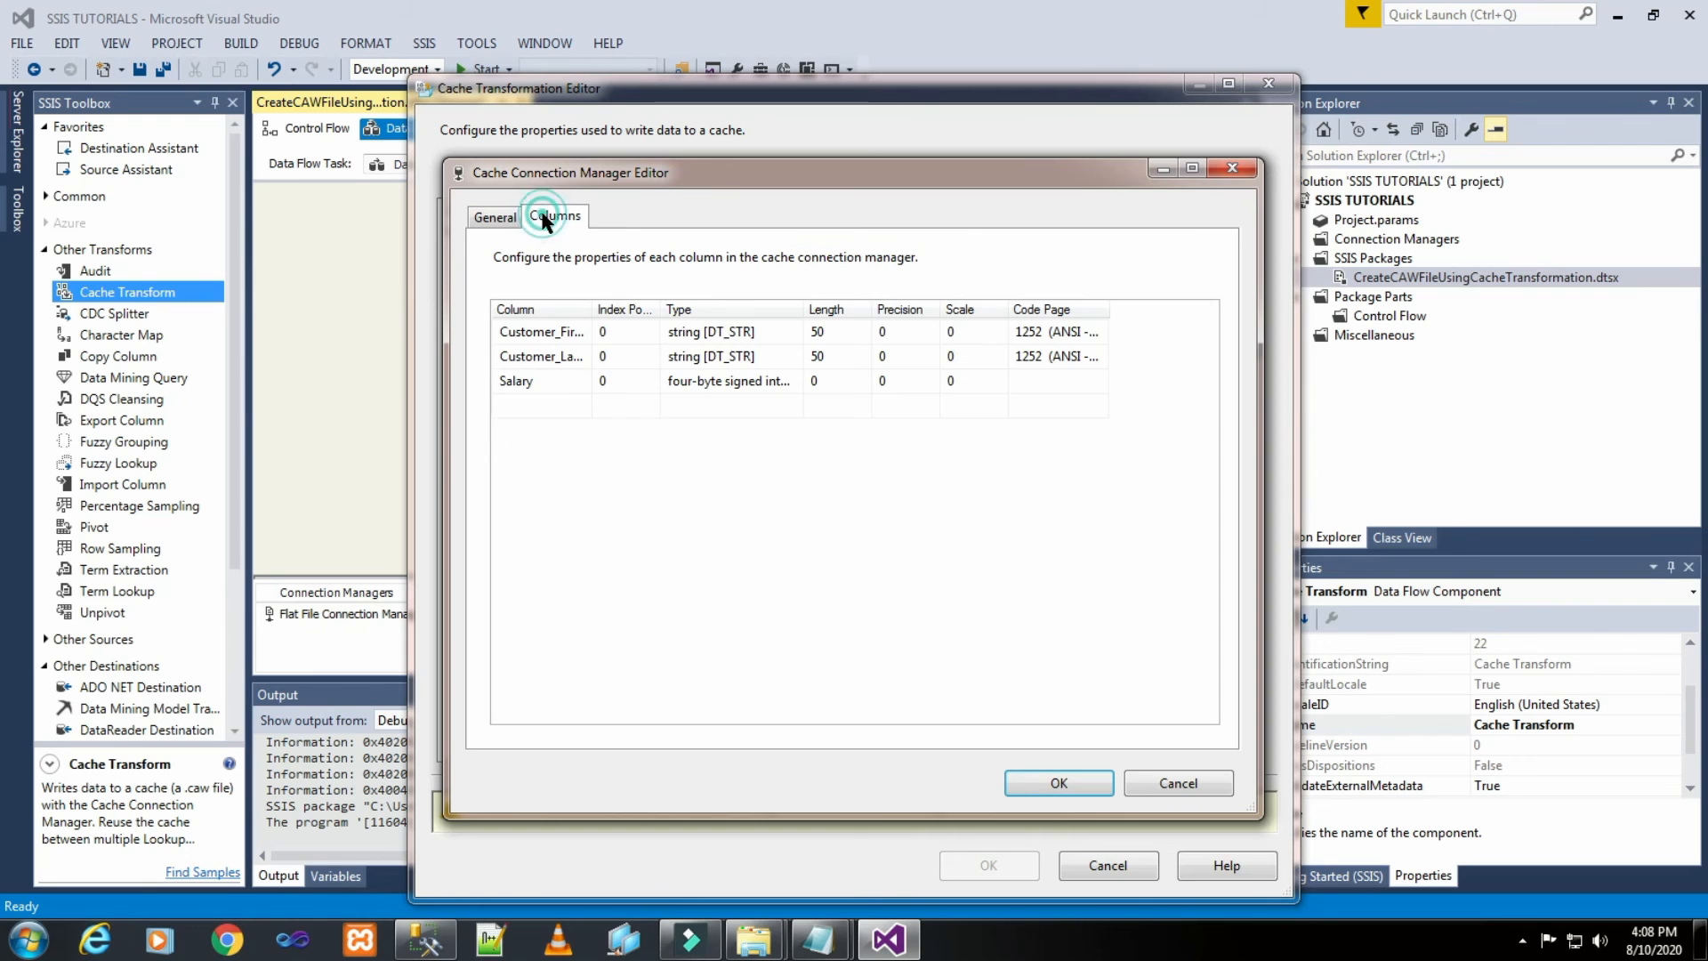
double_click(595, 307)
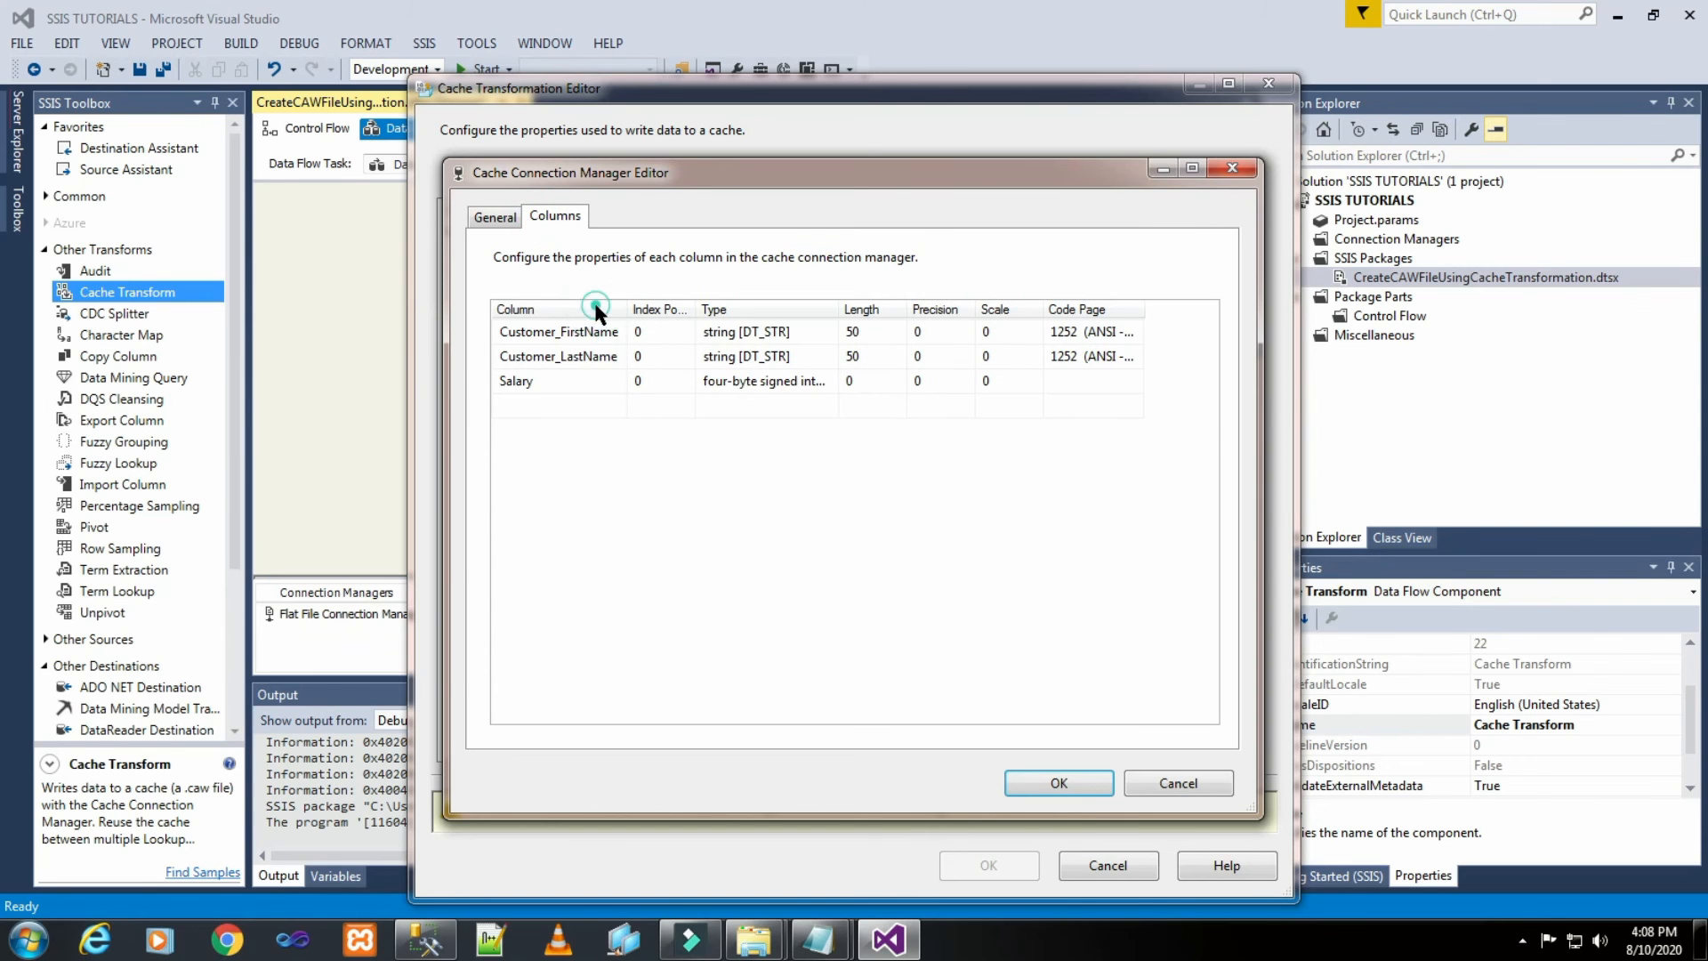
double_click(696, 303)
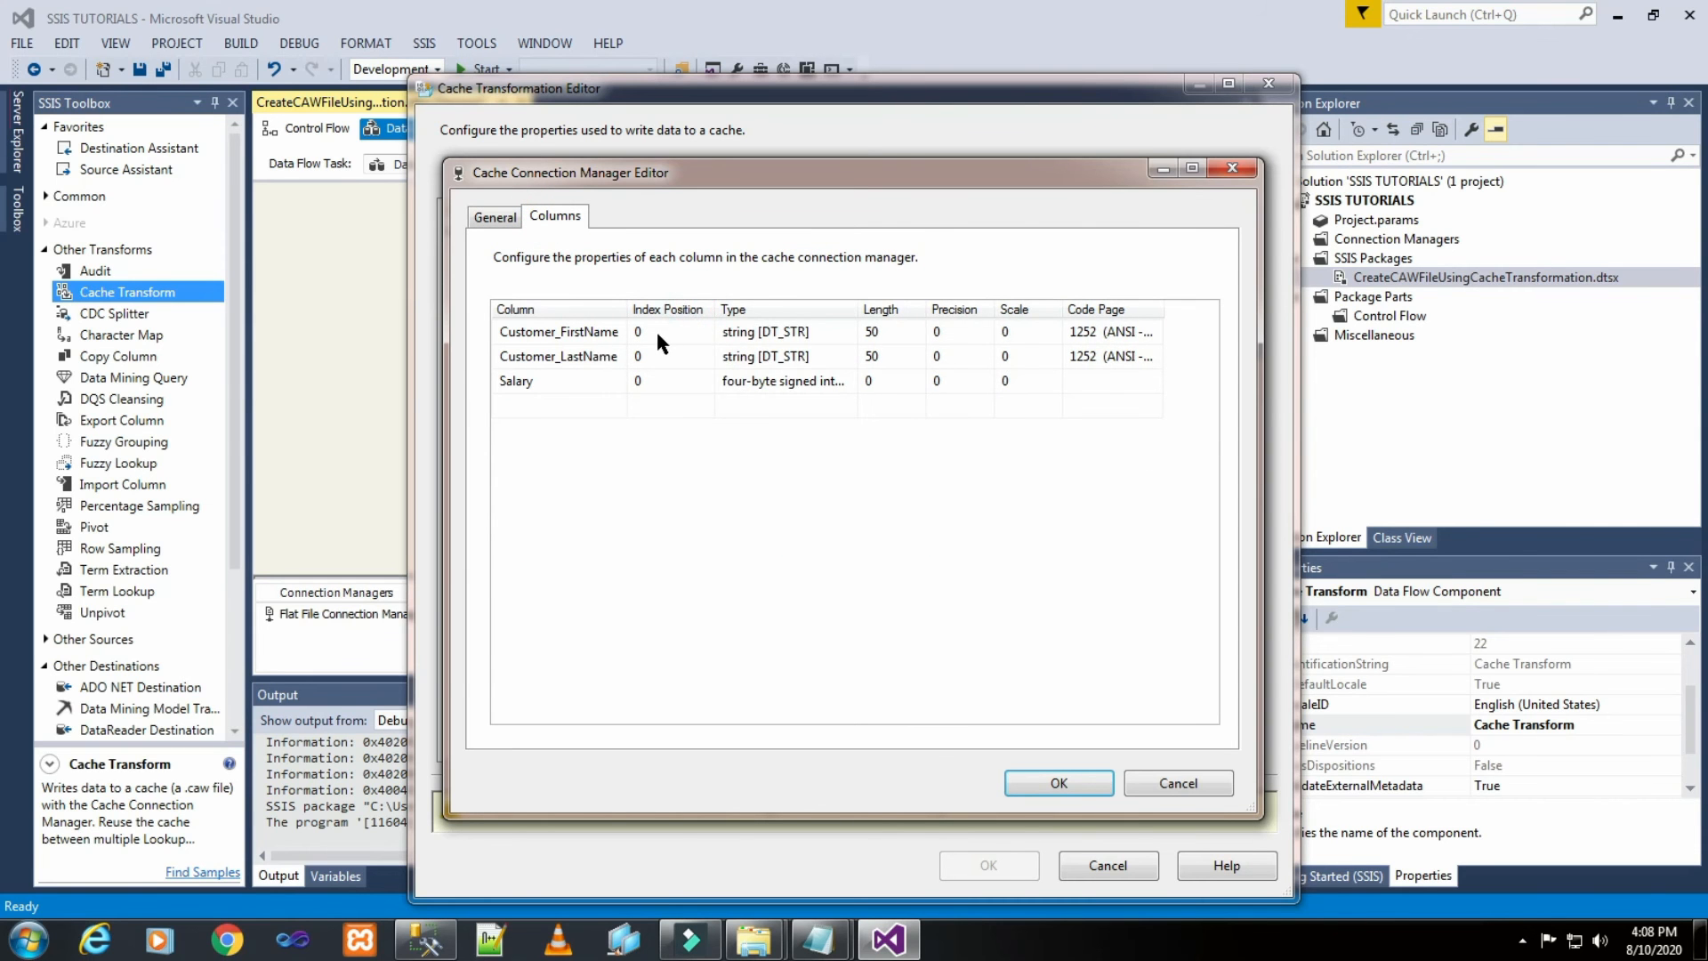
click(699, 329)
click(705, 327)
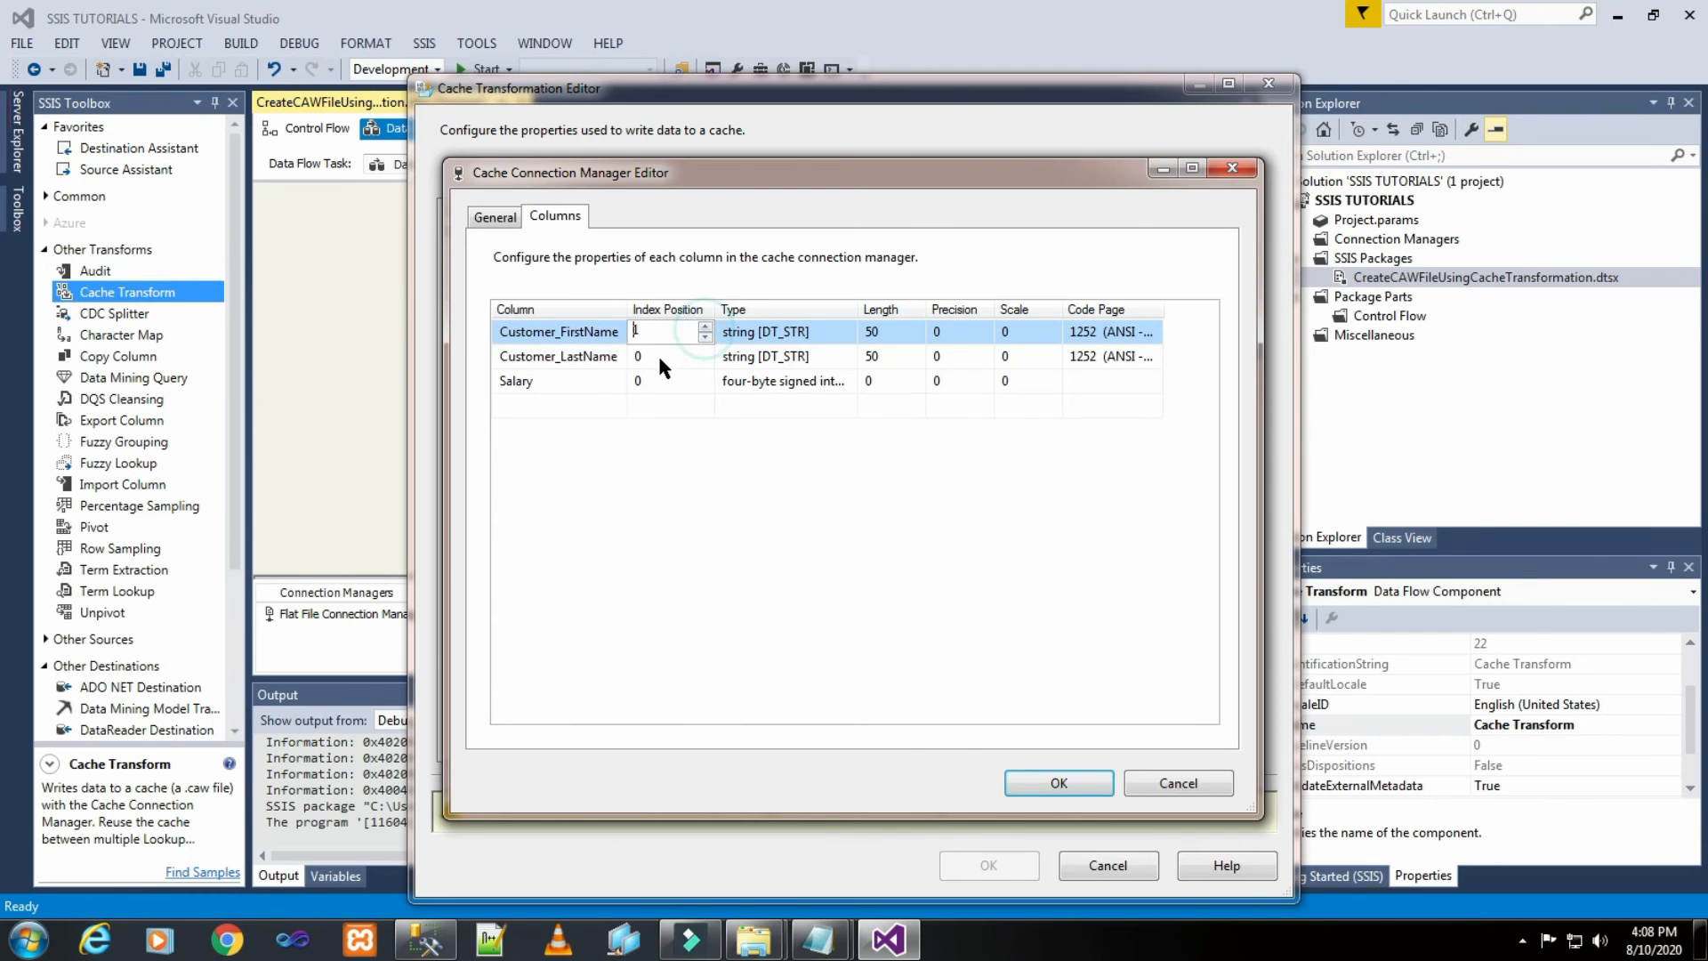
click(687, 356)
click(705, 351)
click(705, 351)
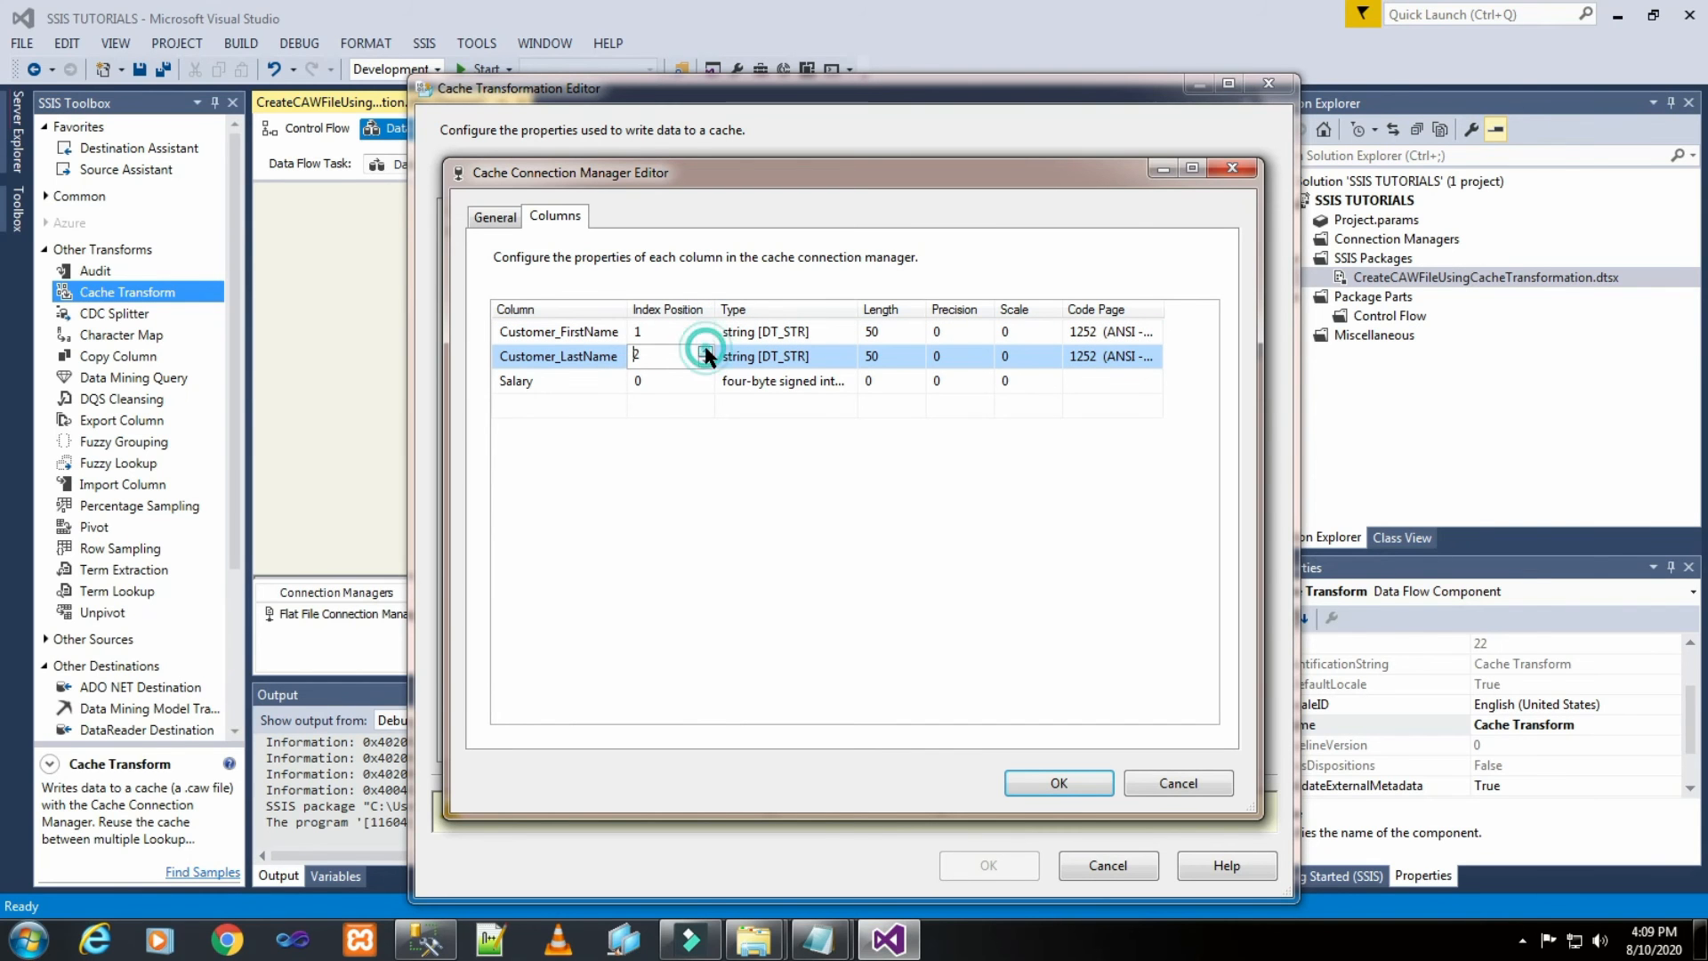
click(801, 604)
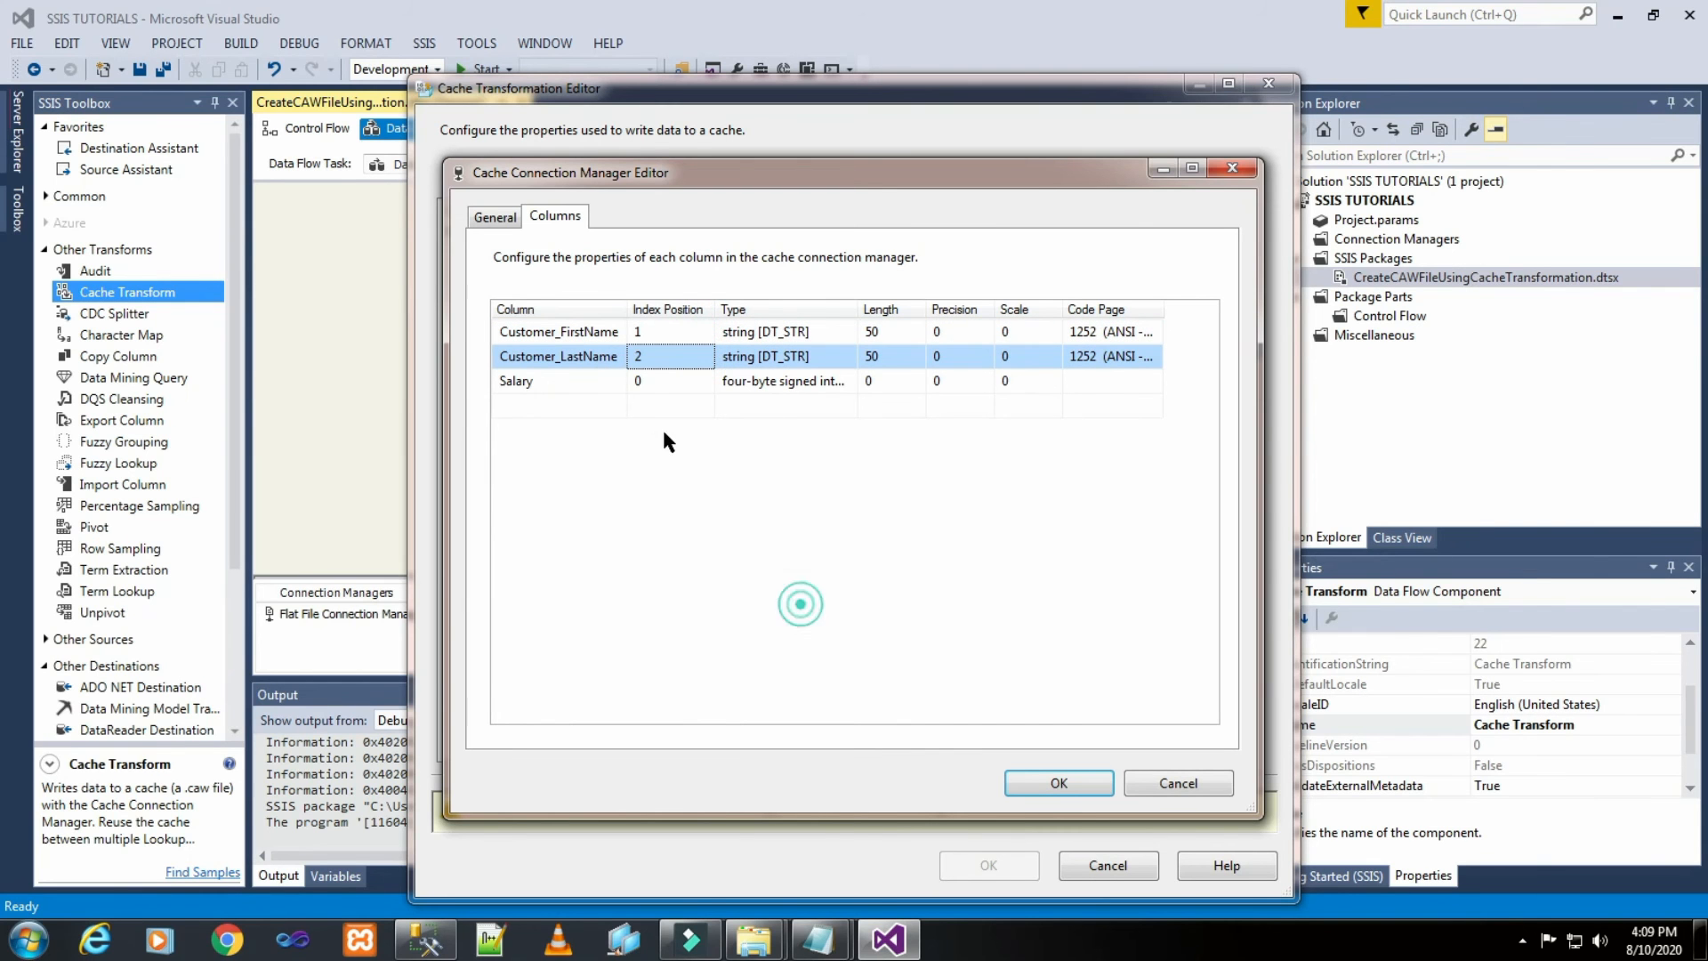
Accept the cache connection manager and the Cache Transform's column mappings, and save the package.
click(1086, 783)
click(479, 232)
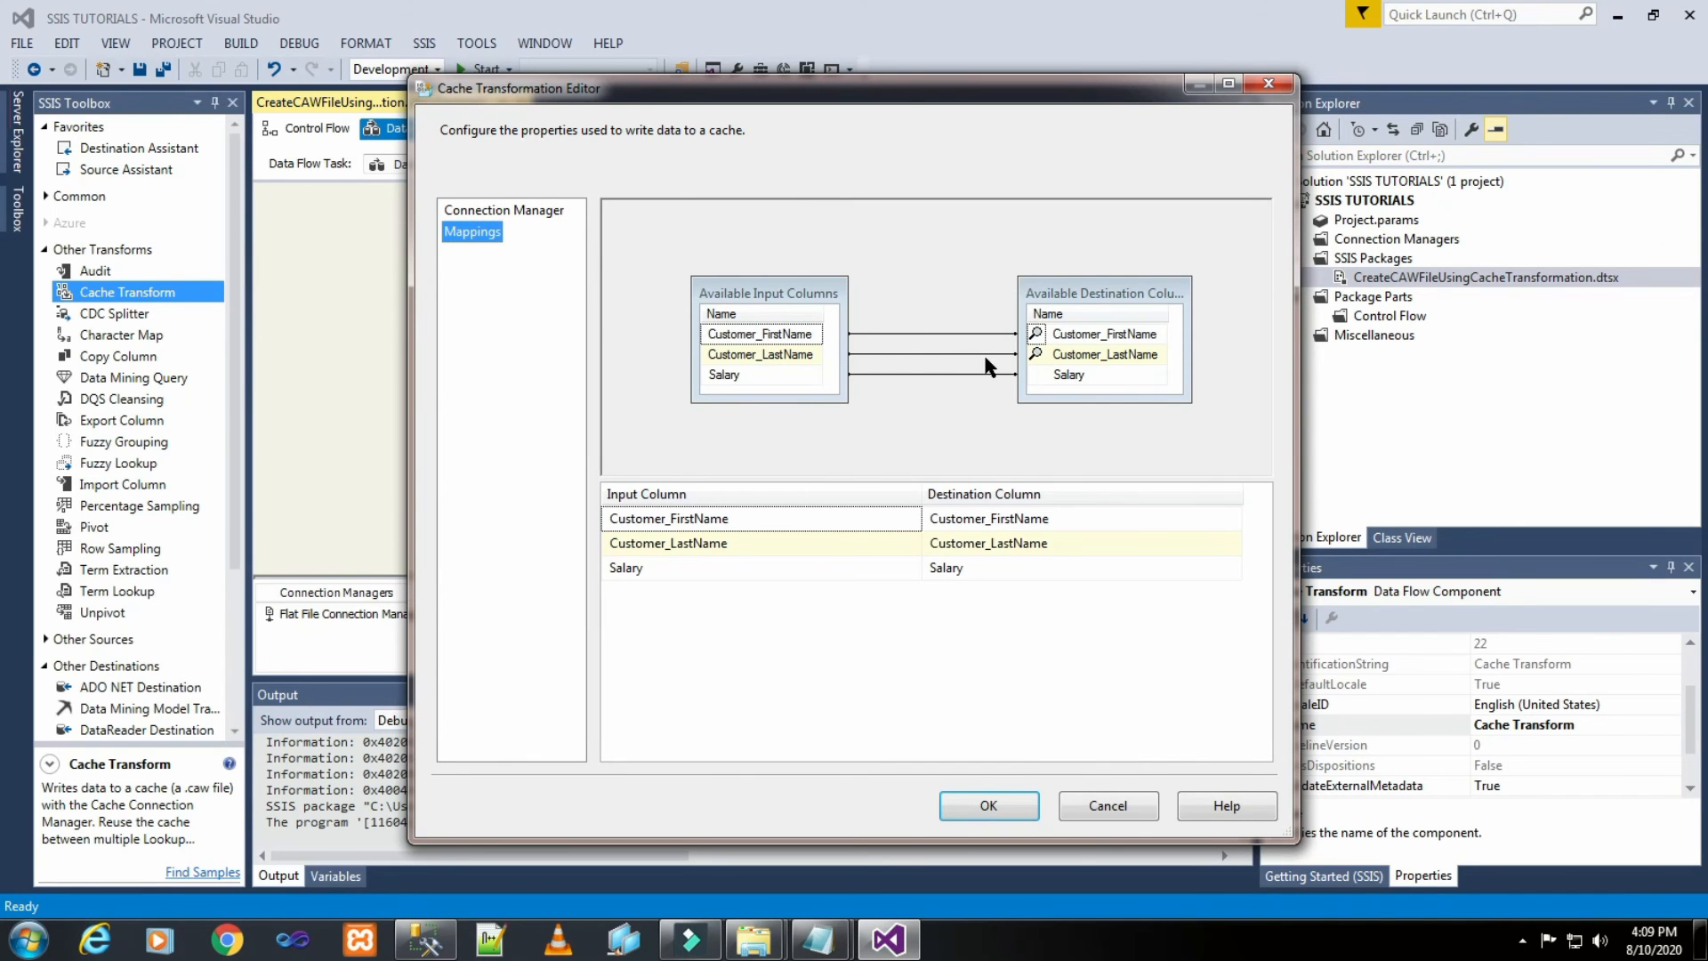
click(988, 806)
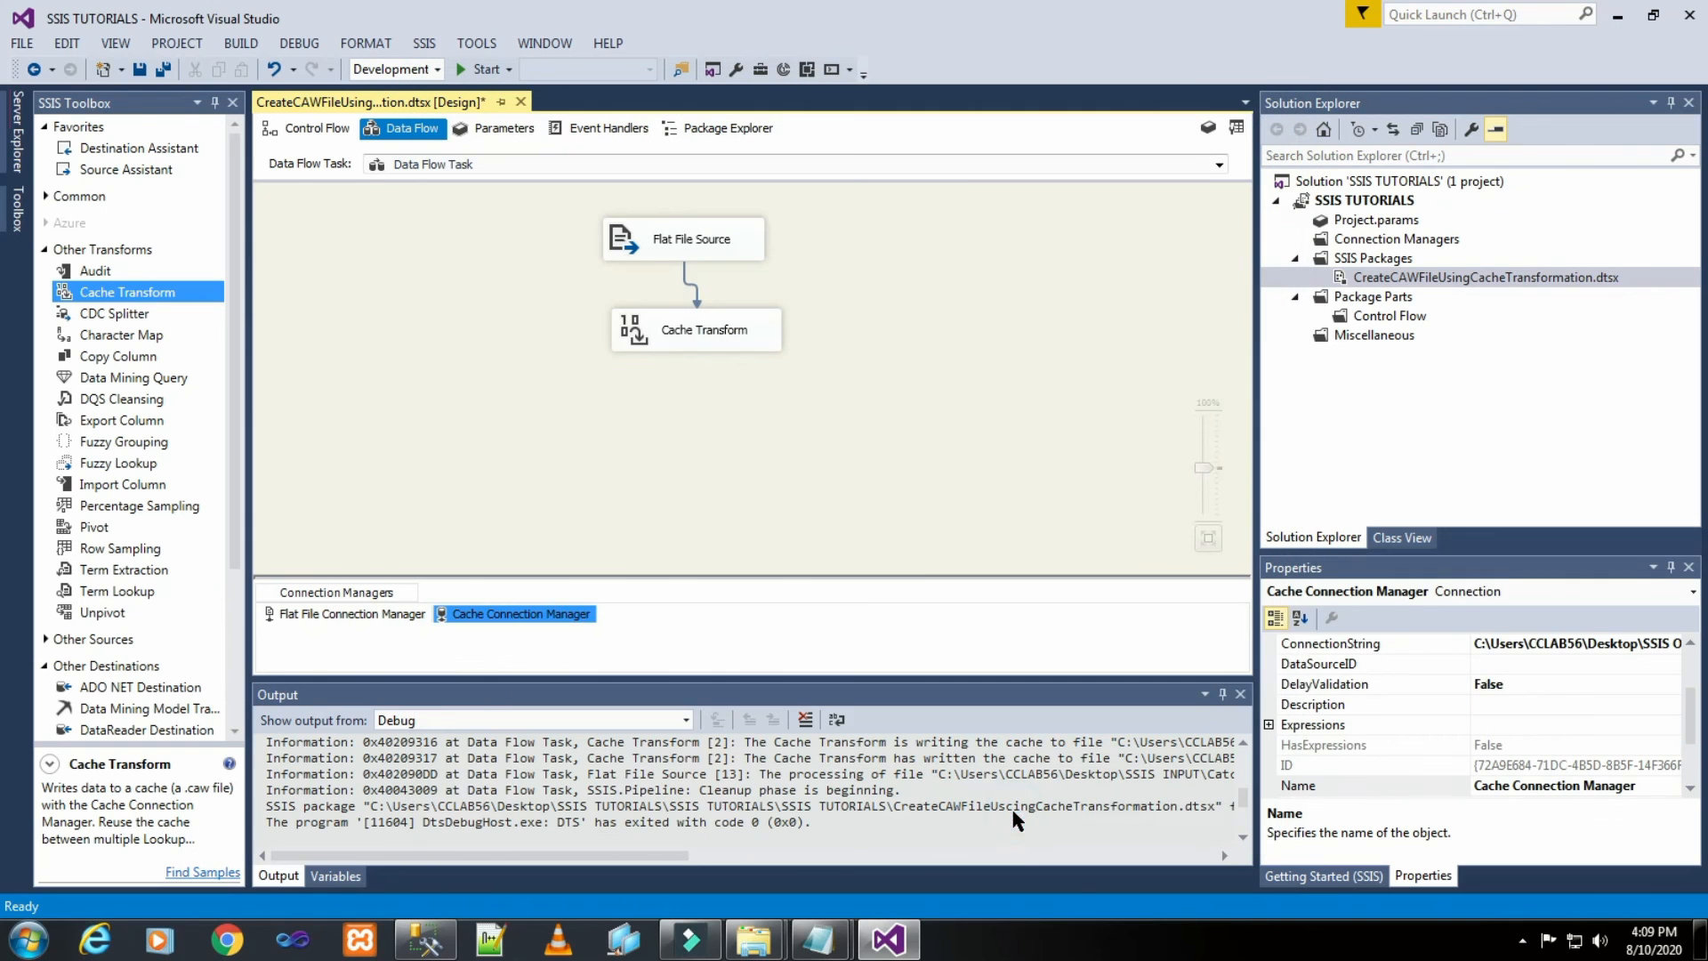
click(915, 467)
click(139, 68)
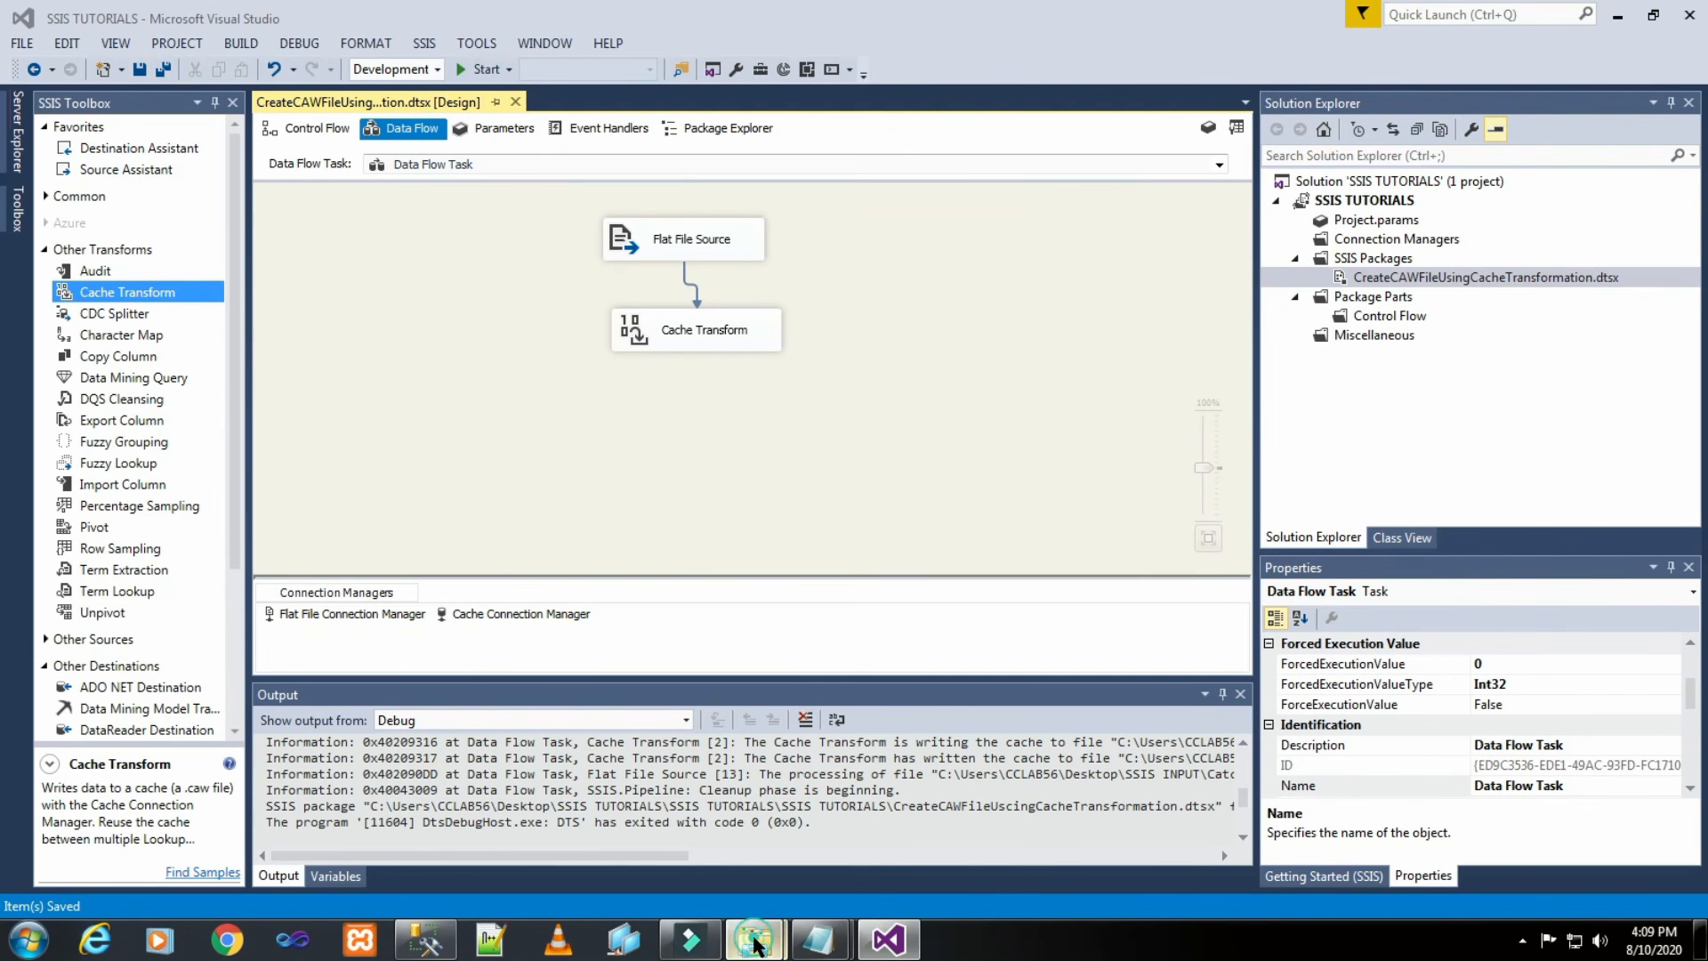
Check the contents of the SSIS OUTPUT folder in Windows Explorer, refresh it, and return to the Visual Studio data flow.
mouse_move(755, 943)
click(861, 815)
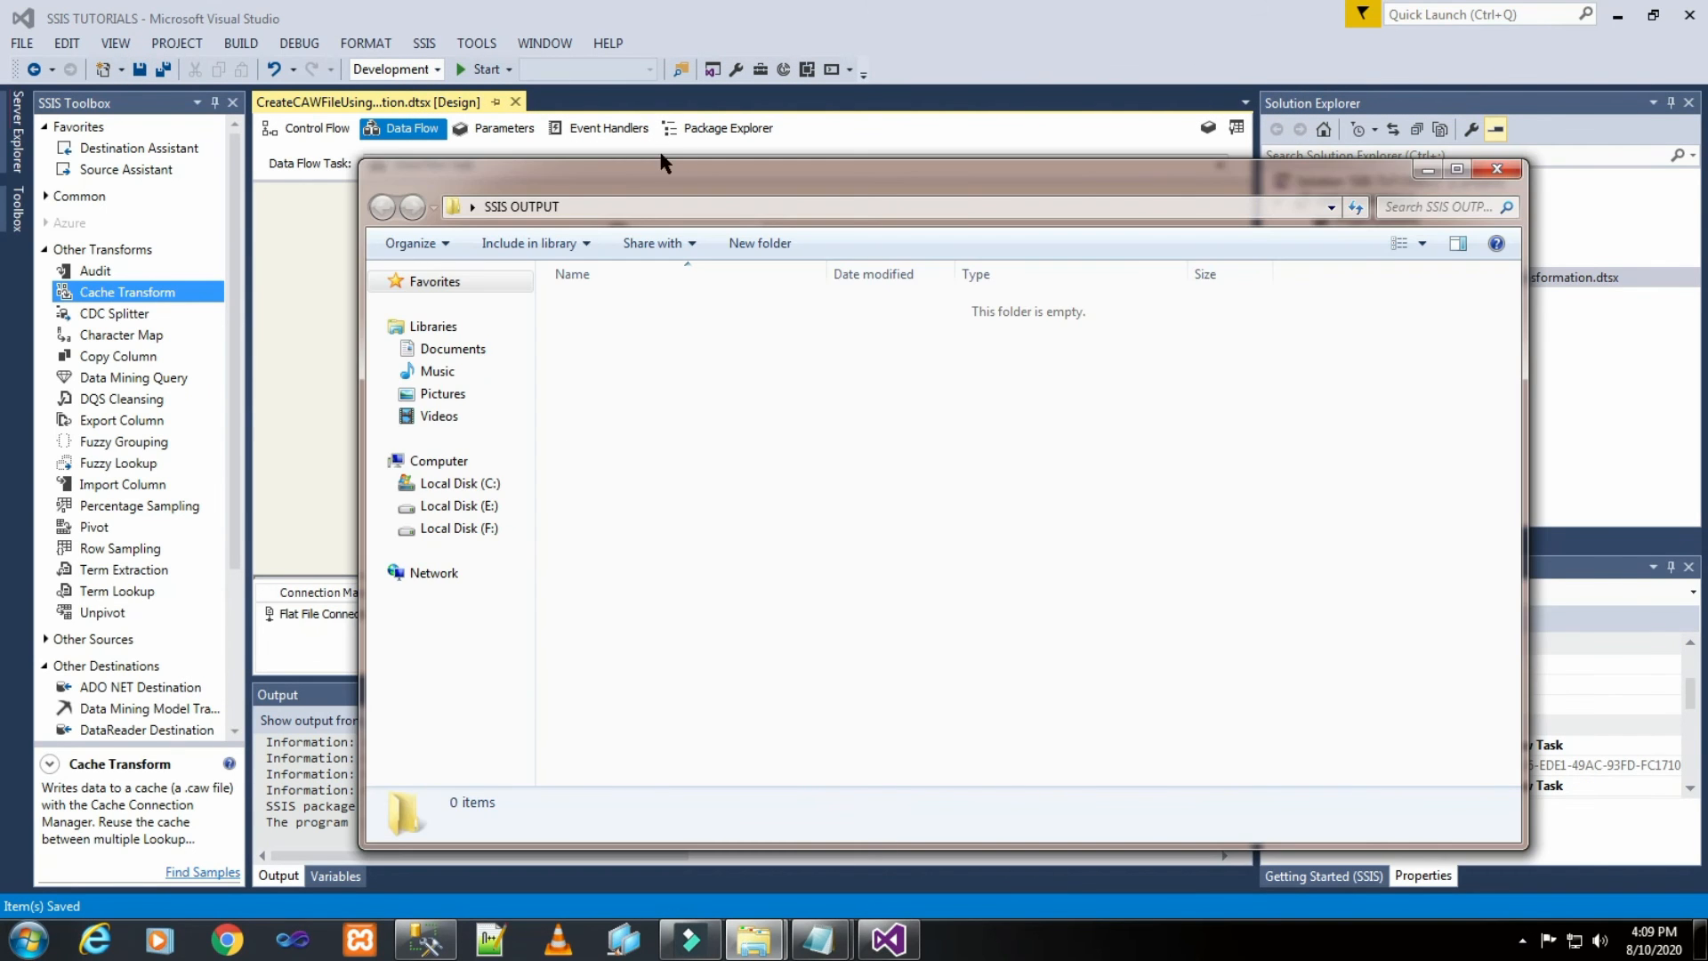
click(705, 201)
click(680, 374)
right_click(679, 373)
click(725, 464)
click(877, 943)
click(953, 523)
Save the package, run it in debug mode, and stop debugging once the execution completes.
click(138, 69)
click(479, 70)
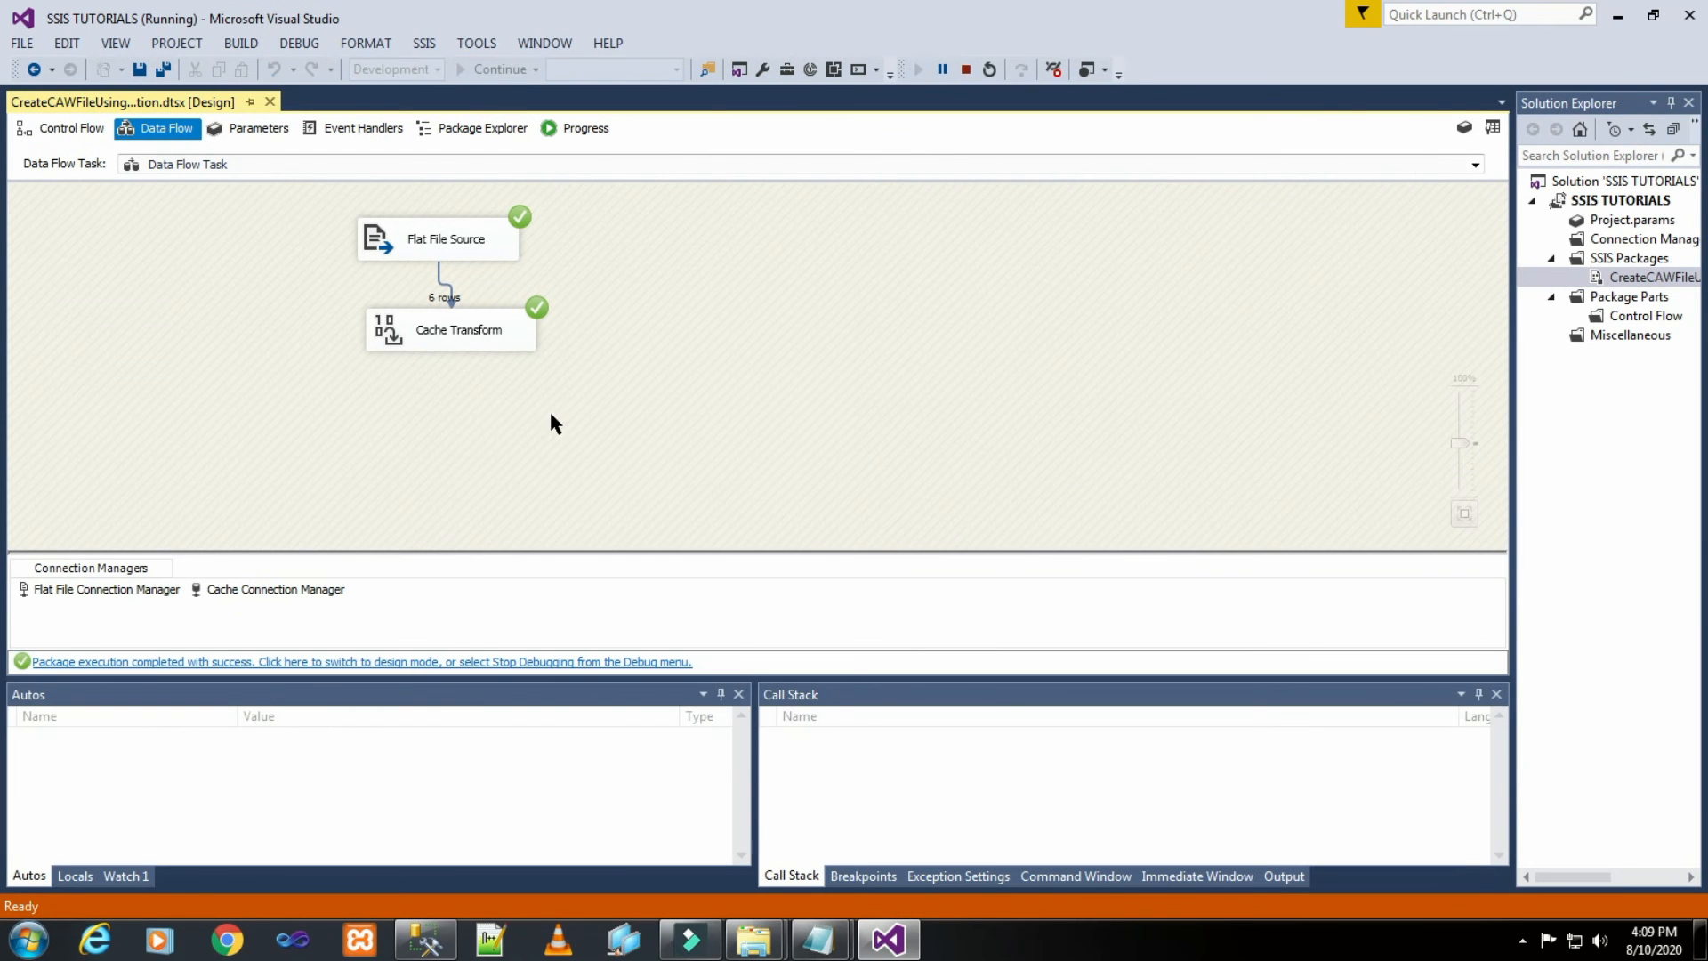
click(965, 69)
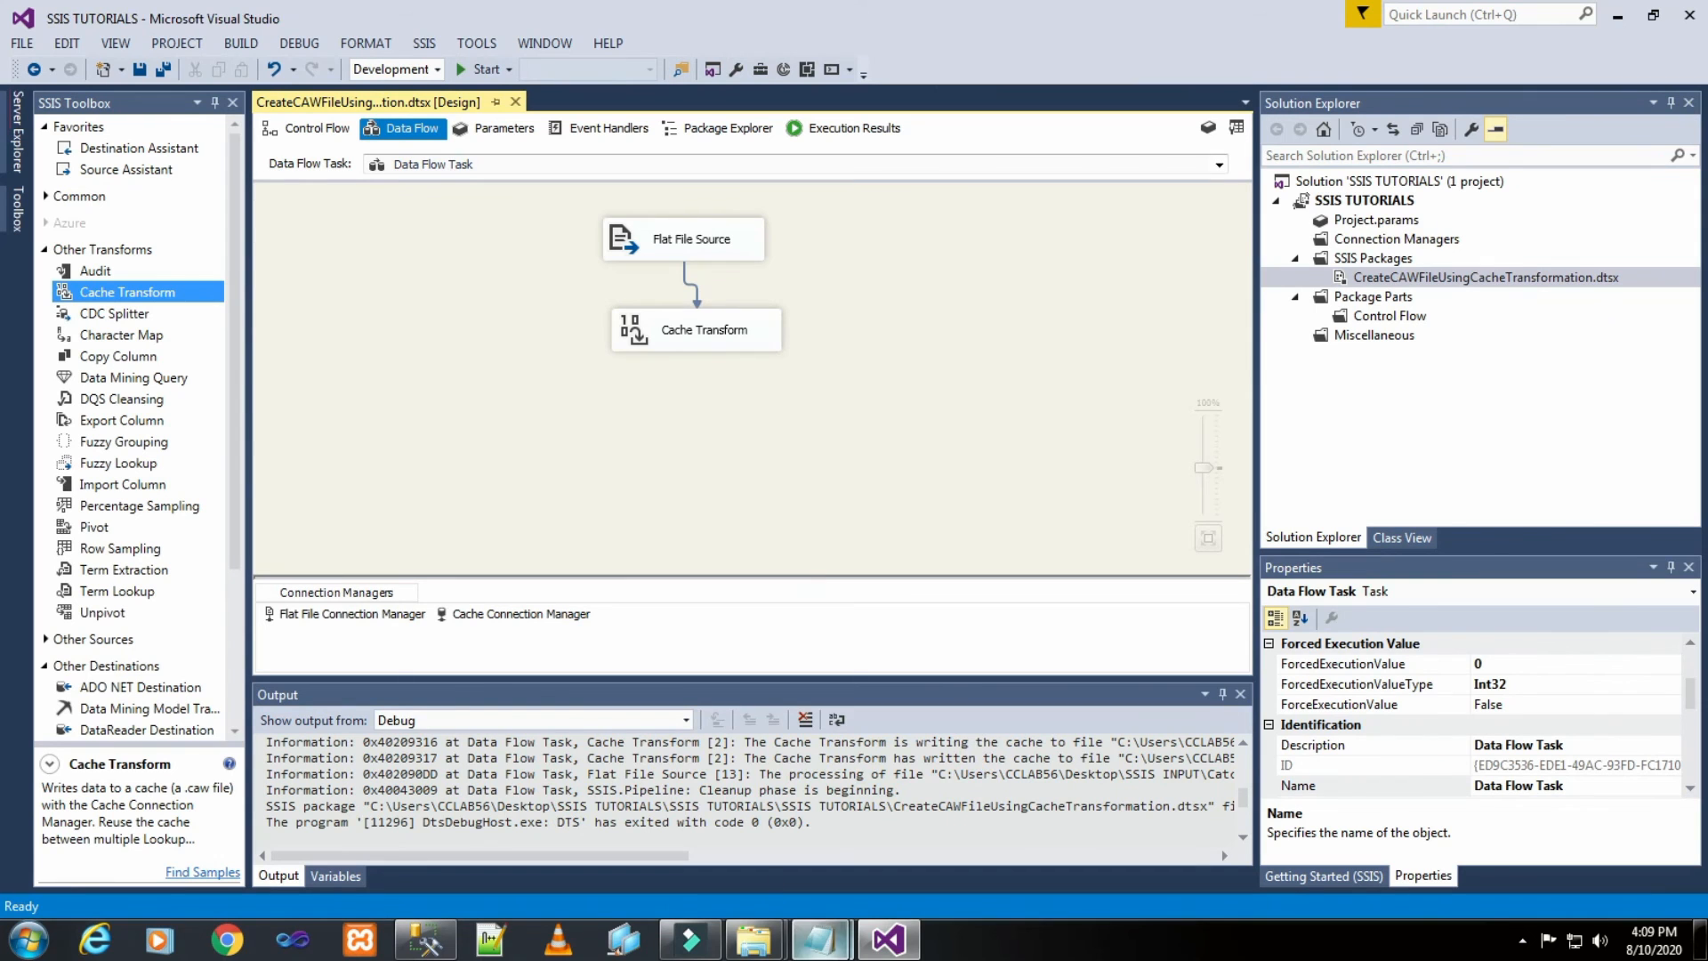
Switch to the SSIS OUTPUT folder in Windows Explorer and check it for the generated CatchTextFile CAW file.
mouse_move(754, 940)
click(897, 789)
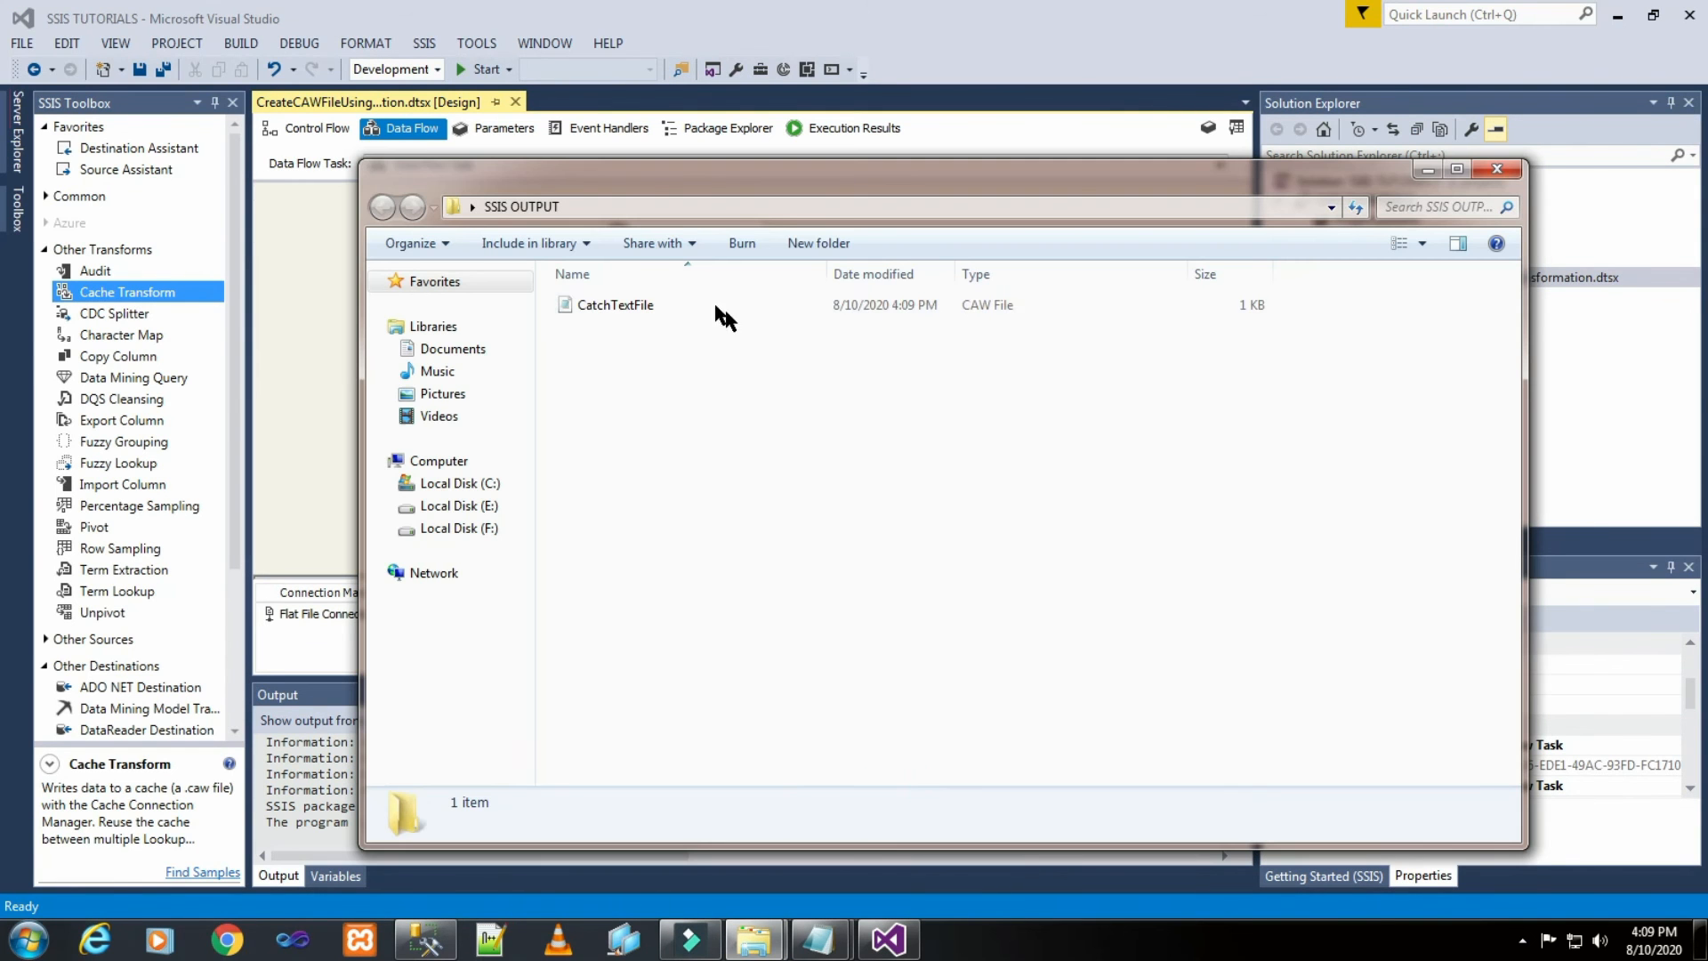
click(672, 307)
right_click(673, 307)
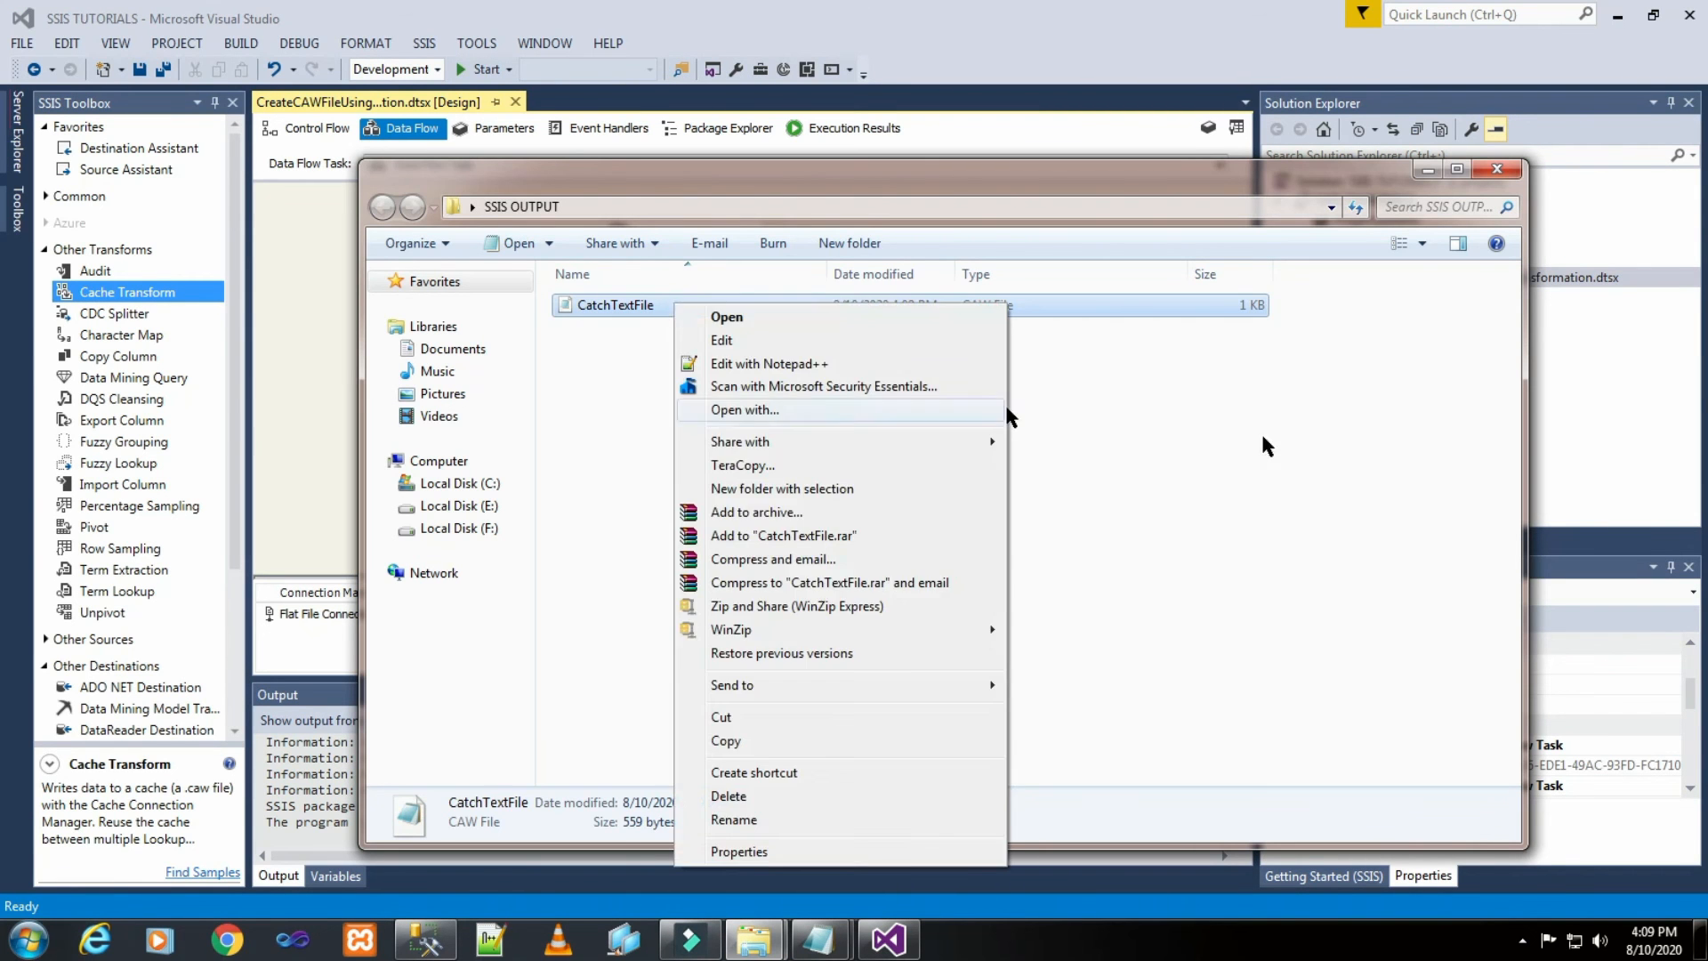
click(1369, 450)
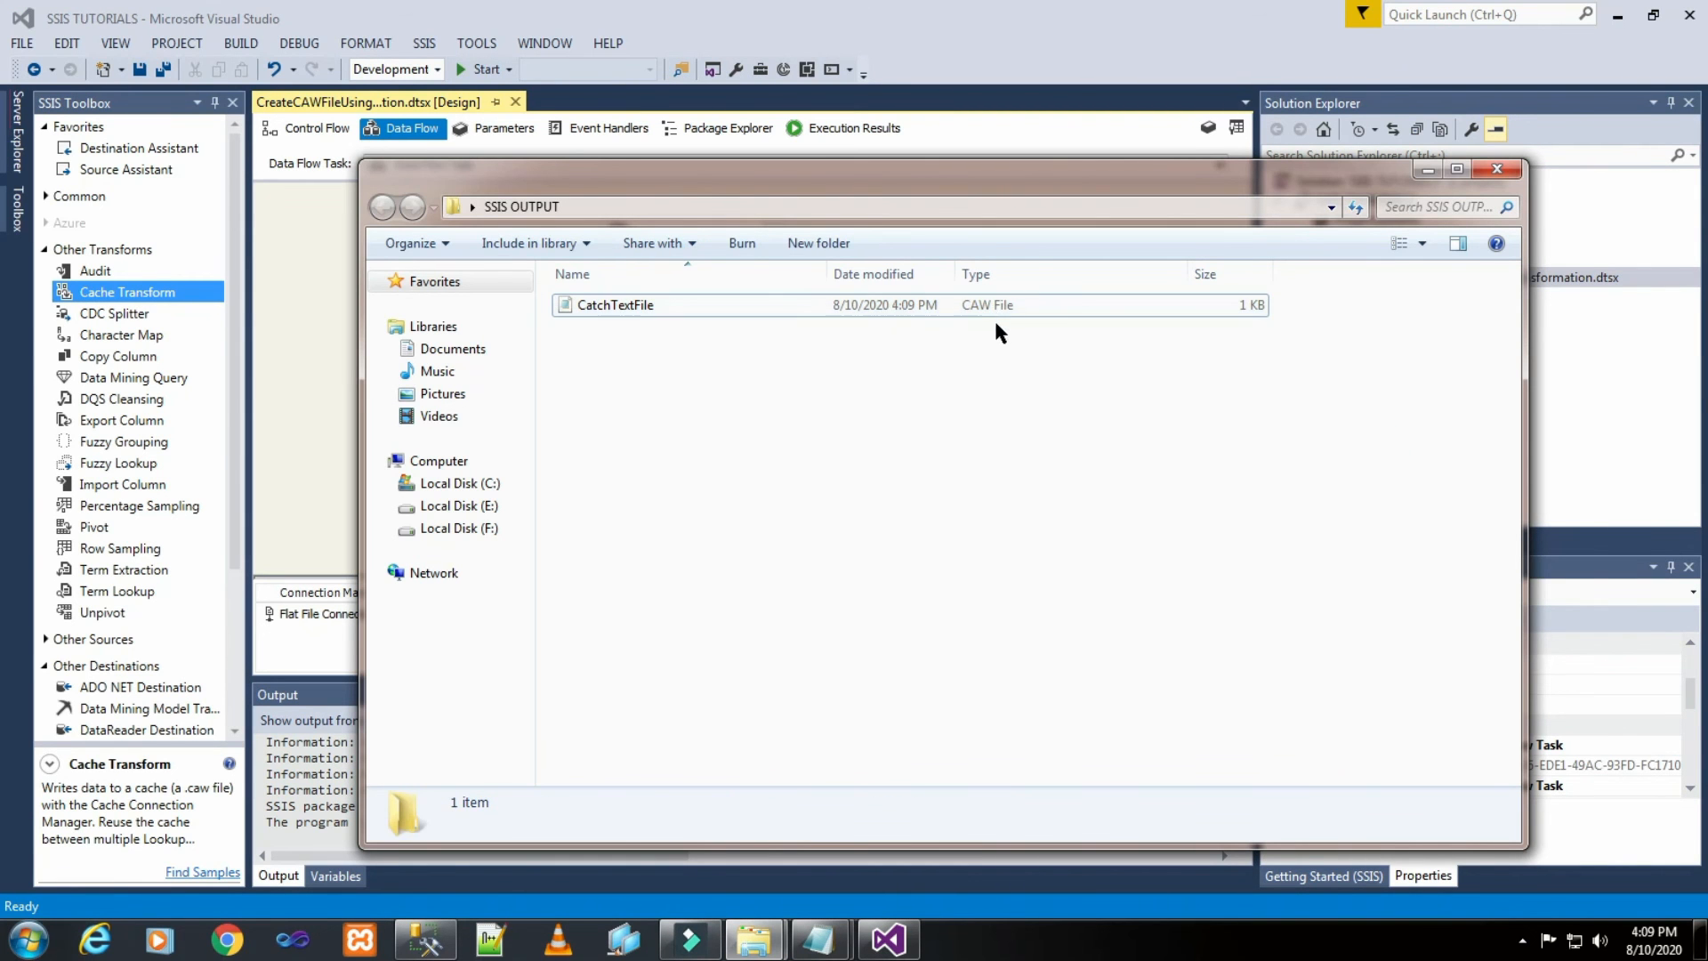
Open the CatchTextFile CAW file with Notepad and examine its contents across the full line.
right_click(686, 311)
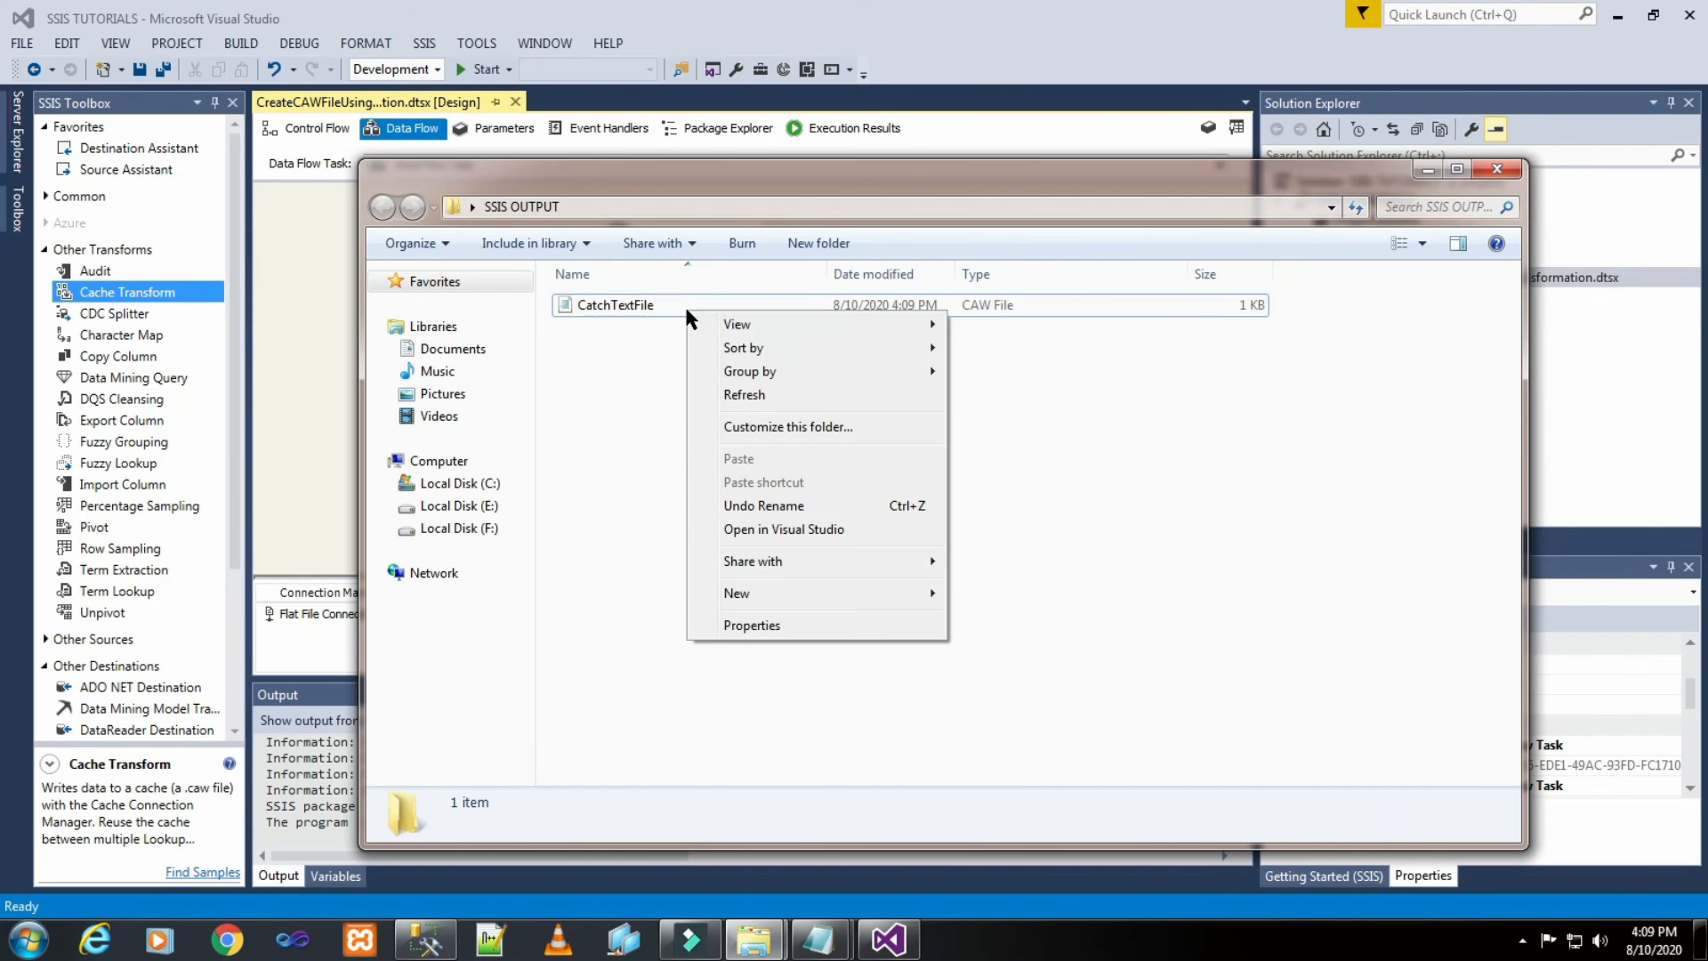
click(660, 306)
right_click(660, 306)
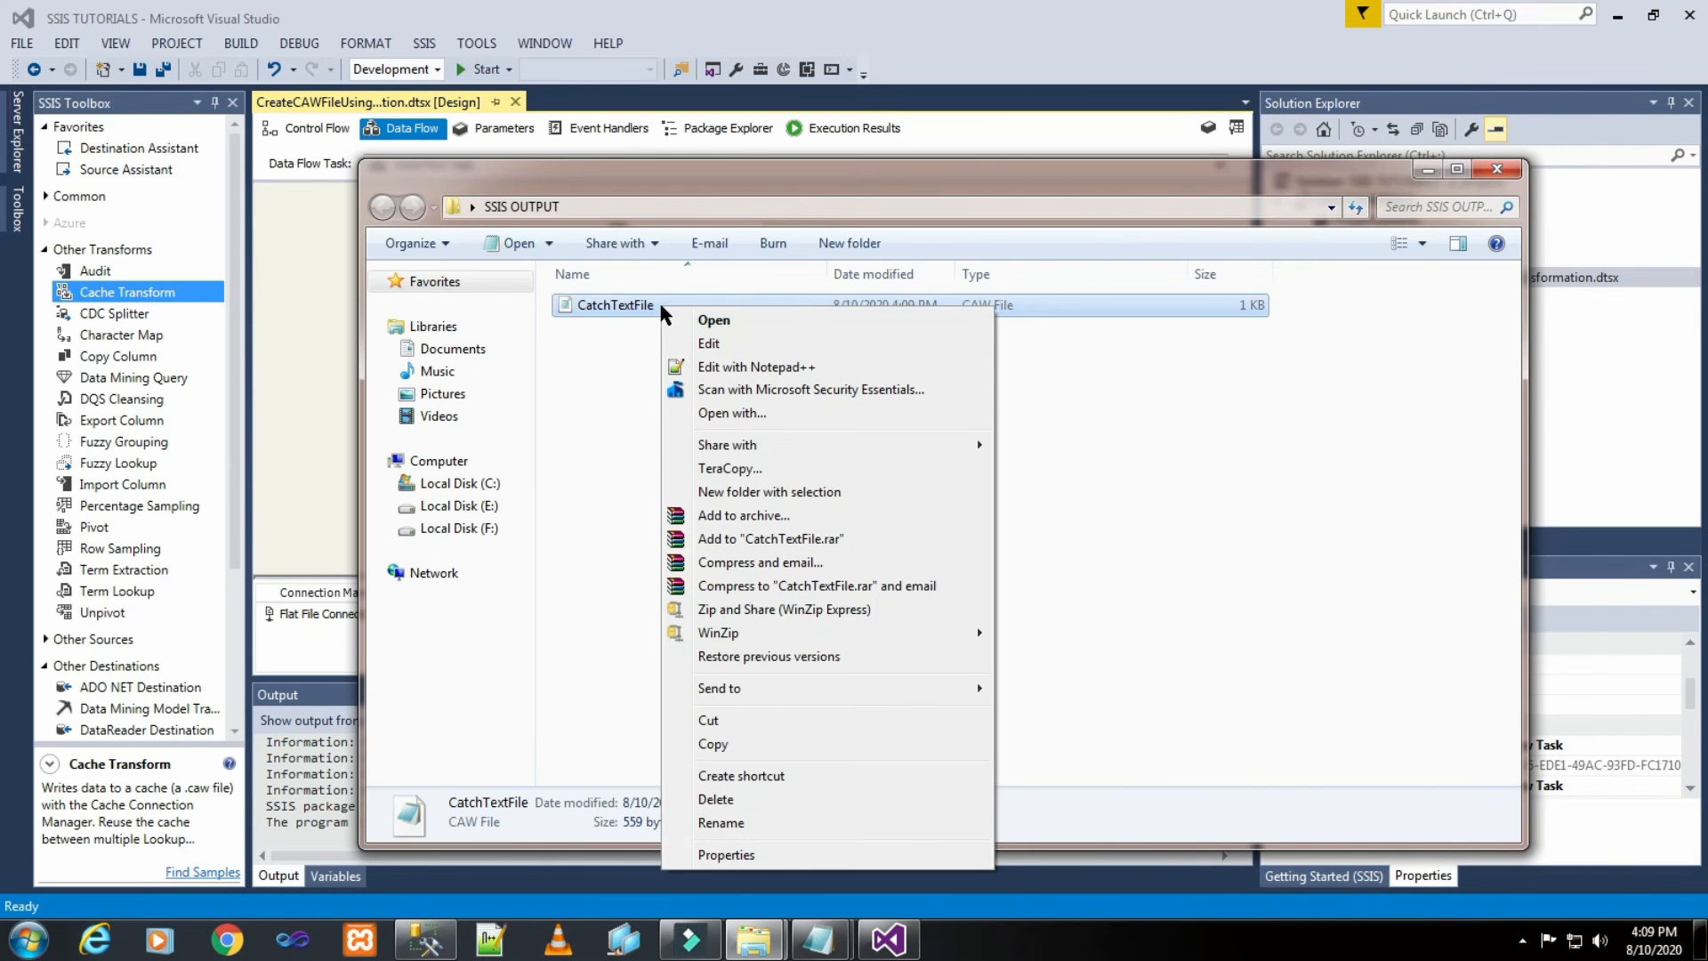
click(738, 414)
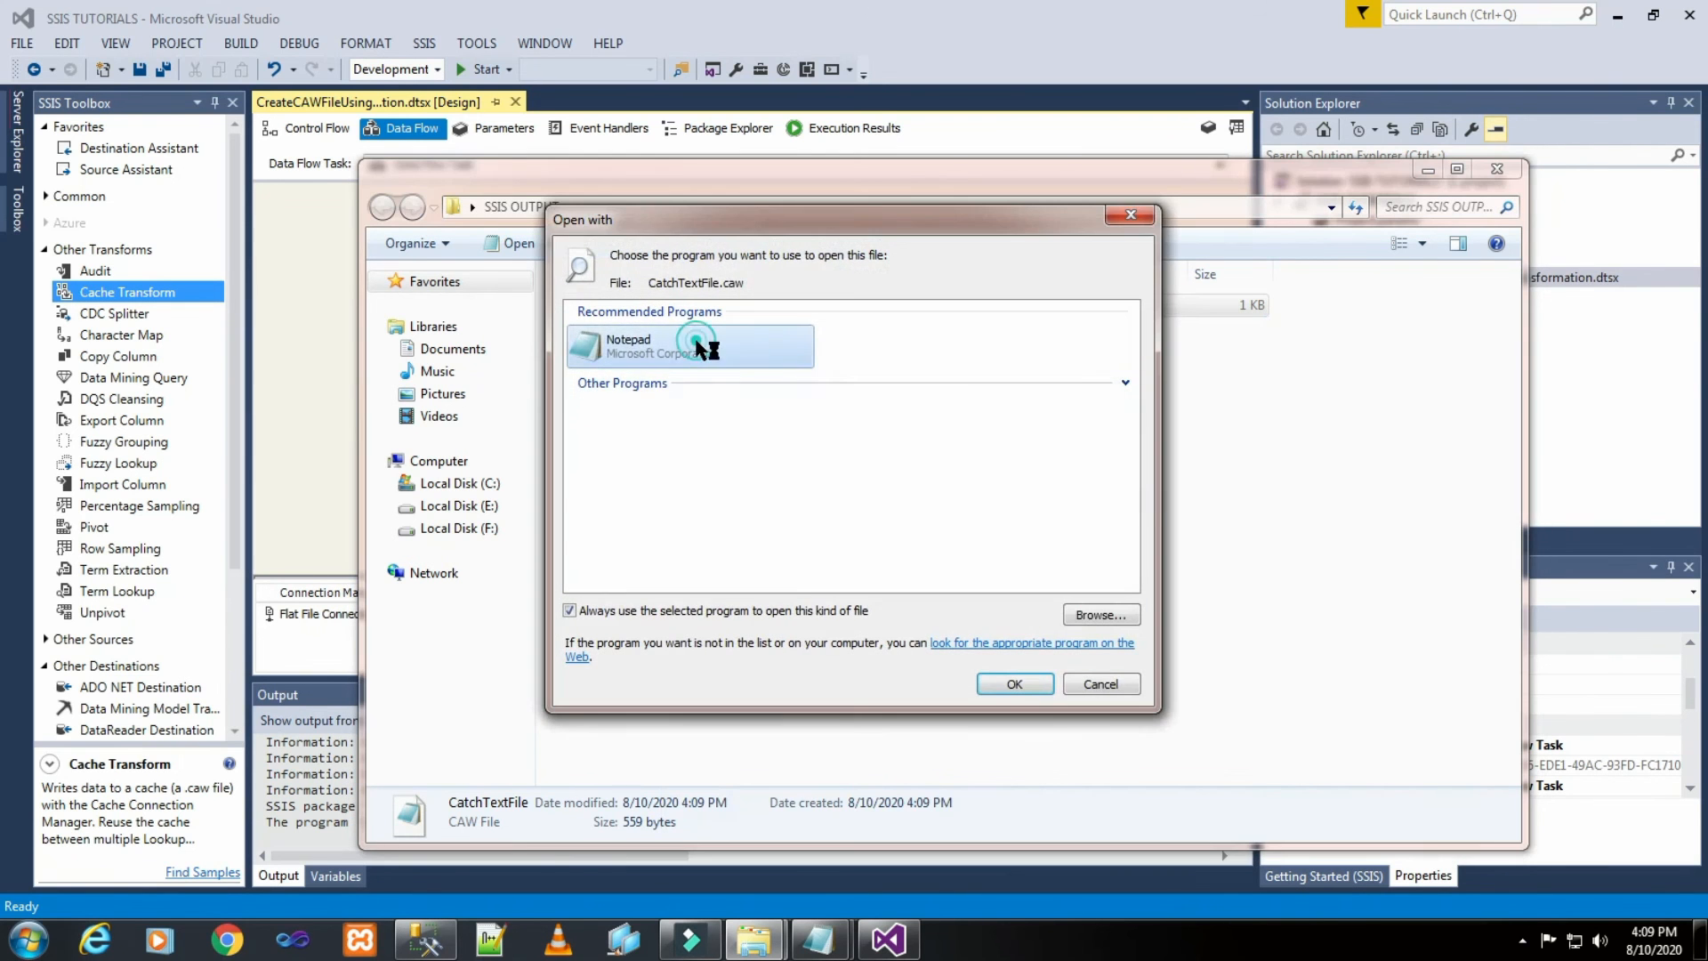
double_click(696, 343)
drag(790, 852, 1157, 827)
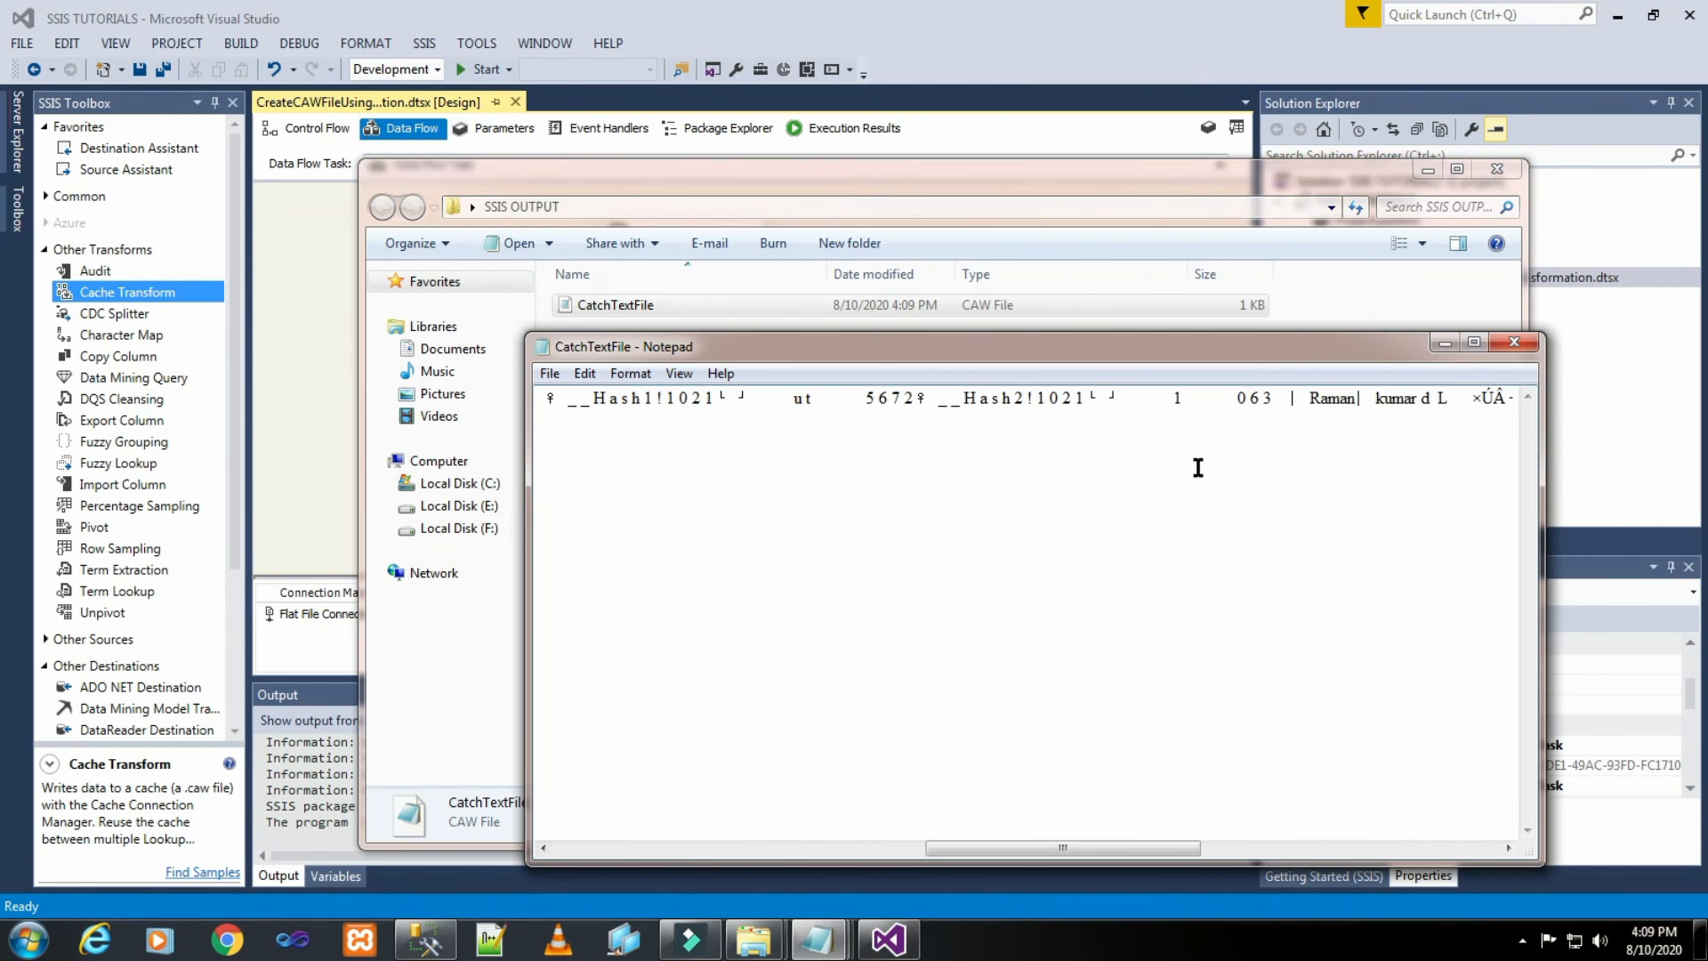